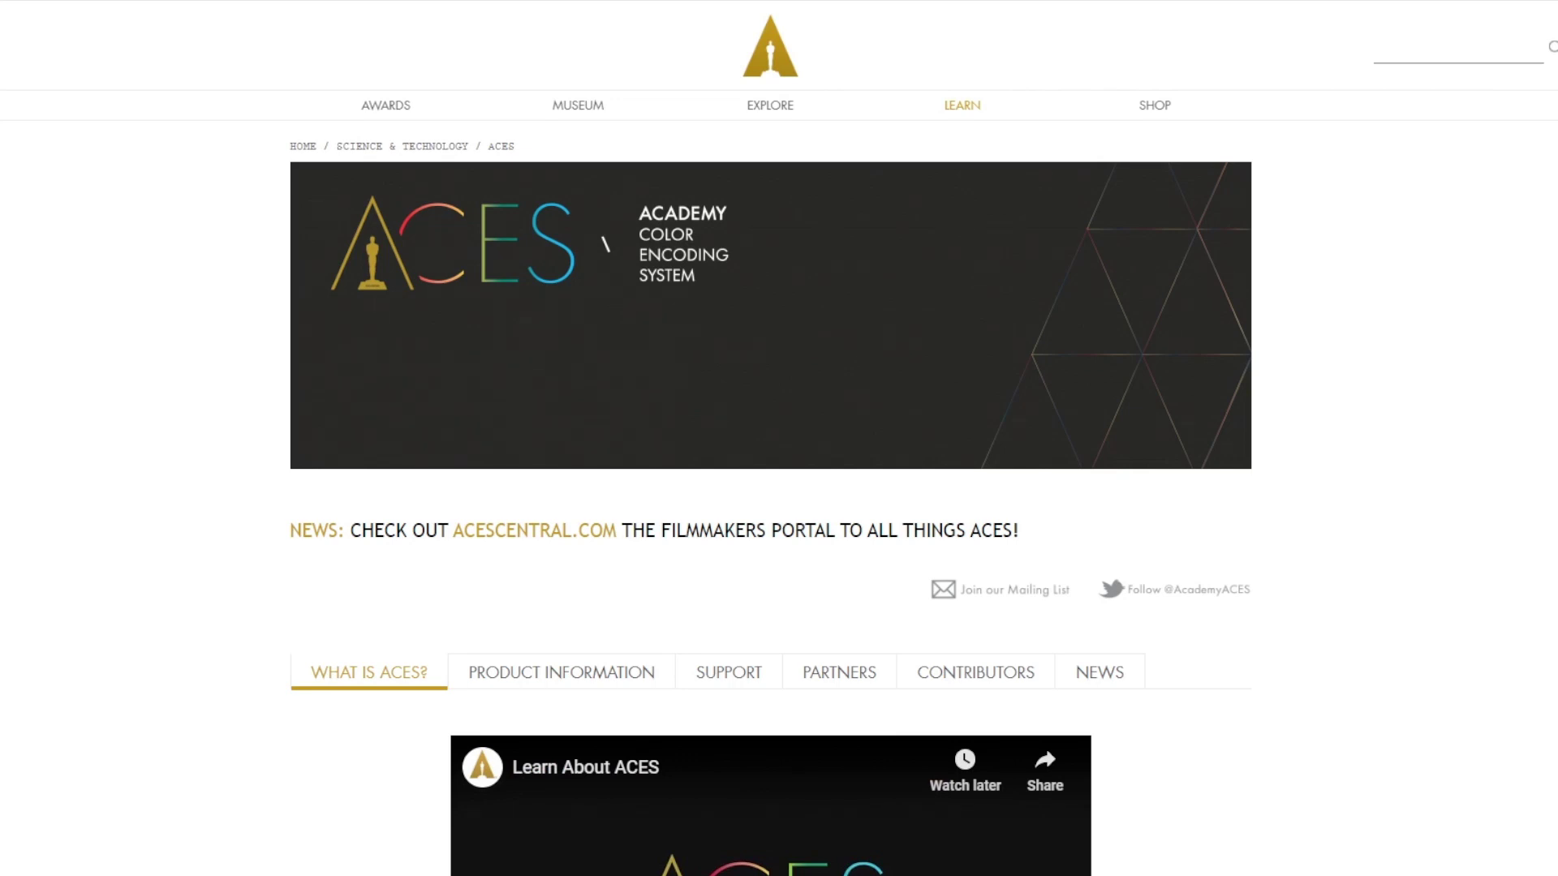
- Scroll the oscars.org ACES page past the intro video to 'What are the benefits of ACES 1.0'
scroll(771, 486, down, 5)
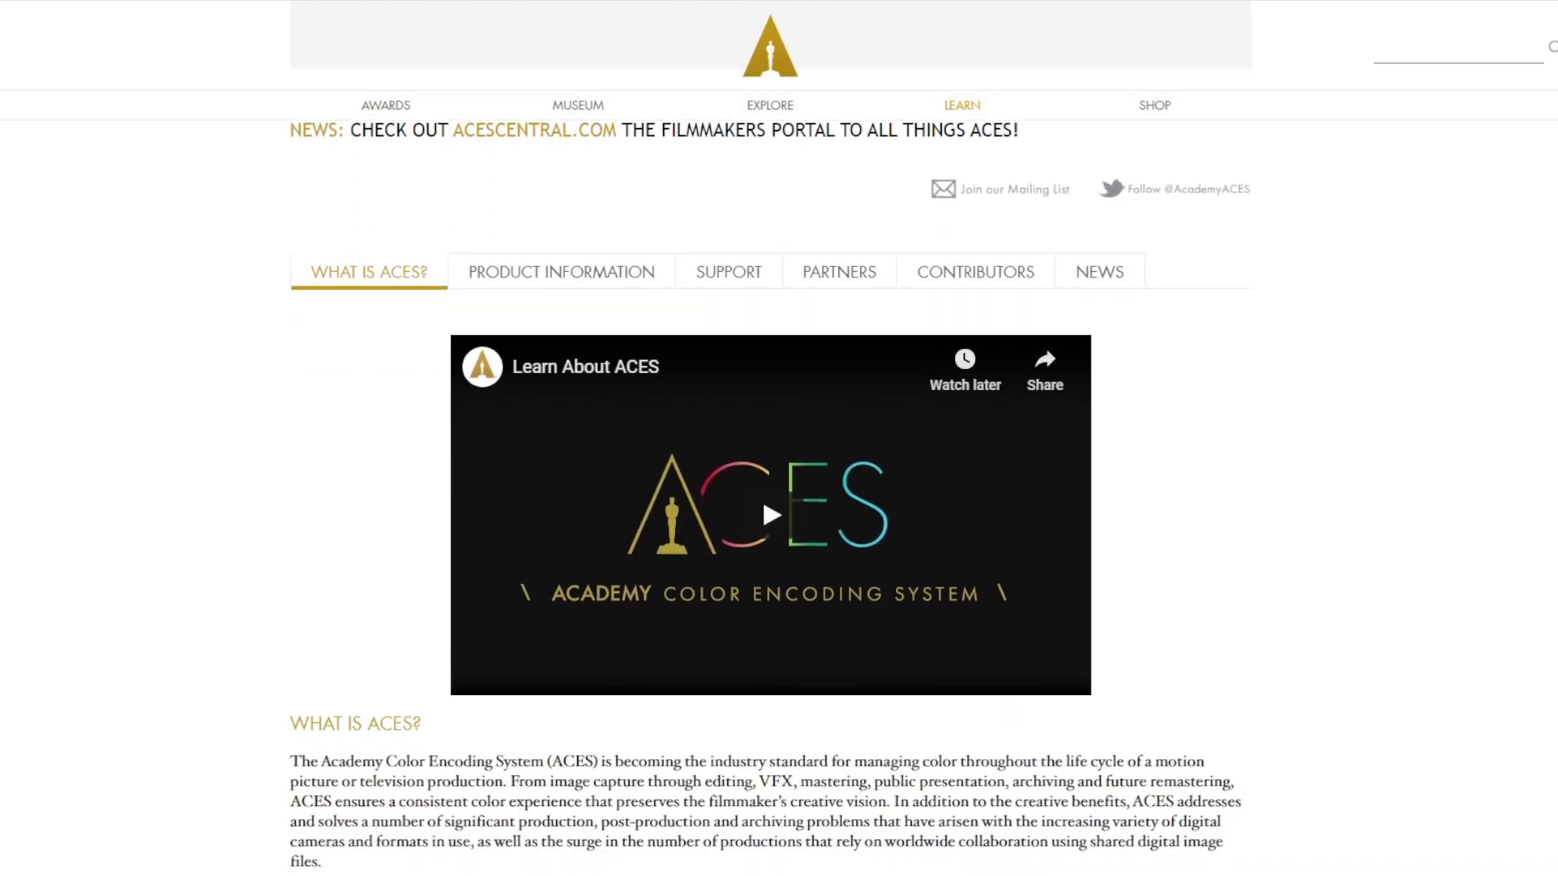
scroll(771, 487, down, 7)
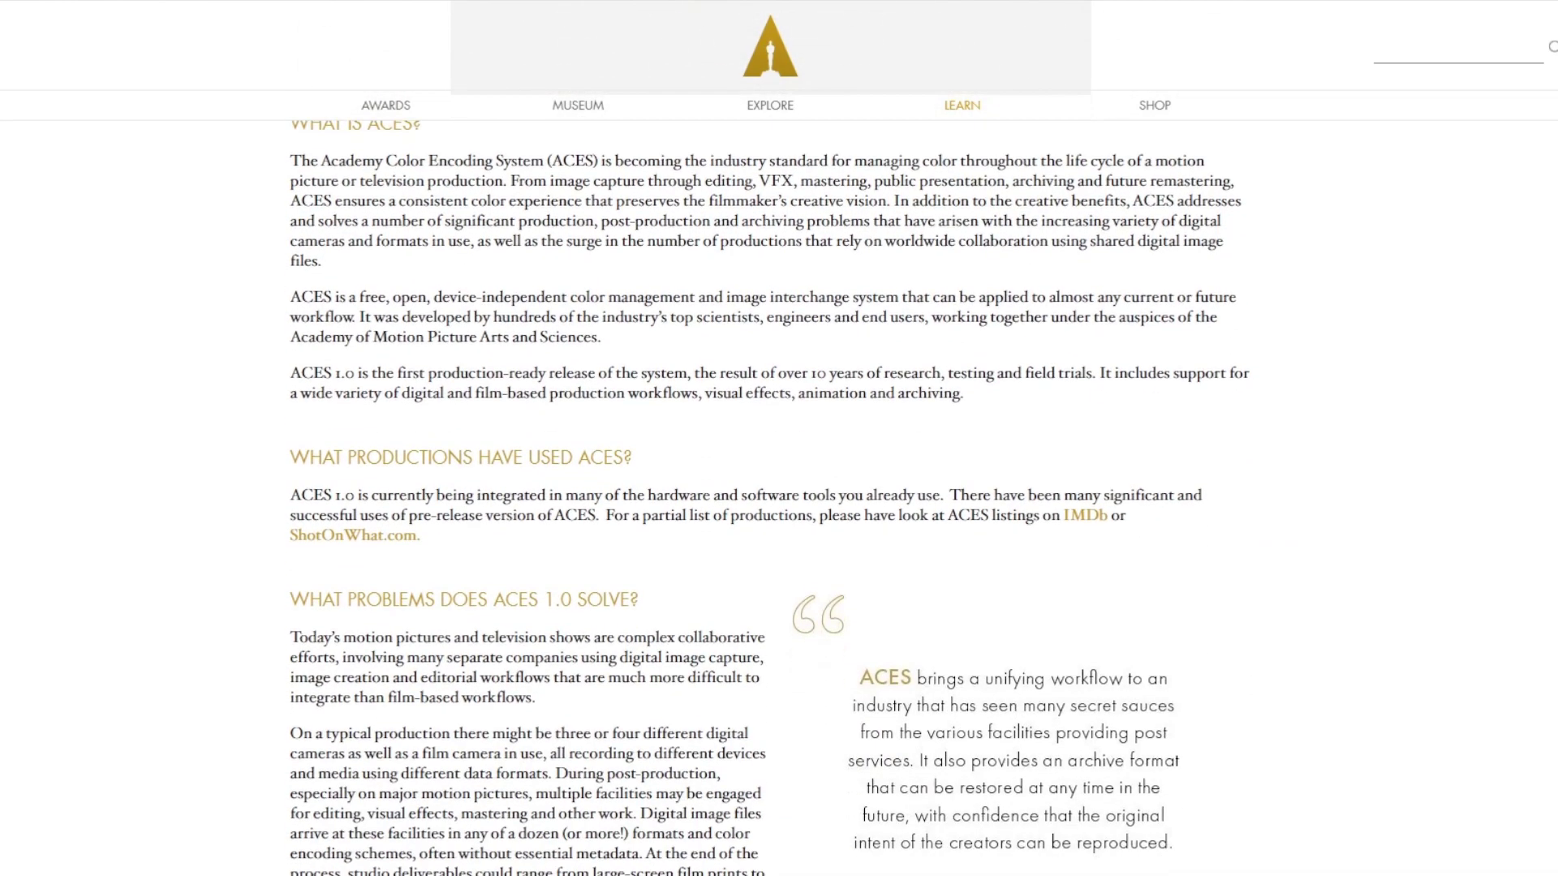
scroll(771, 486, down, 2)
scroll(771, 487, down, 5)
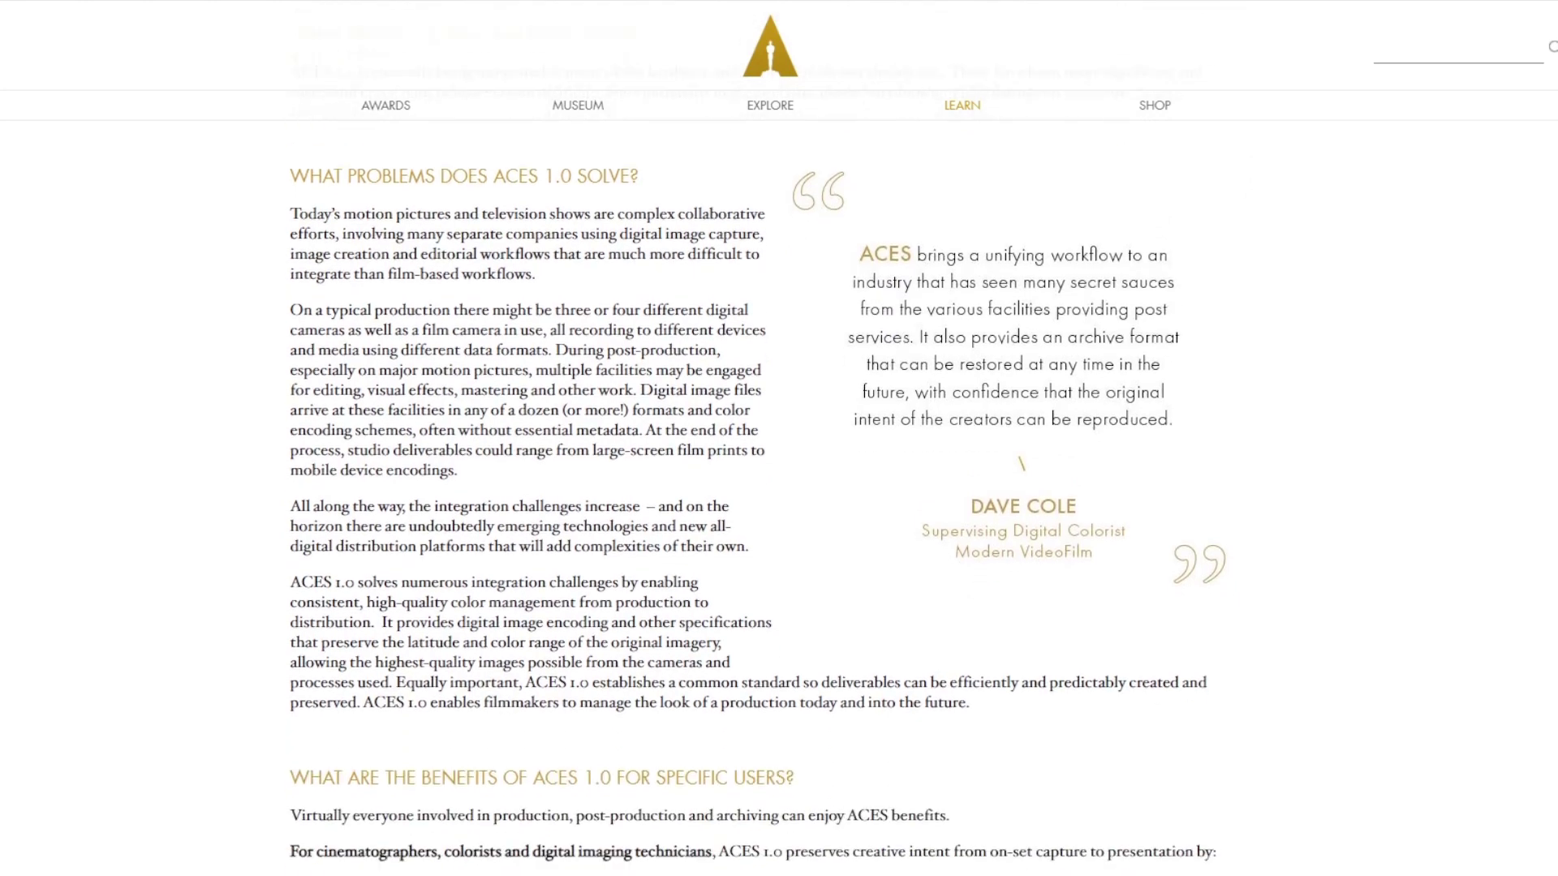
scroll(771, 487, down, 5)
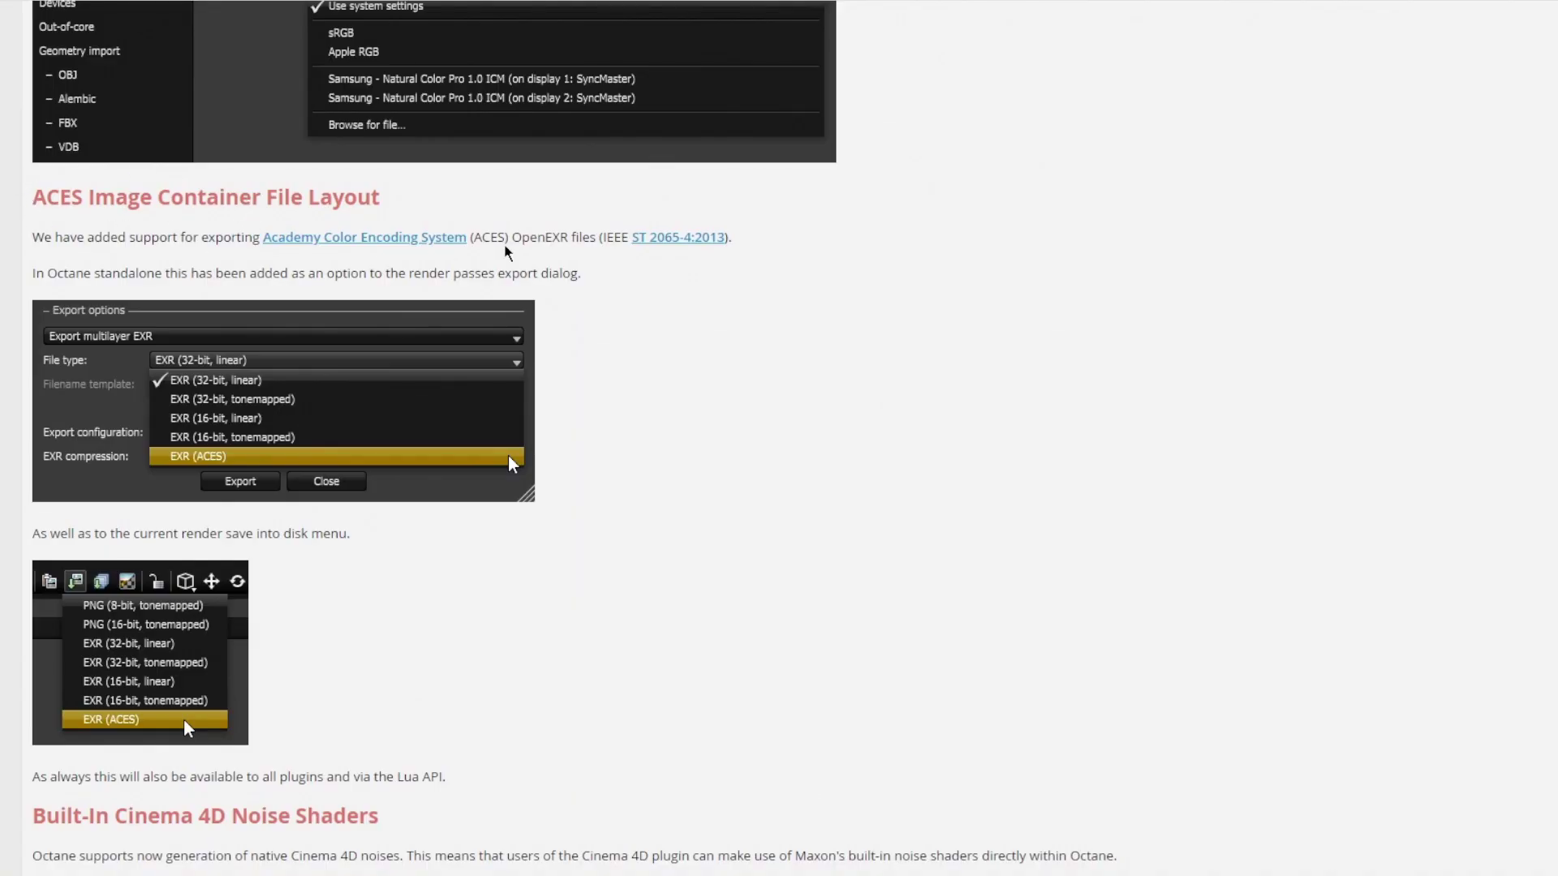
- Scroll through the OctaneRender 2020 release notes, then back up to the 'What's new in 2020.1' list
scroll(912, 365, up, 4)
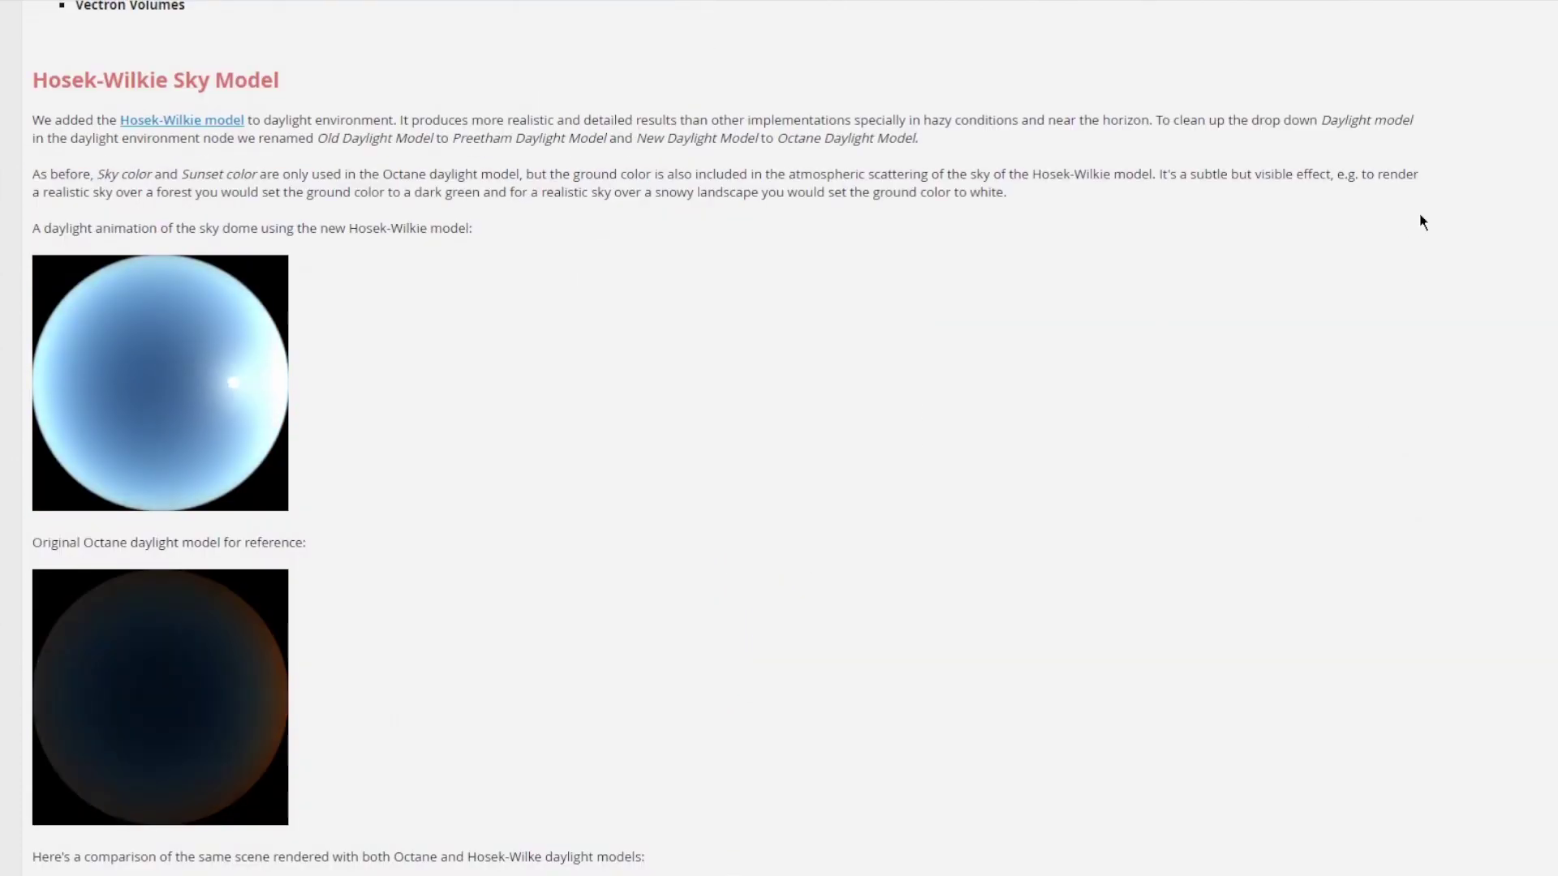
scroll(1420, 219, down, 3)
scroll(1419, 219, down, 4)
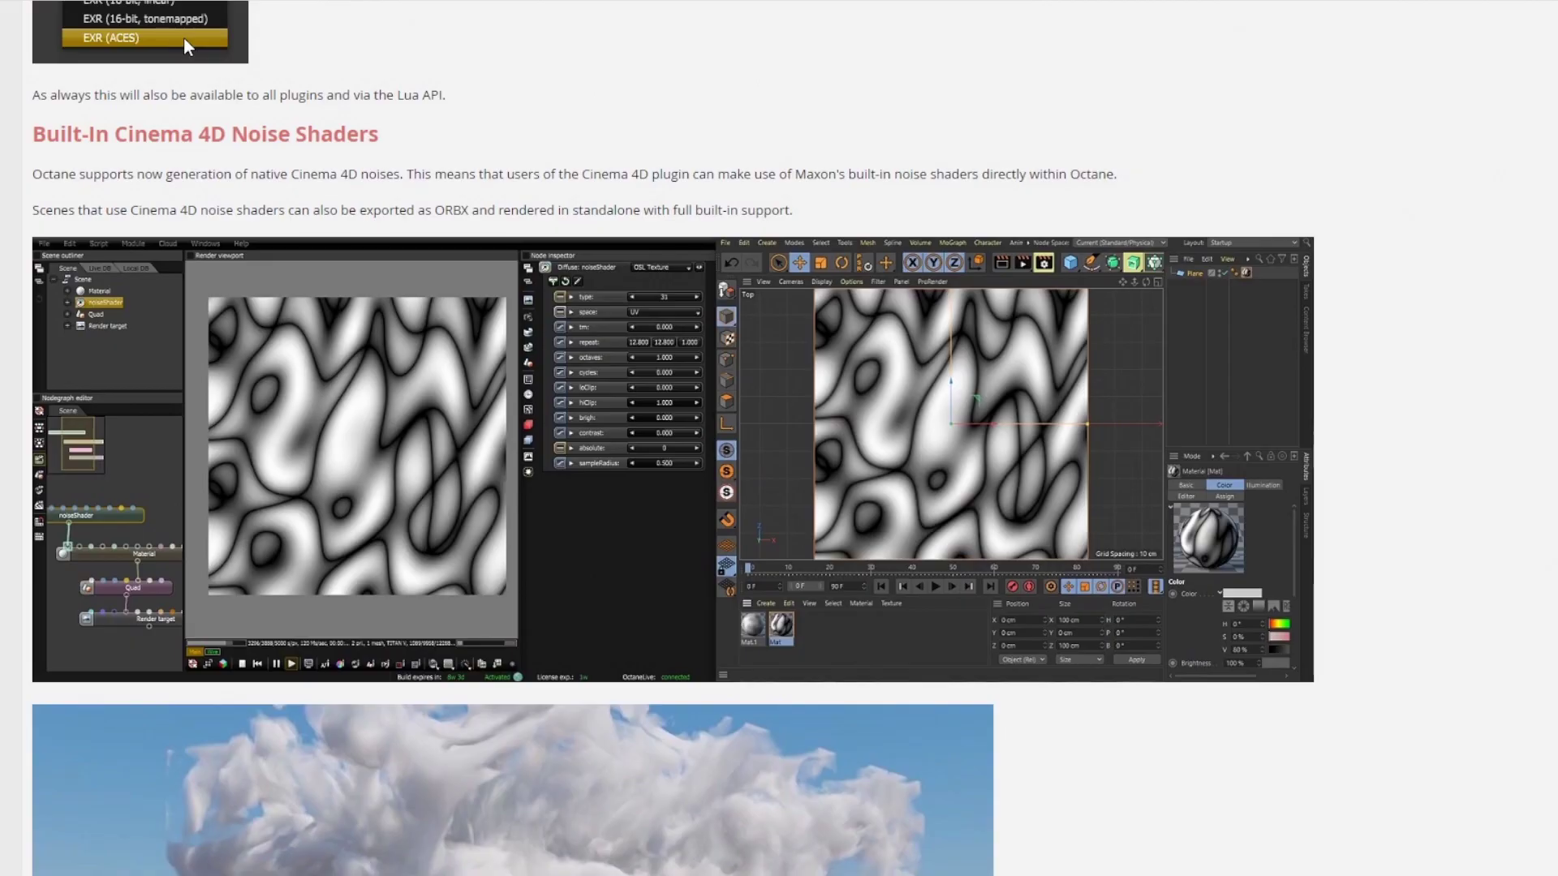
scroll(1318, 482, down, 1)
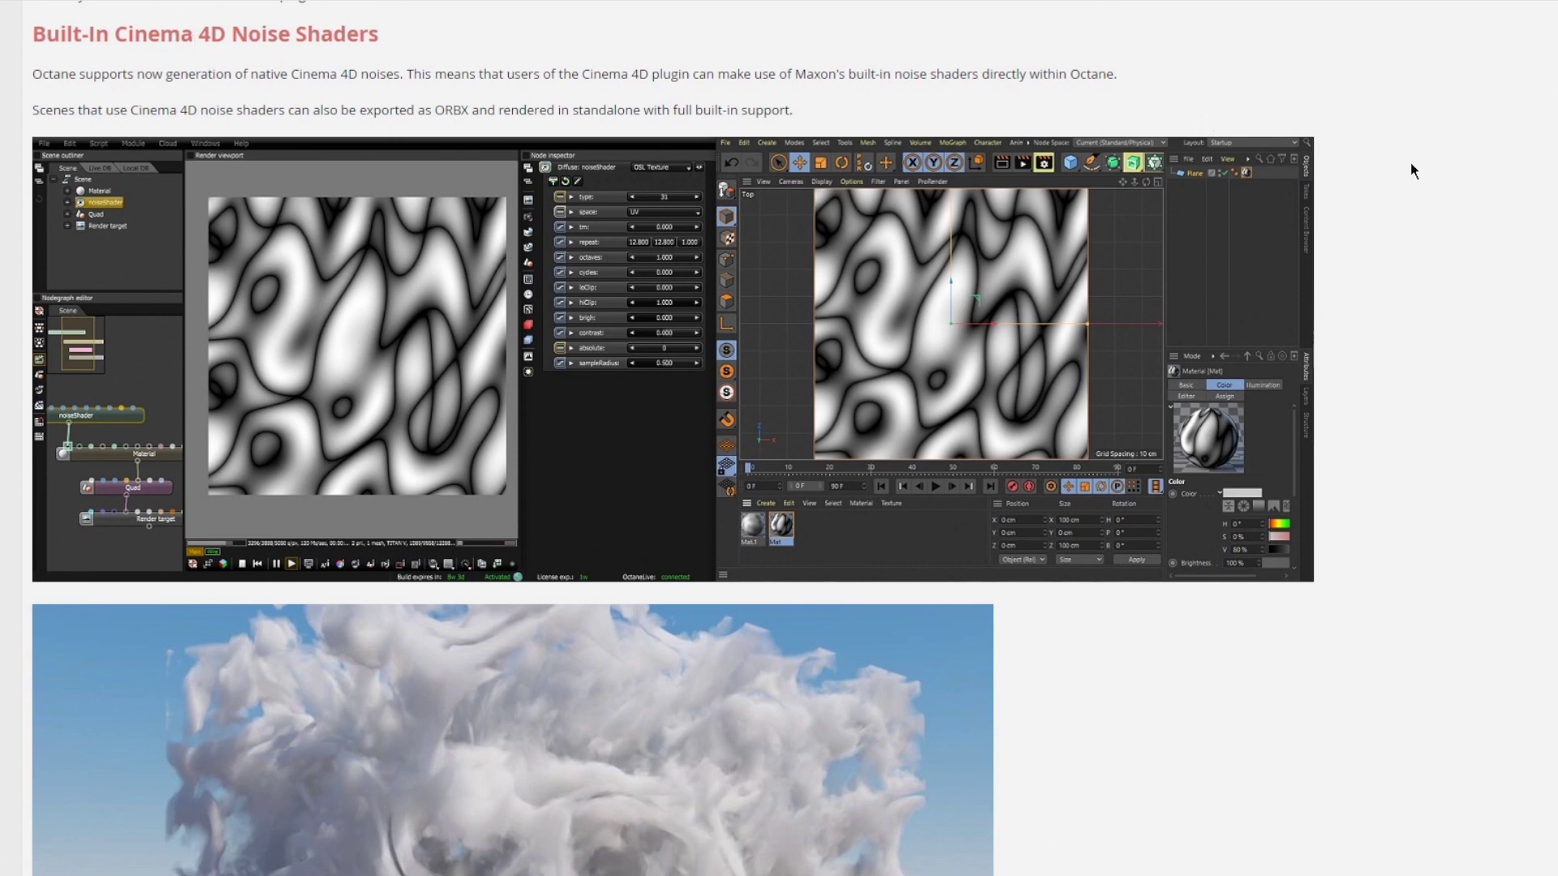
scroll(1412, 171, down, 4)
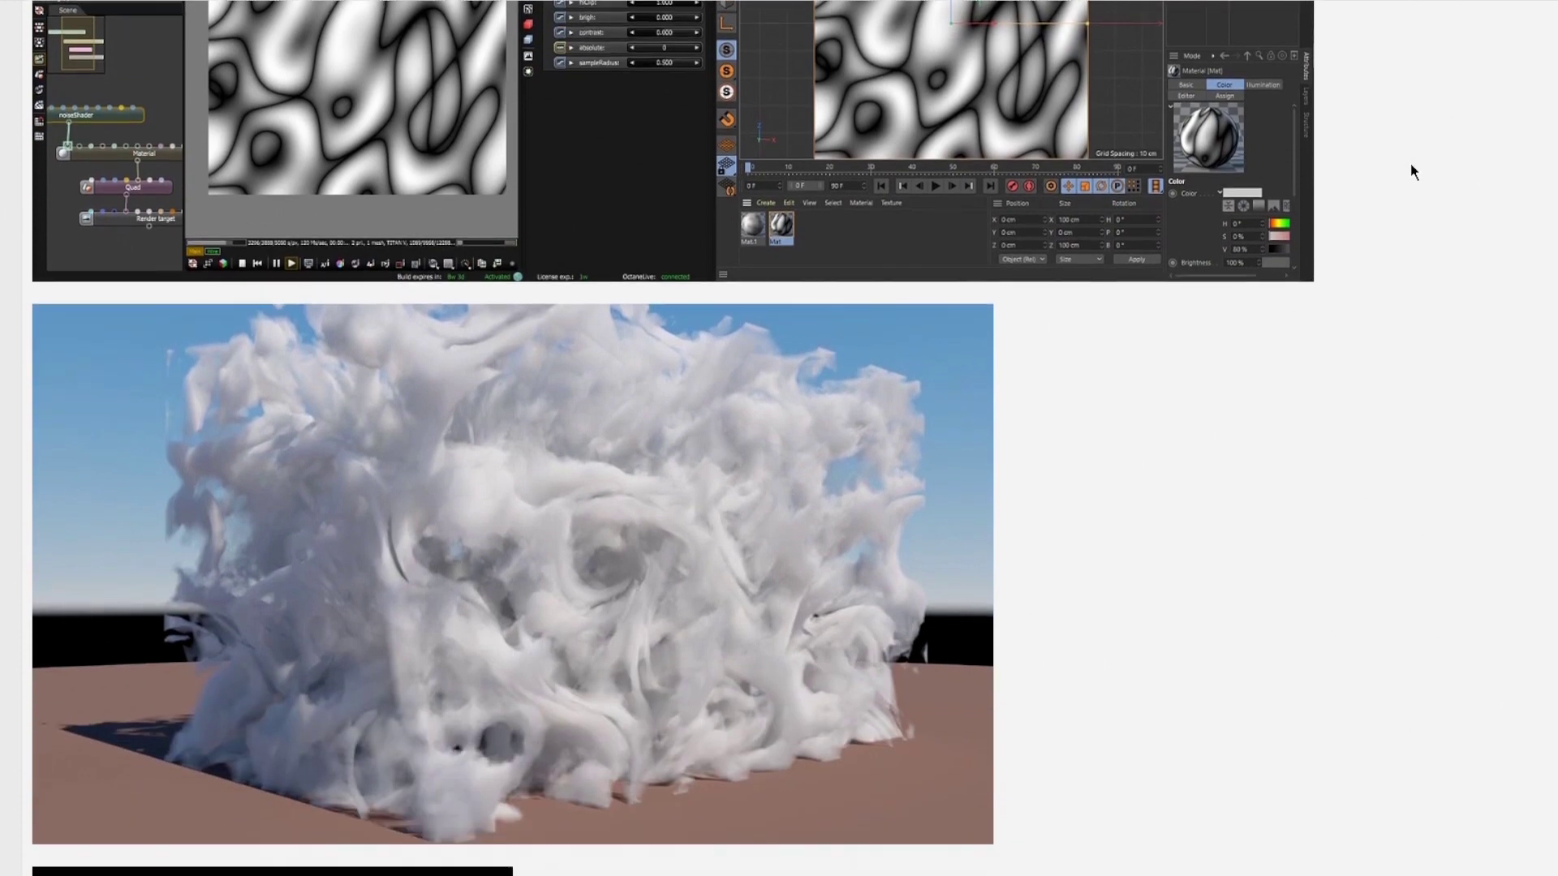
scroll(1444, 261, up, 4)
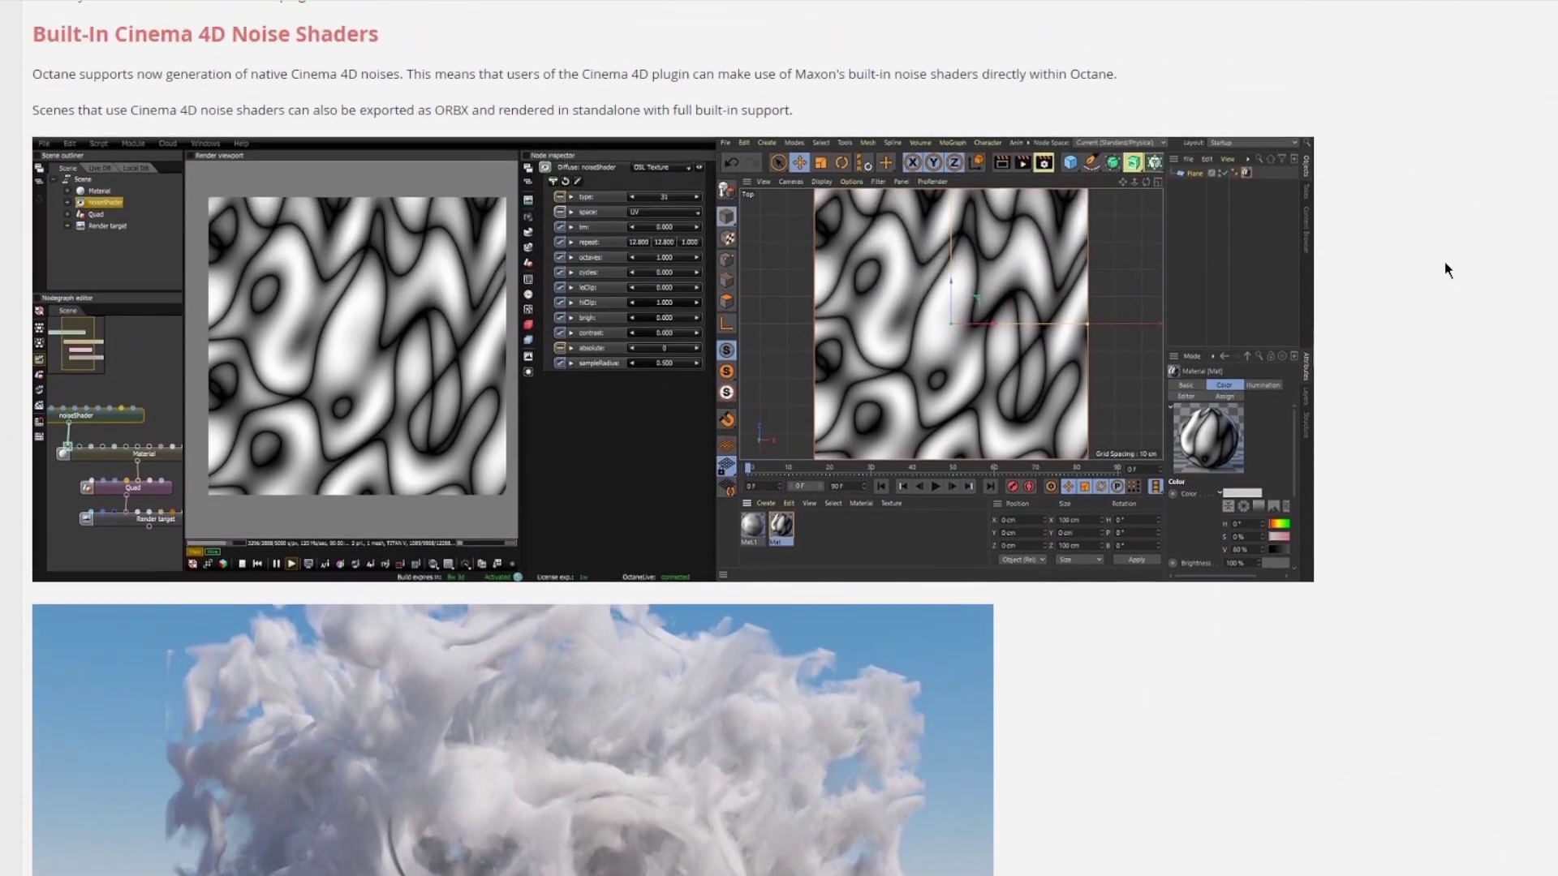
scroll(1444, 264, up, 15)
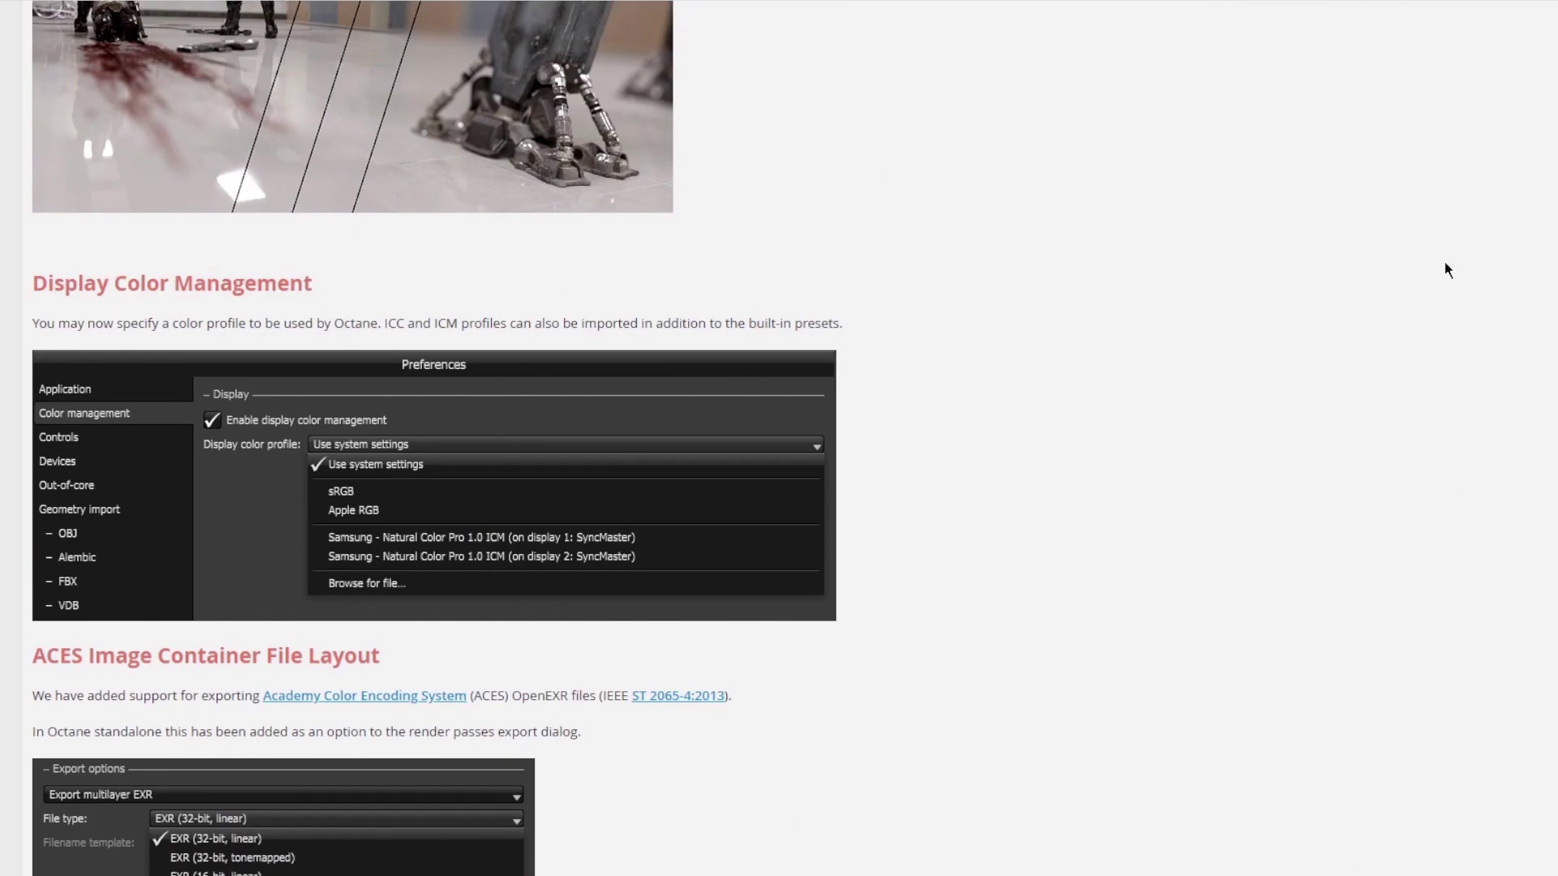
scroll(1444, 262, up, 17)
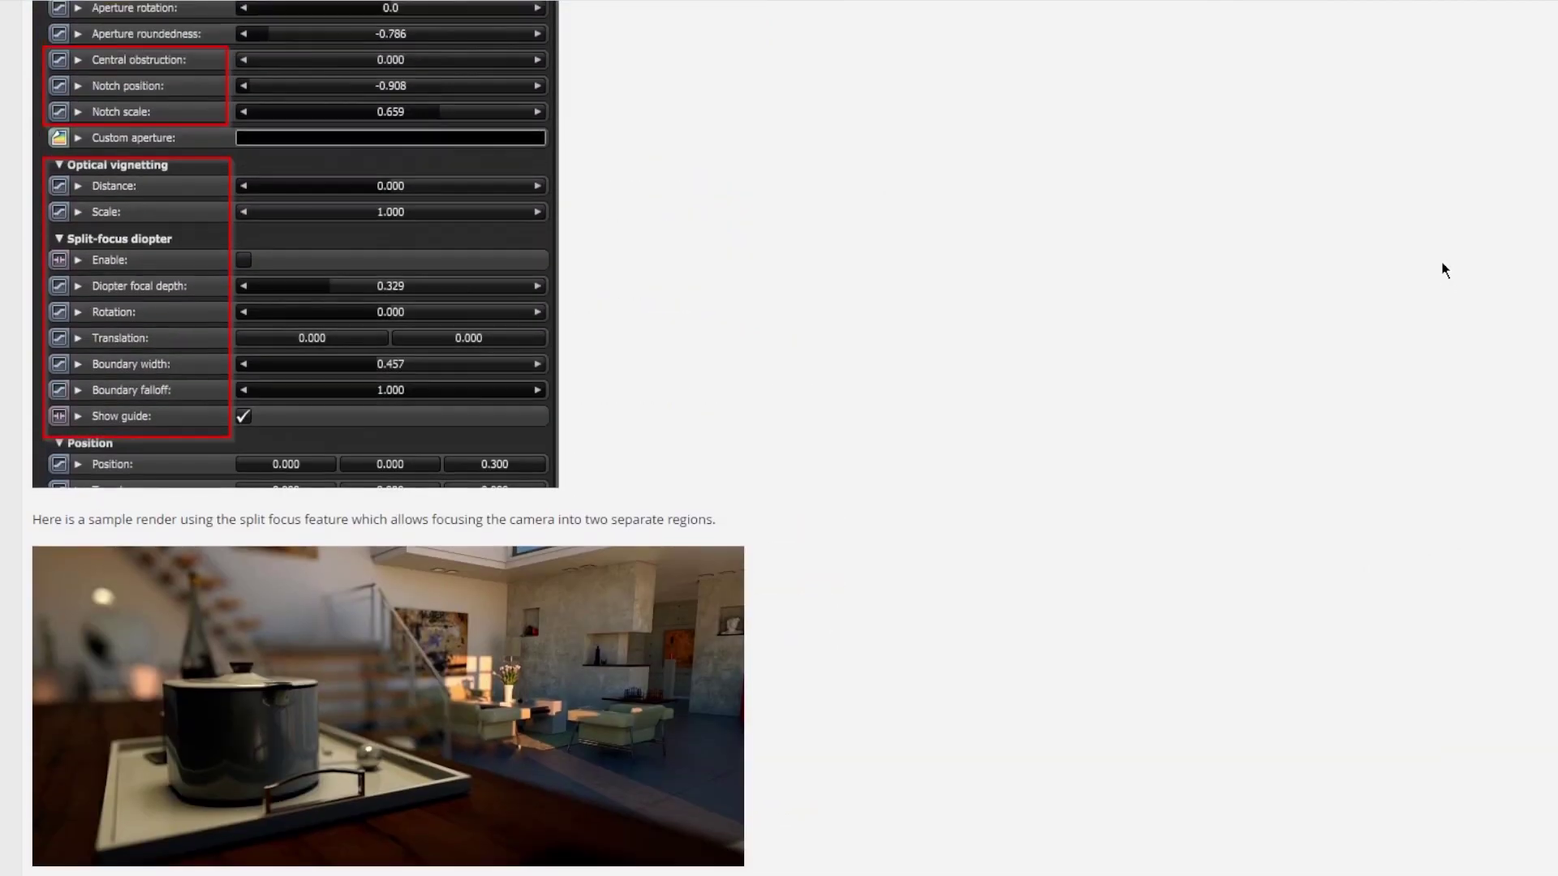
scroll(1443, 264, up, 20)
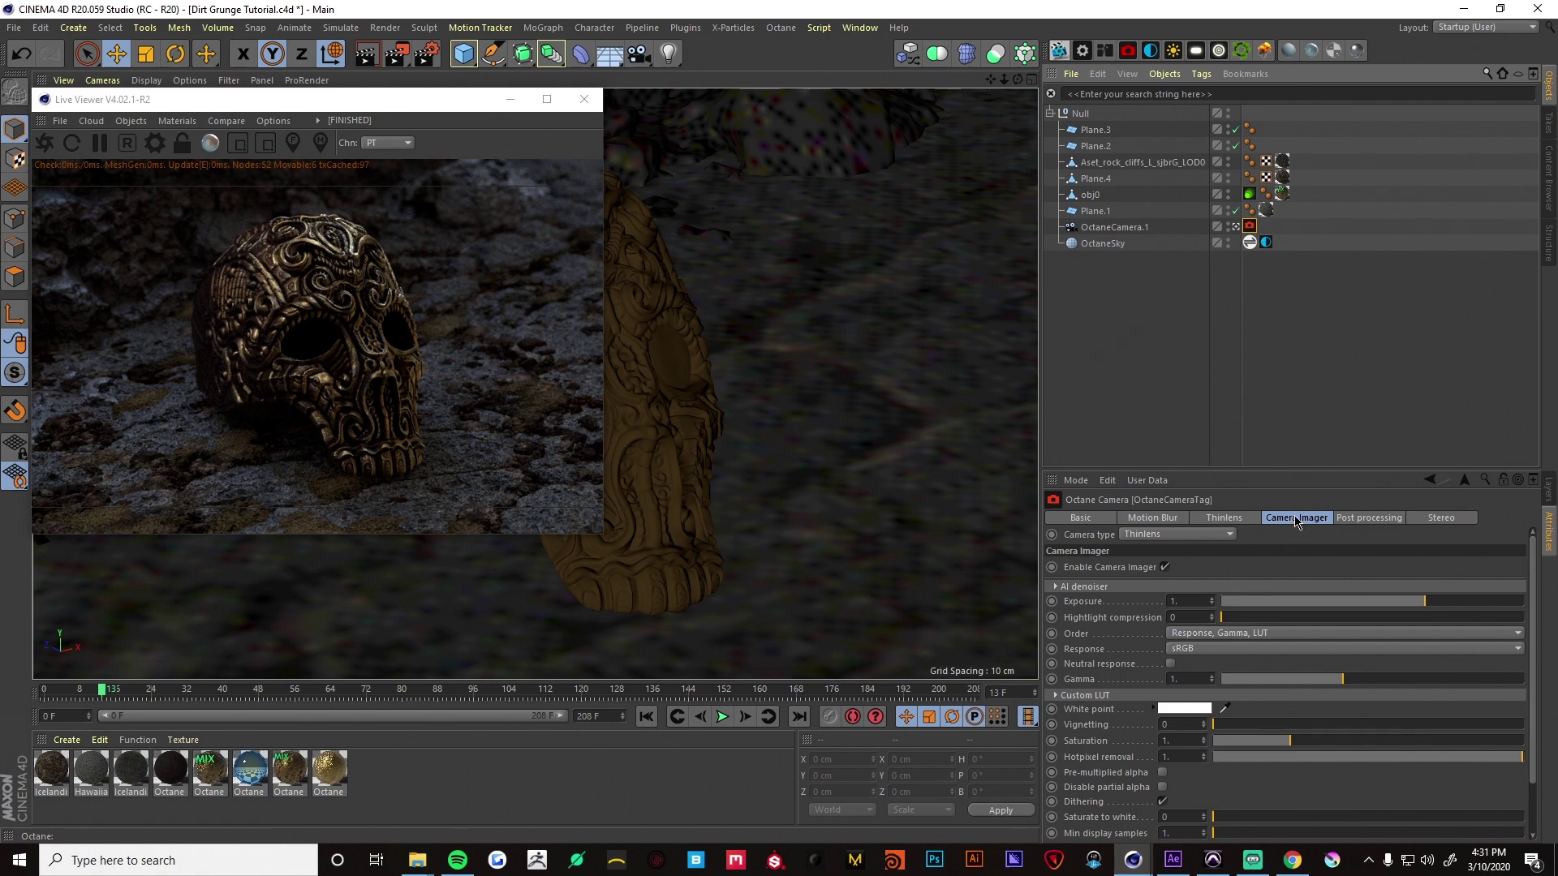
- Toggle the Octane camera imager off and on, and adjust the highlight compression
click(1166, 568)
click(1165, 567)
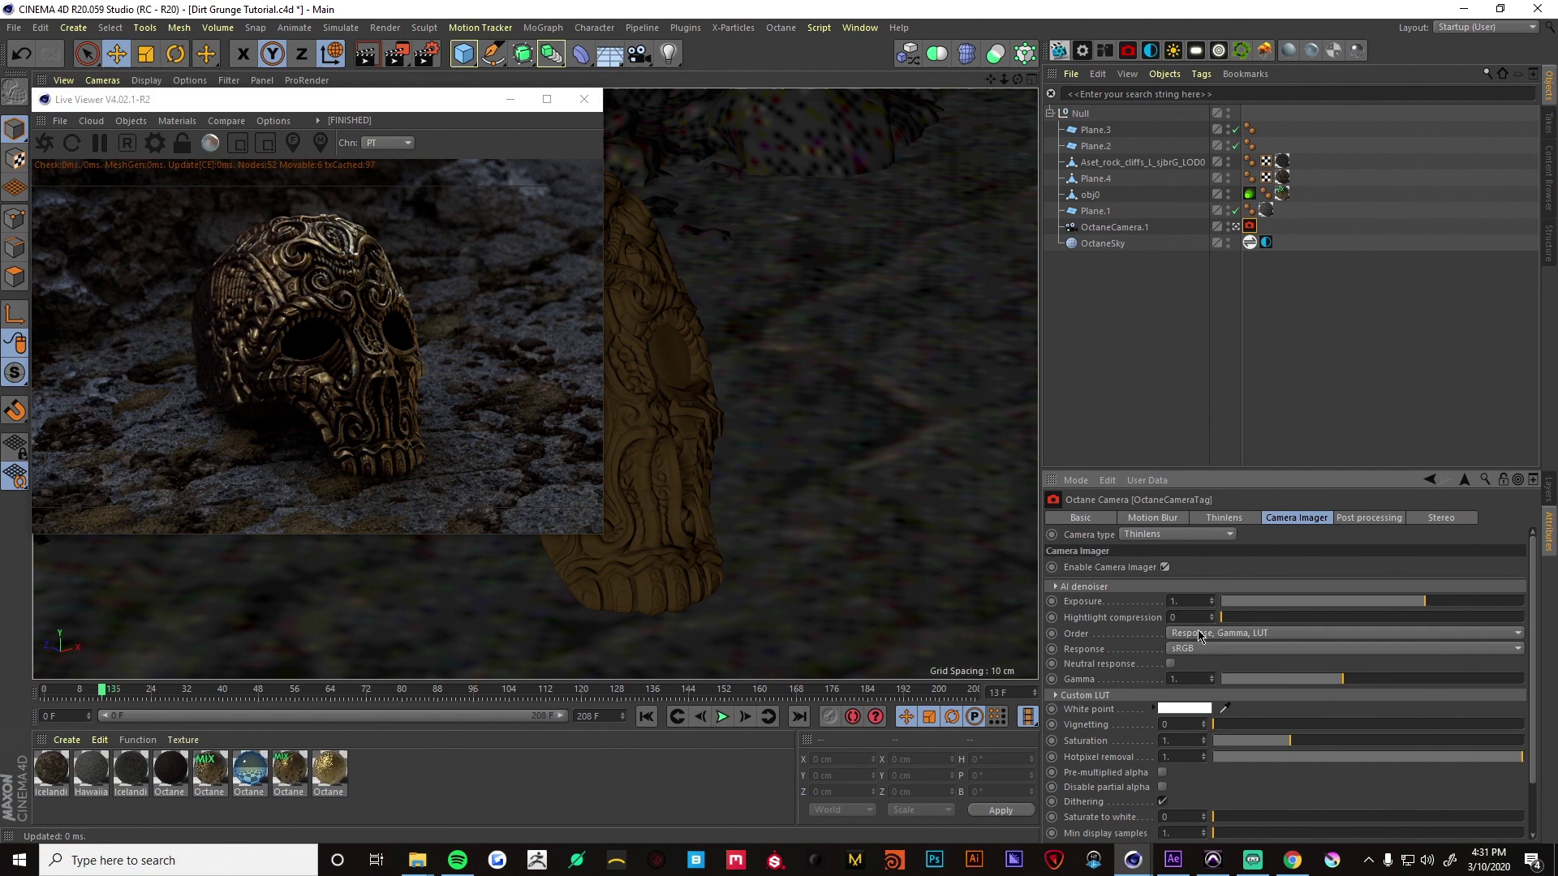
drag(1212, 619, 1524, 618)
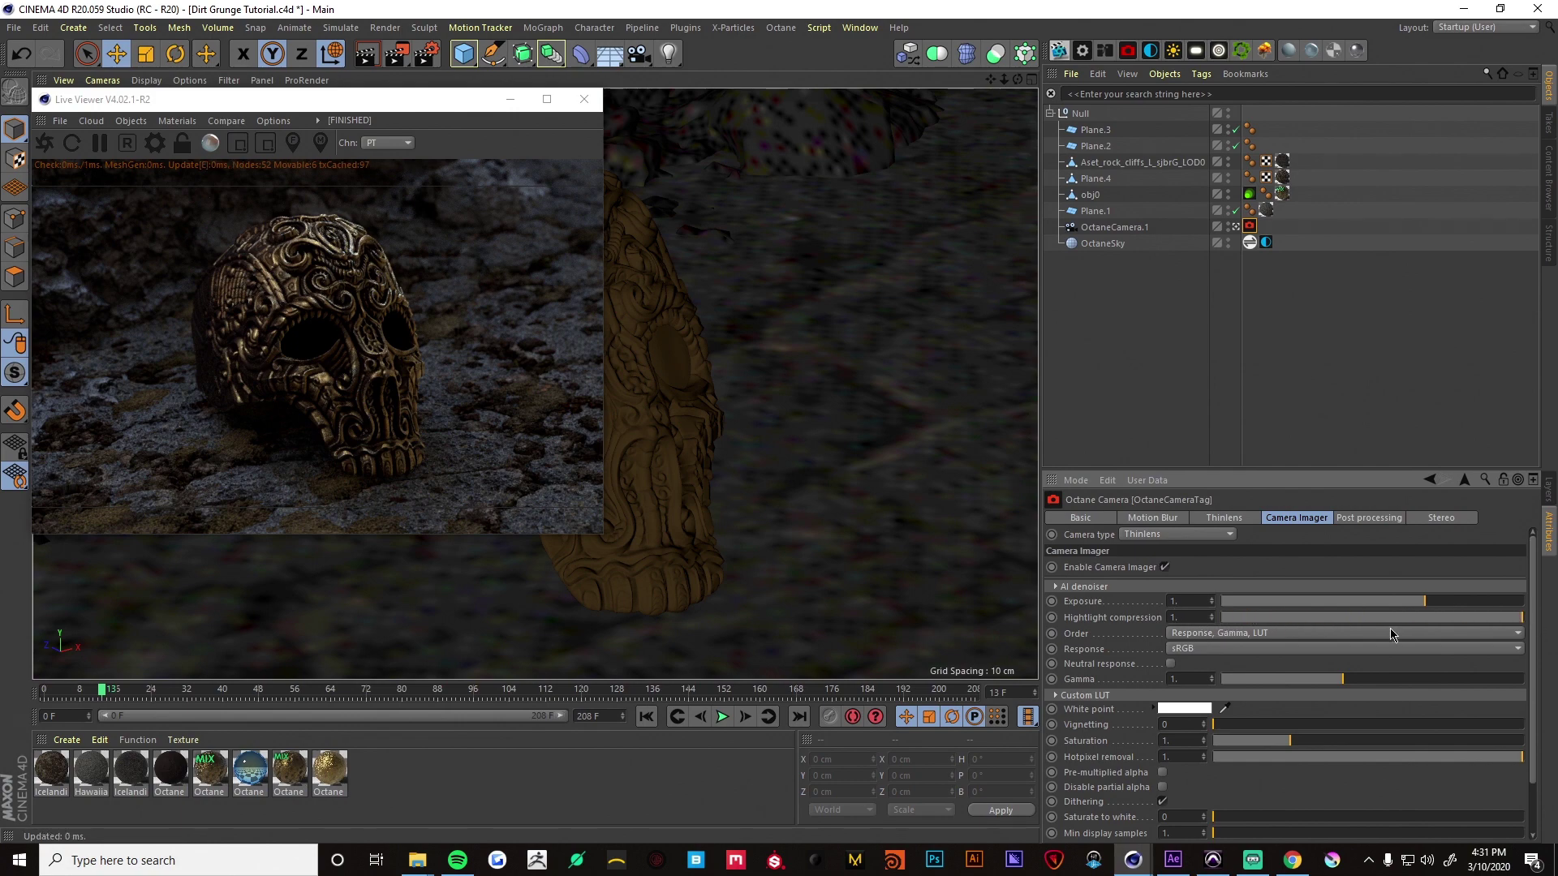
- Set the camera imager response to Linear with gamma 2.2
click(1182, 652)
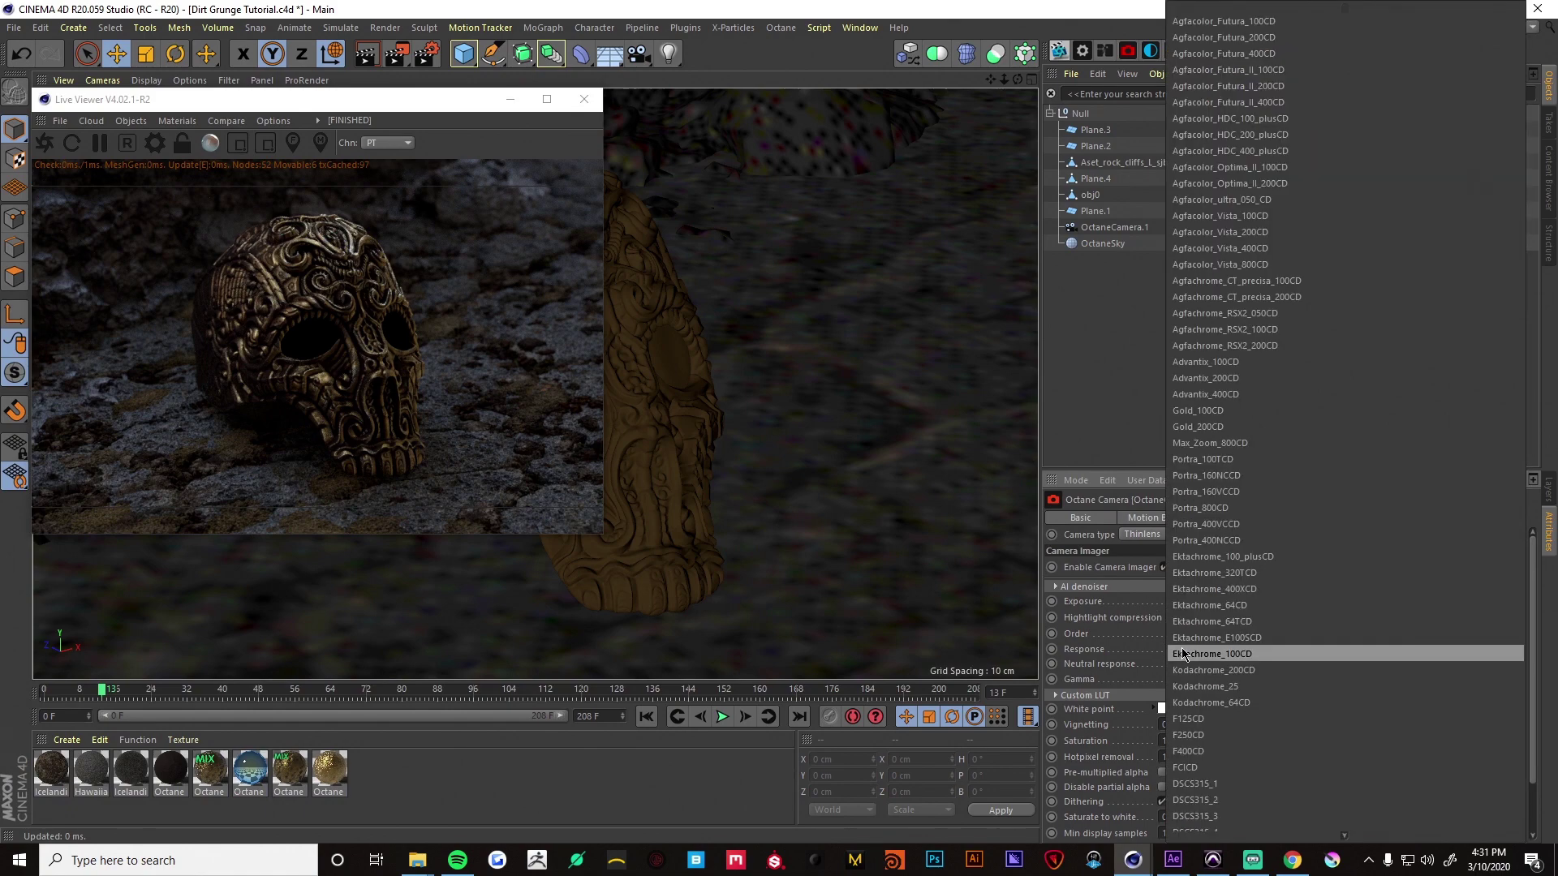
scroll(1211, 811, down, 3)
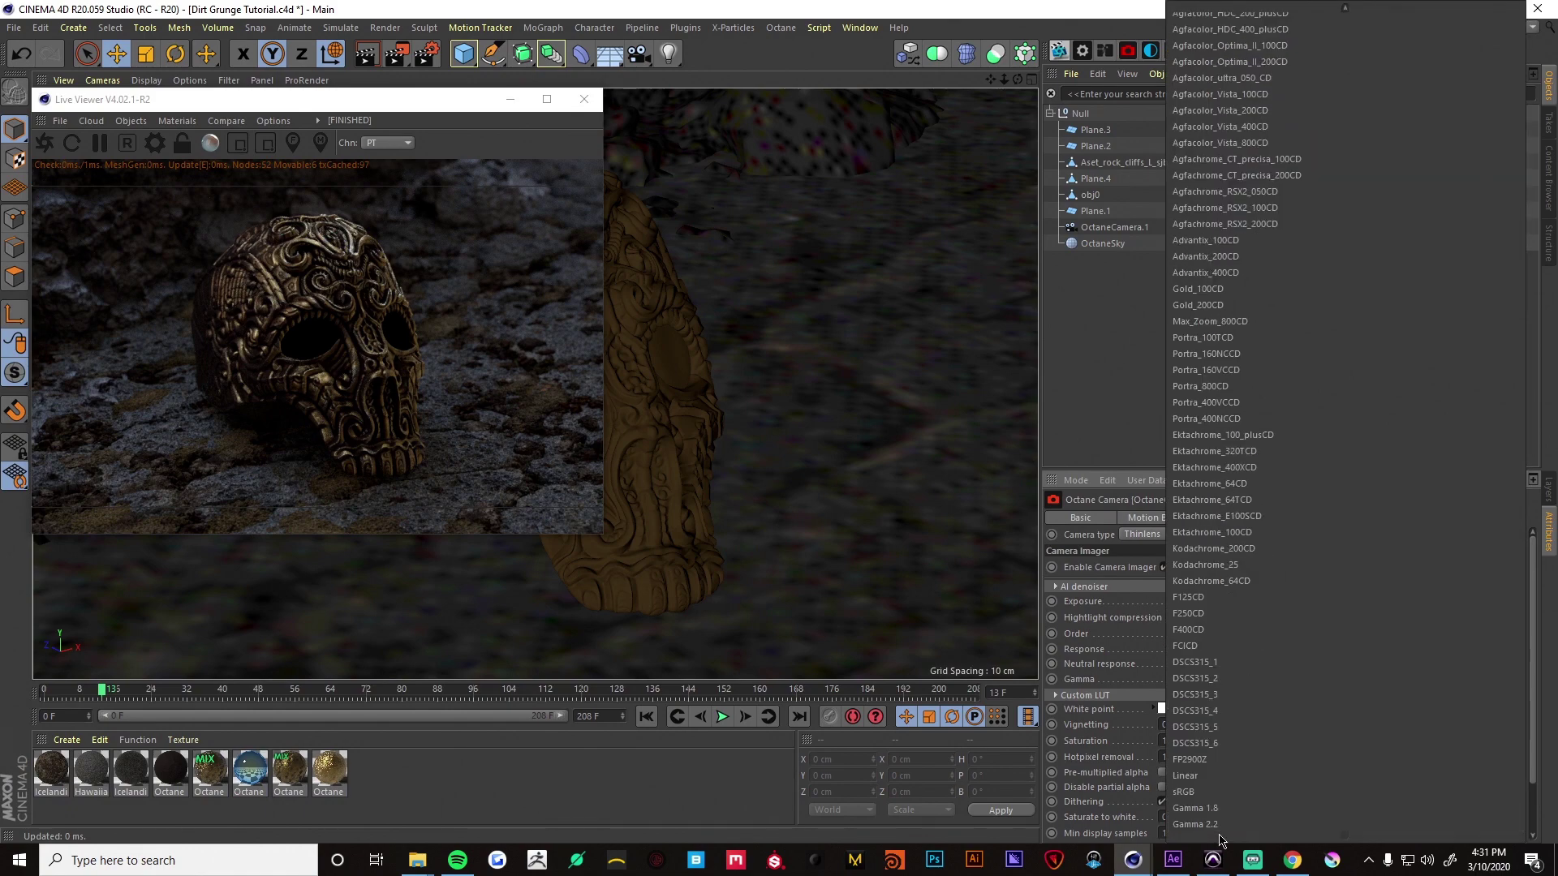
click(1208, 781)
double_click(1185, 684)
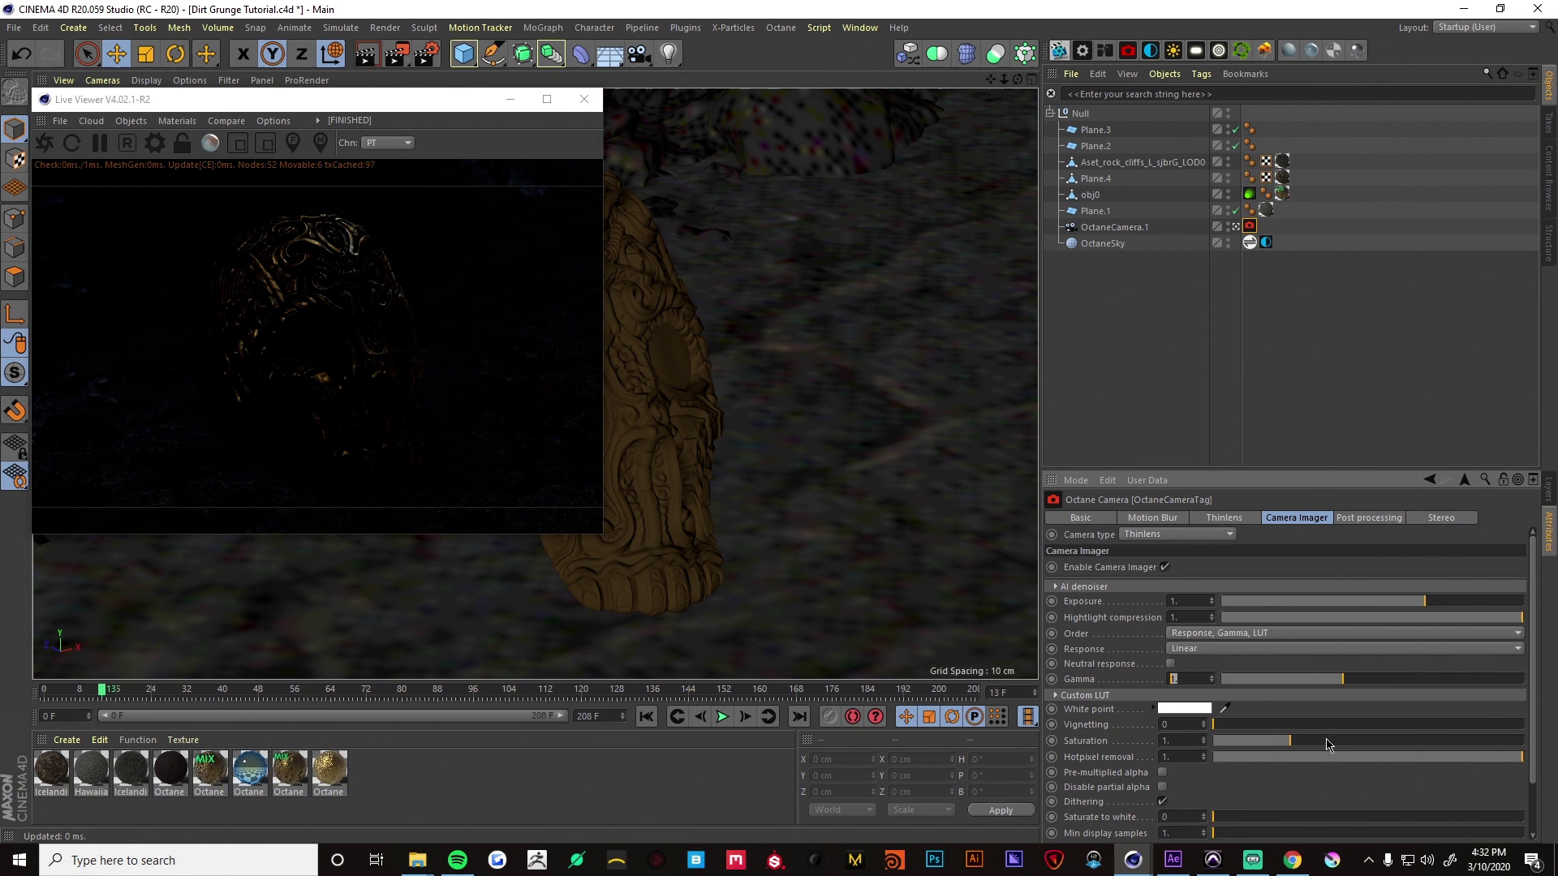
text(2.2)
click(1120, 680)
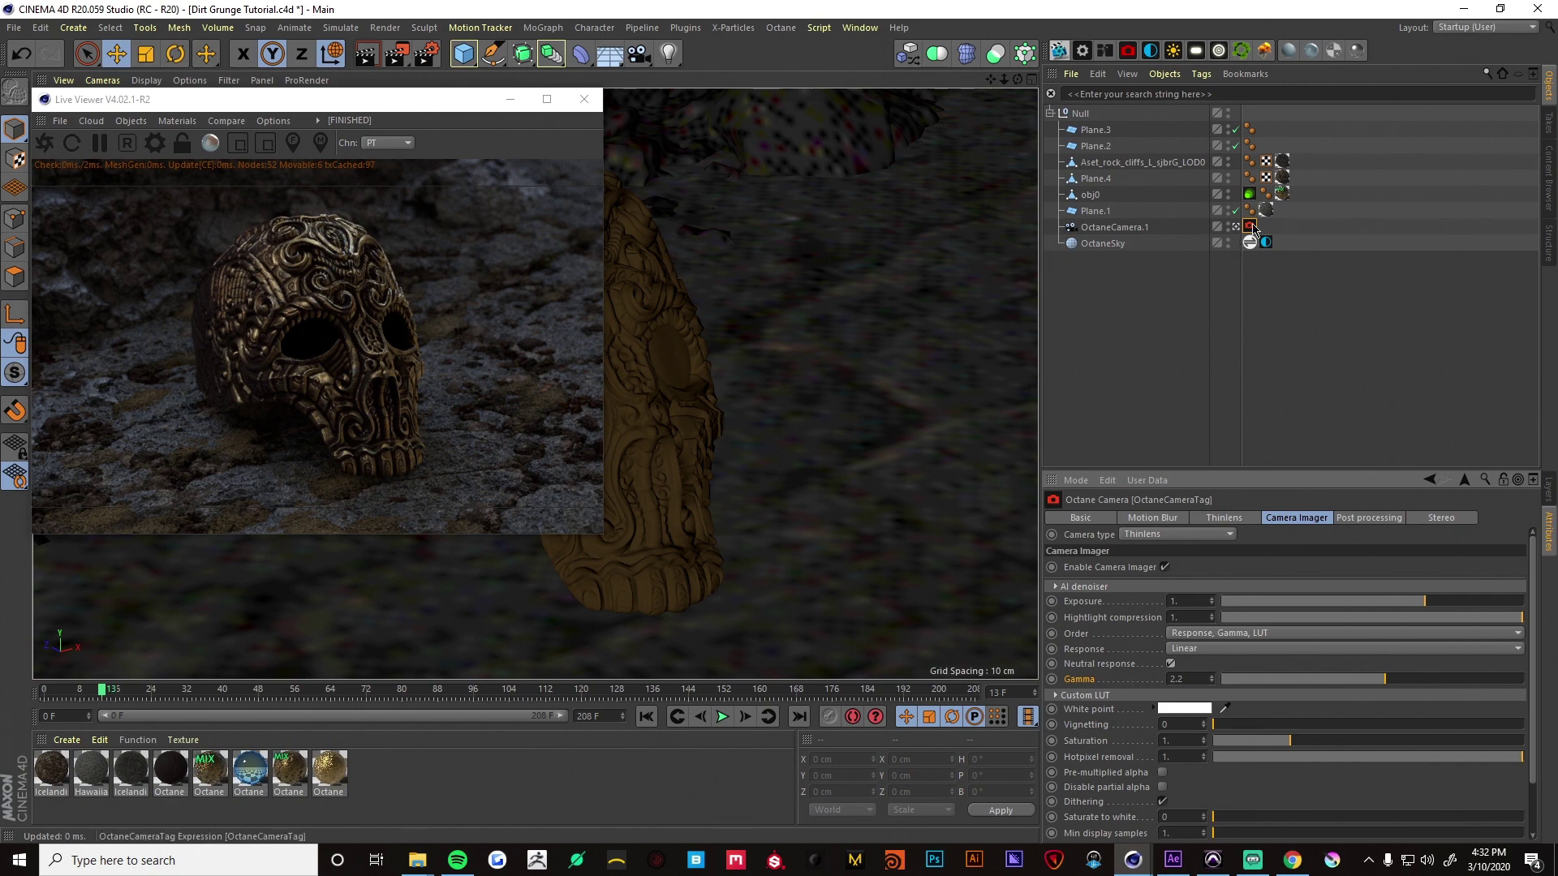
- In Render Settings, set the Octane render buffer to Float (linear)
click(426, 53)
drag(560, 36, 925, 95)
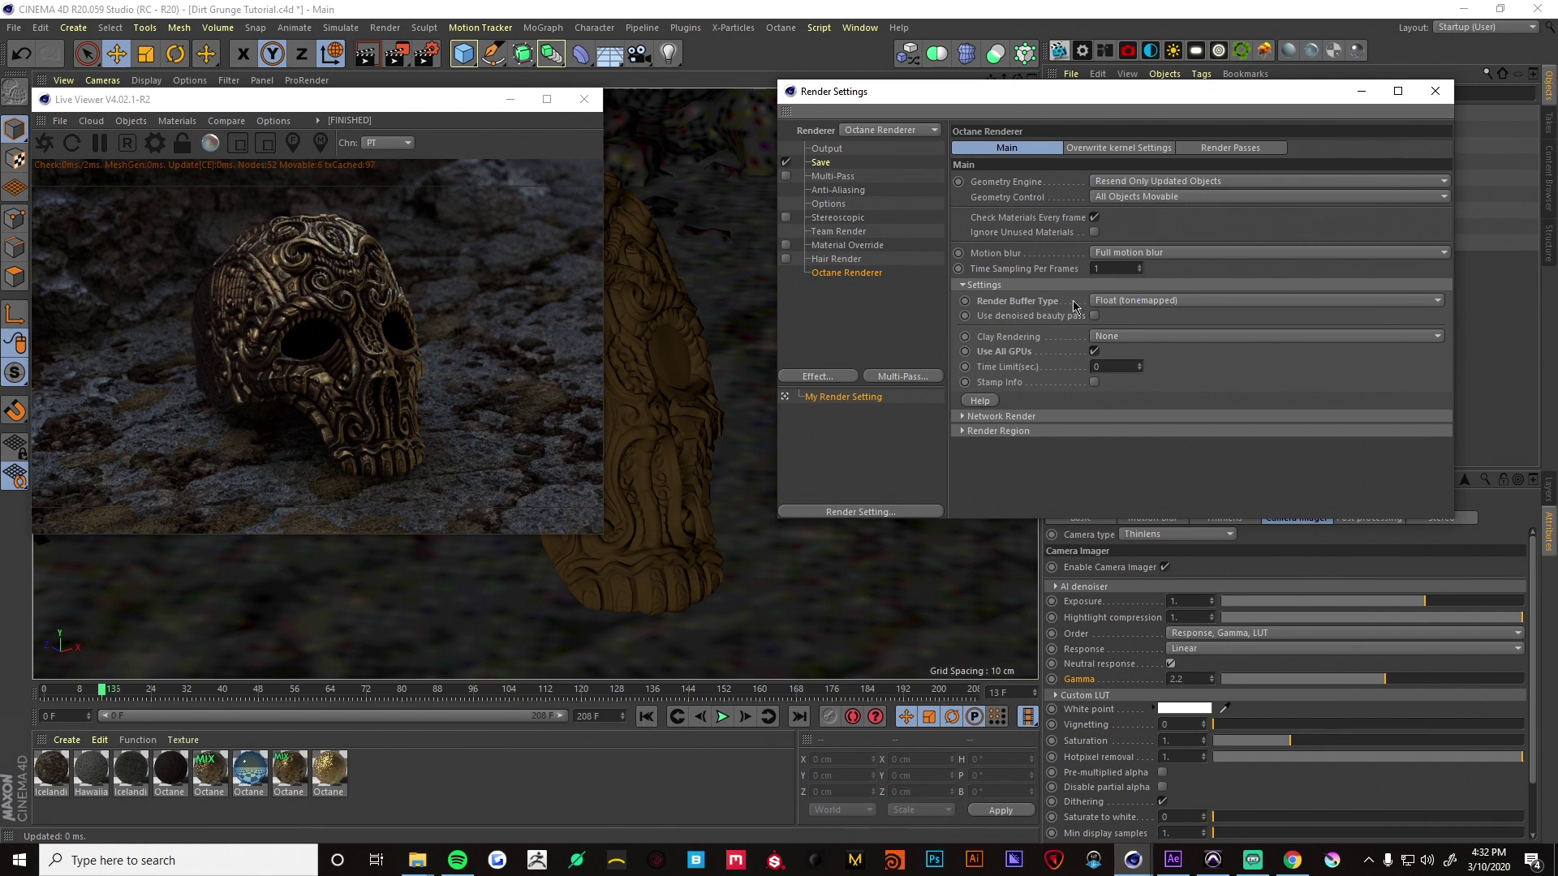
click(1121, 303)
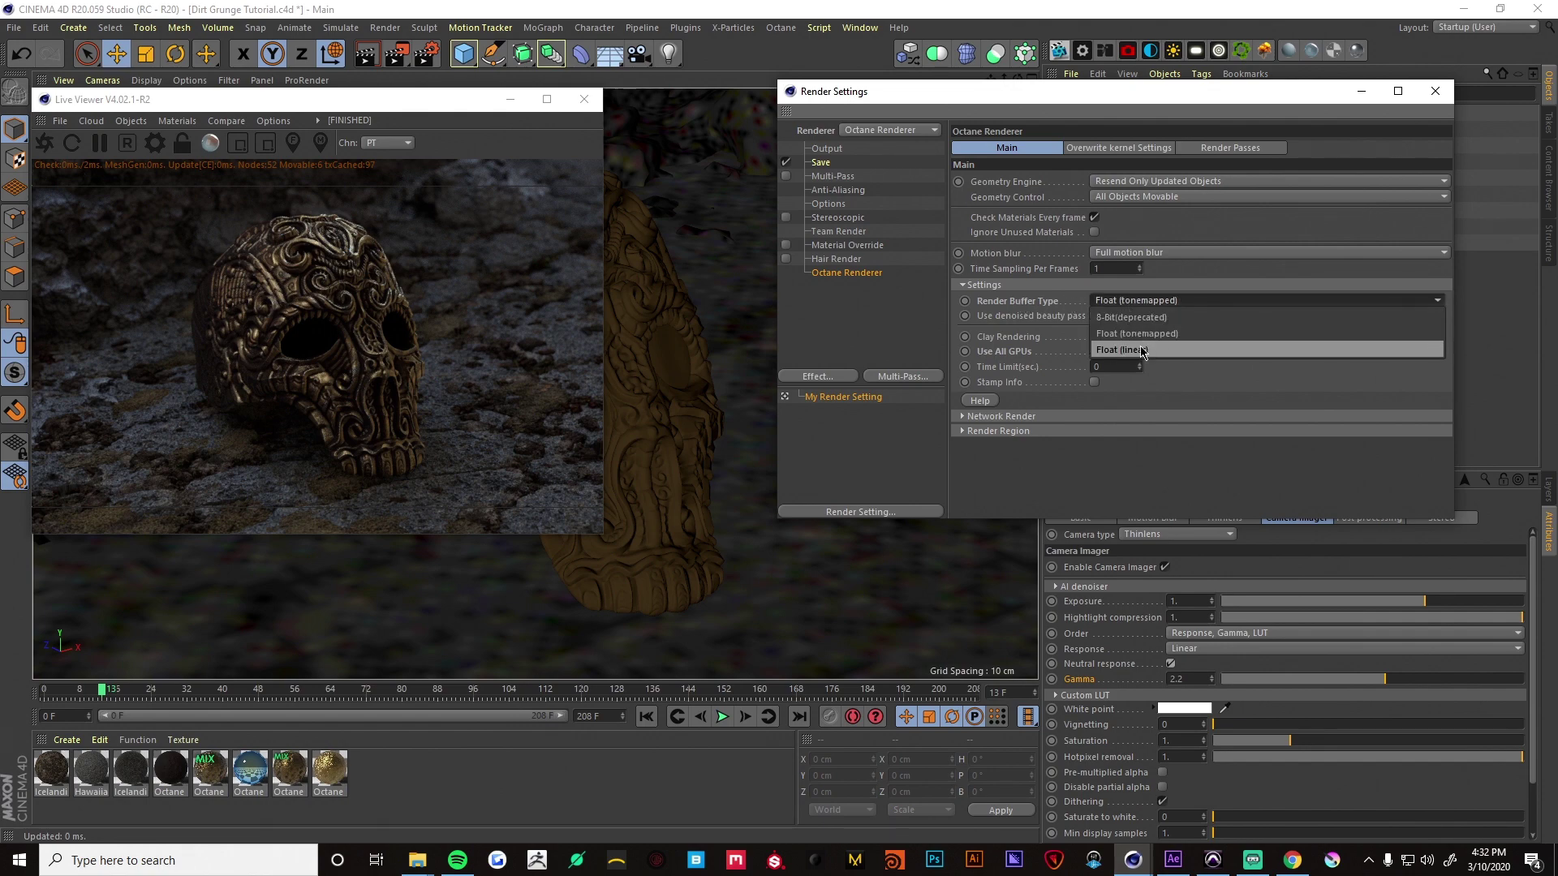
click(1142, 351)
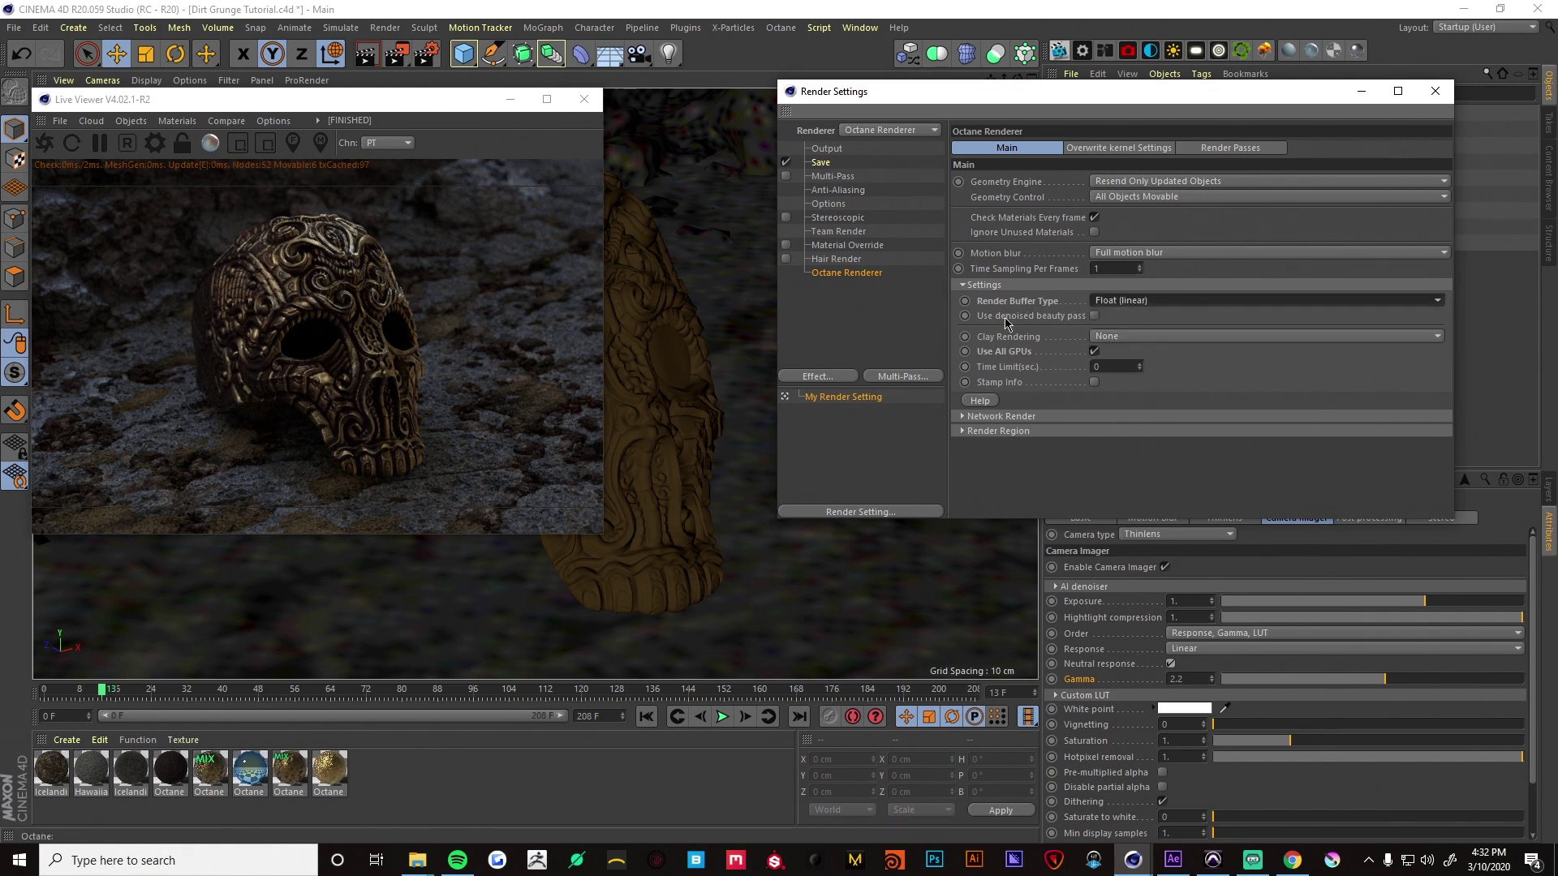
- Enable render passes with beauty saving, adding Diffuse and Reflection direct and indirect passes
click(1235, 149)
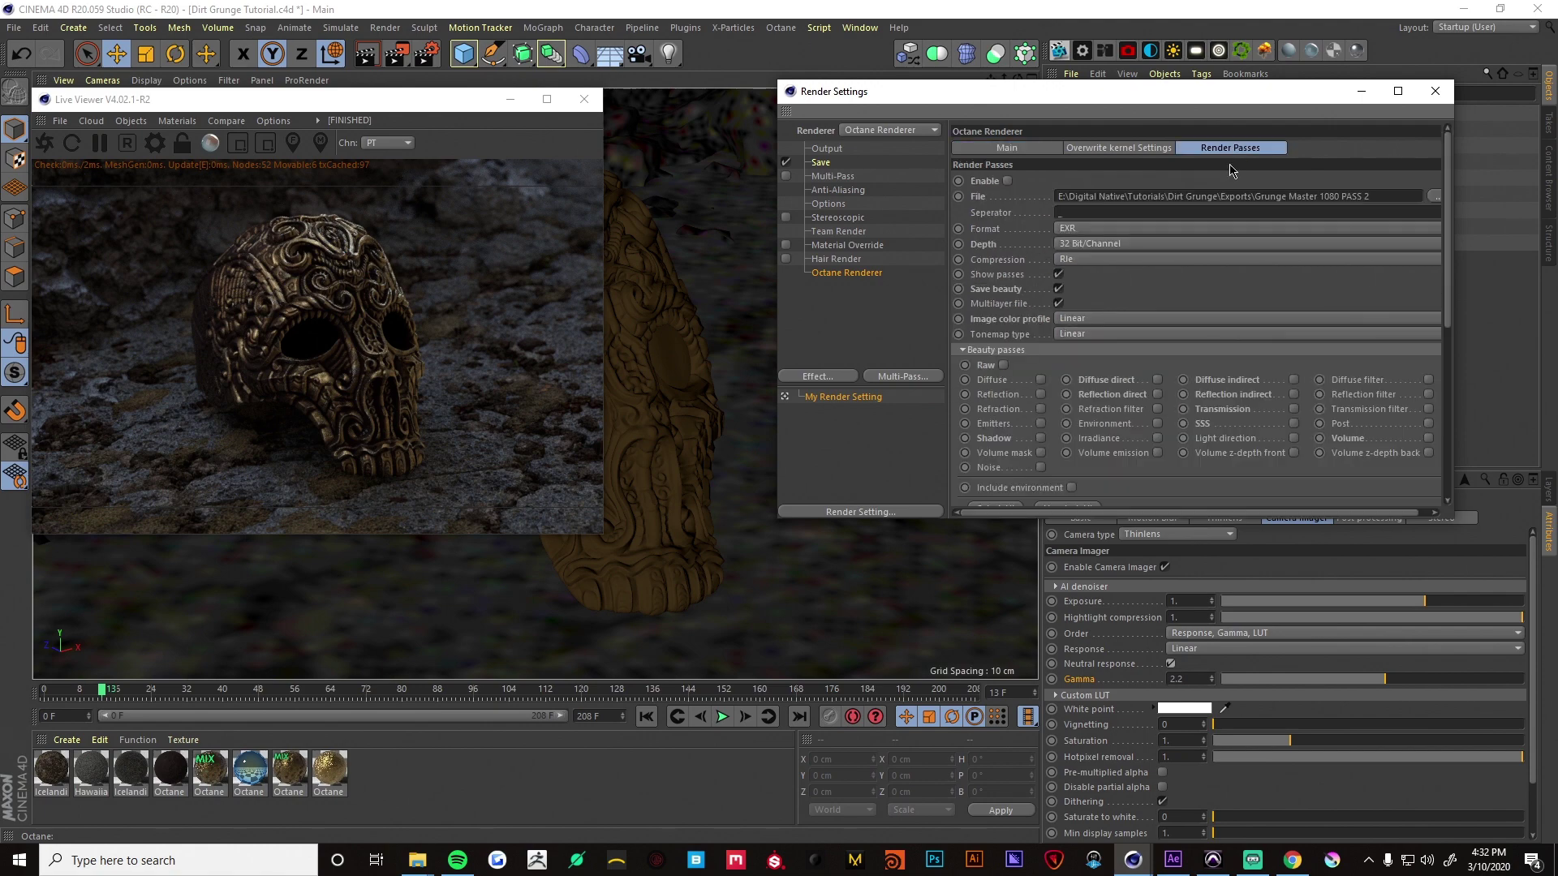
click(1006, 181)
click(1058, 289)
click(1157, 379)
click(1158, 394)
click(1293, 379)
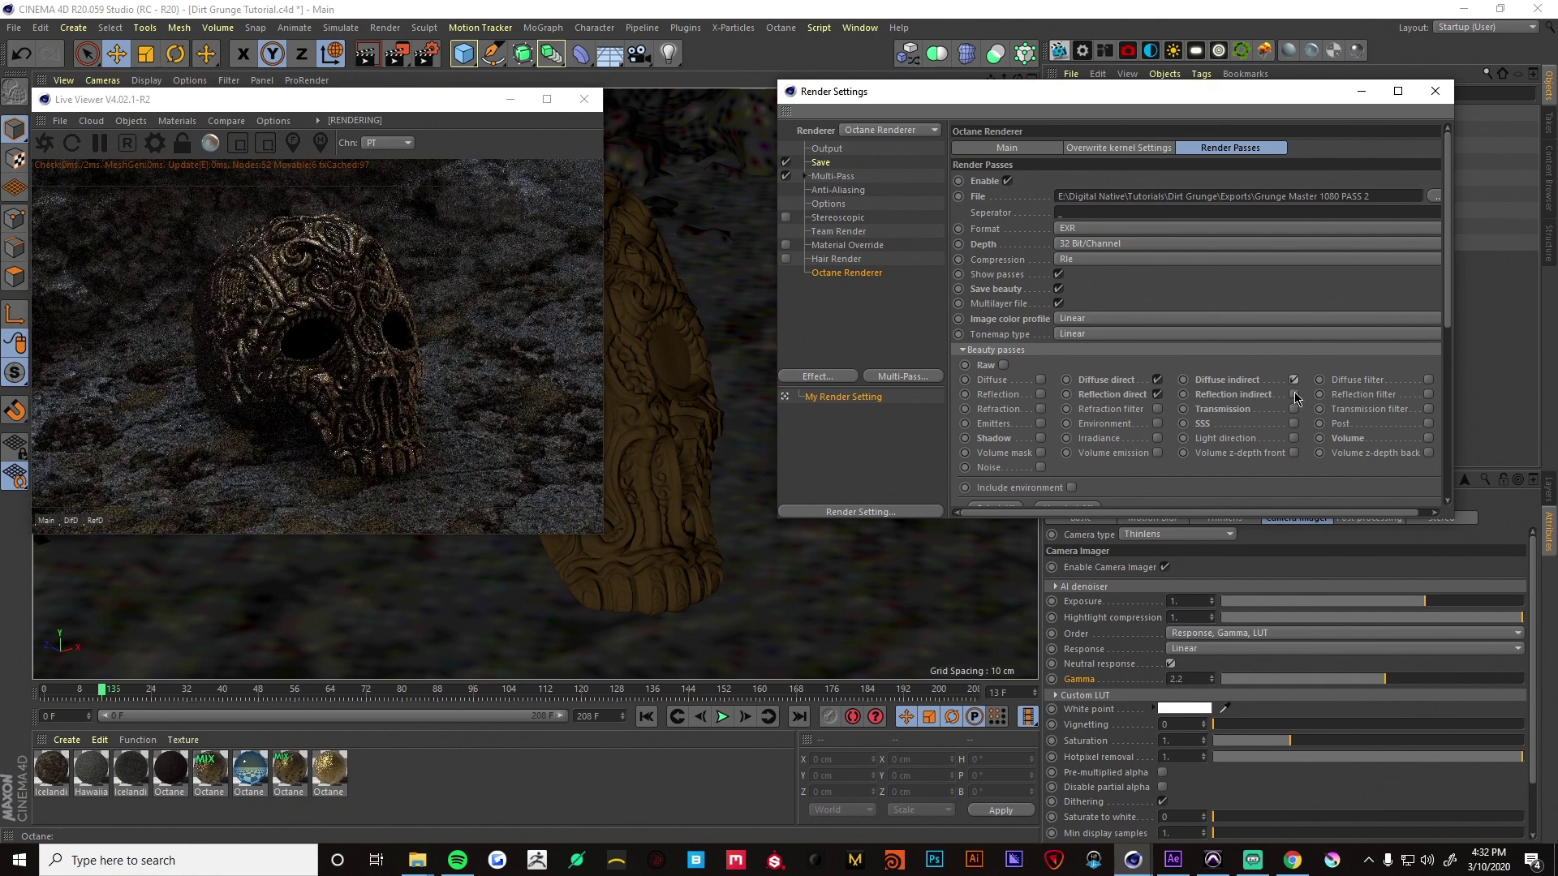
click(1293, 394)
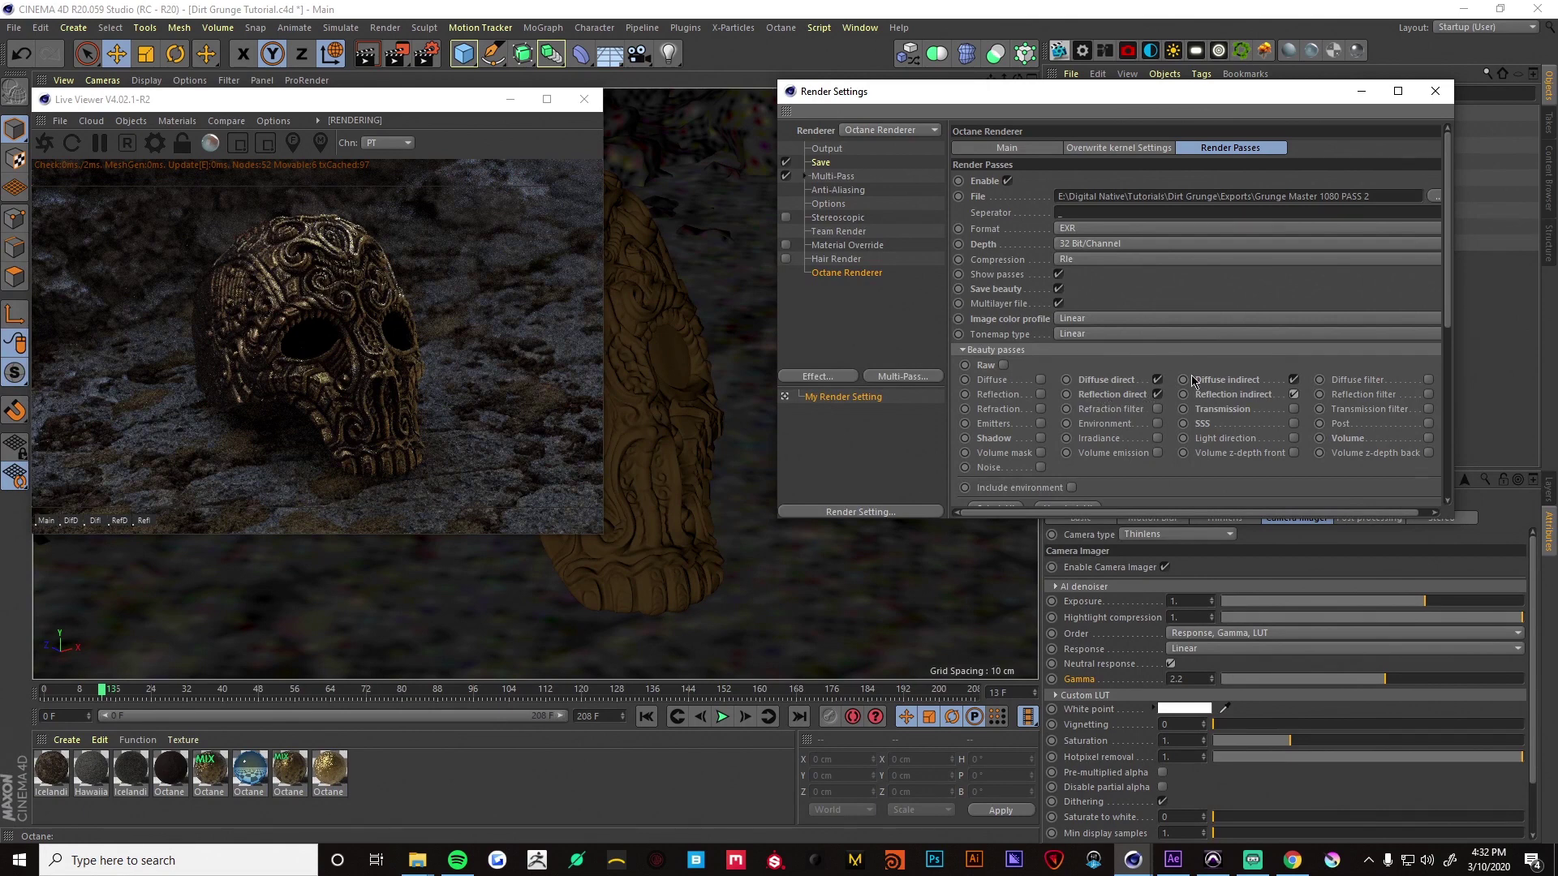
- Preview the four diffuse and reflection passes and recheck the pass options before moving to After Effects
click(72, 522)
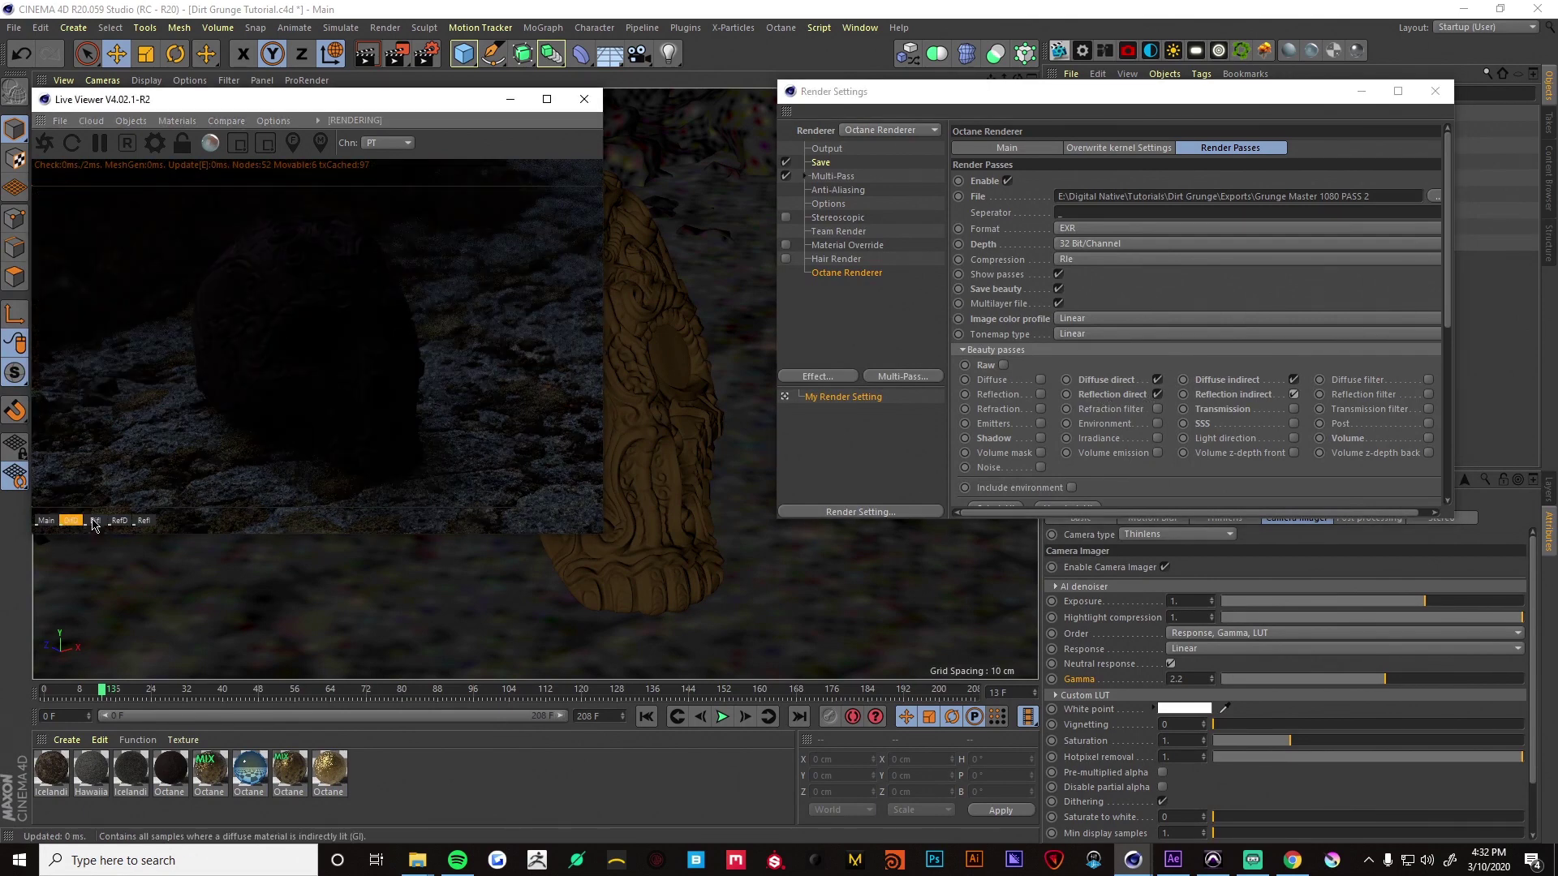
click(97, 522)
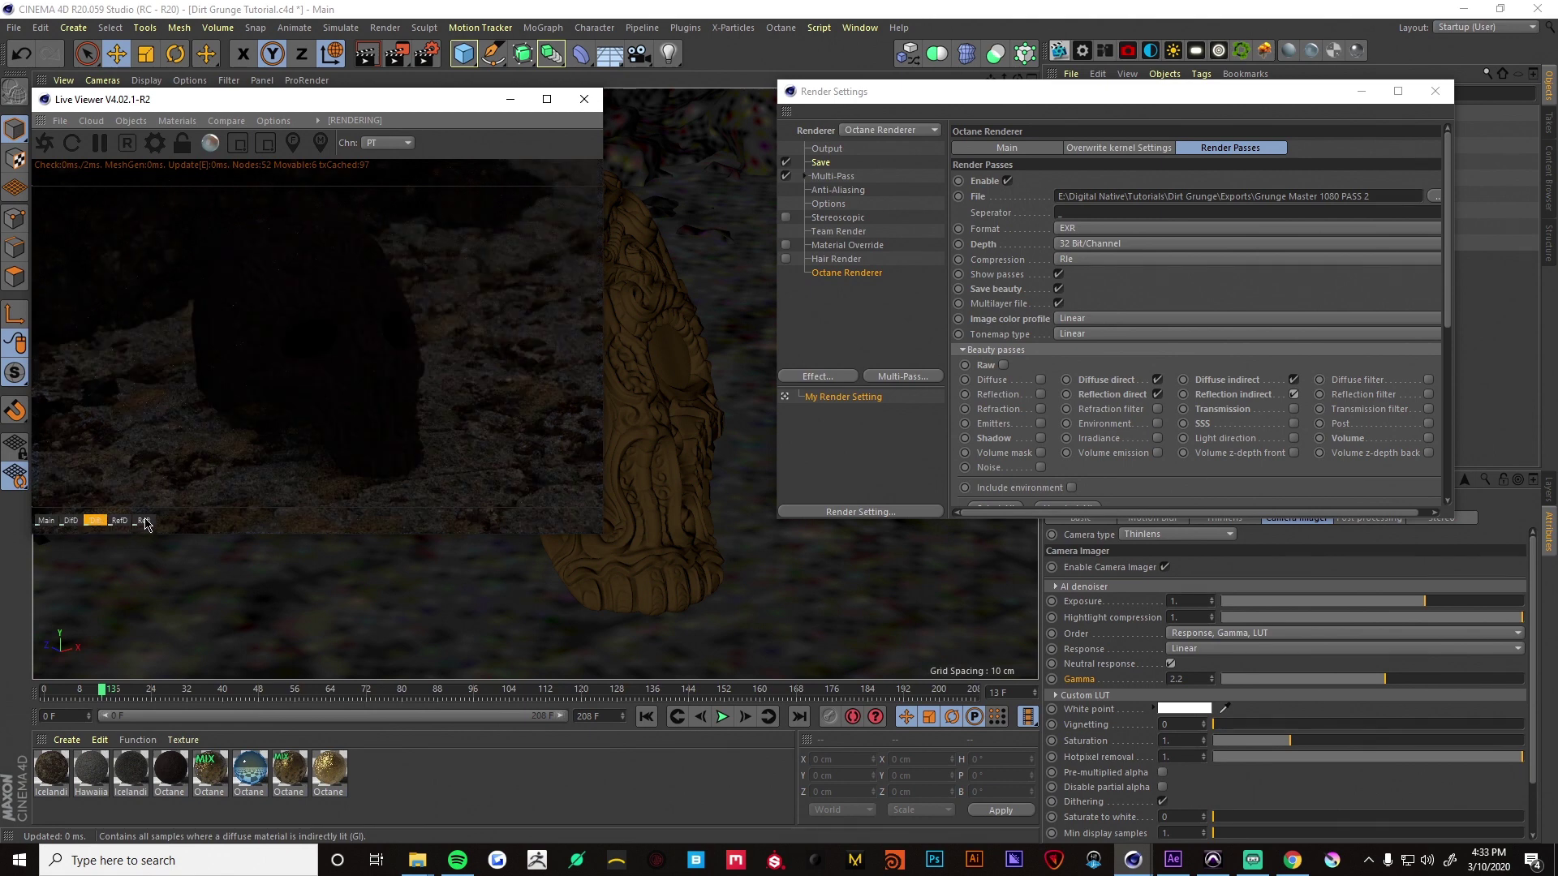
click(123, 521)
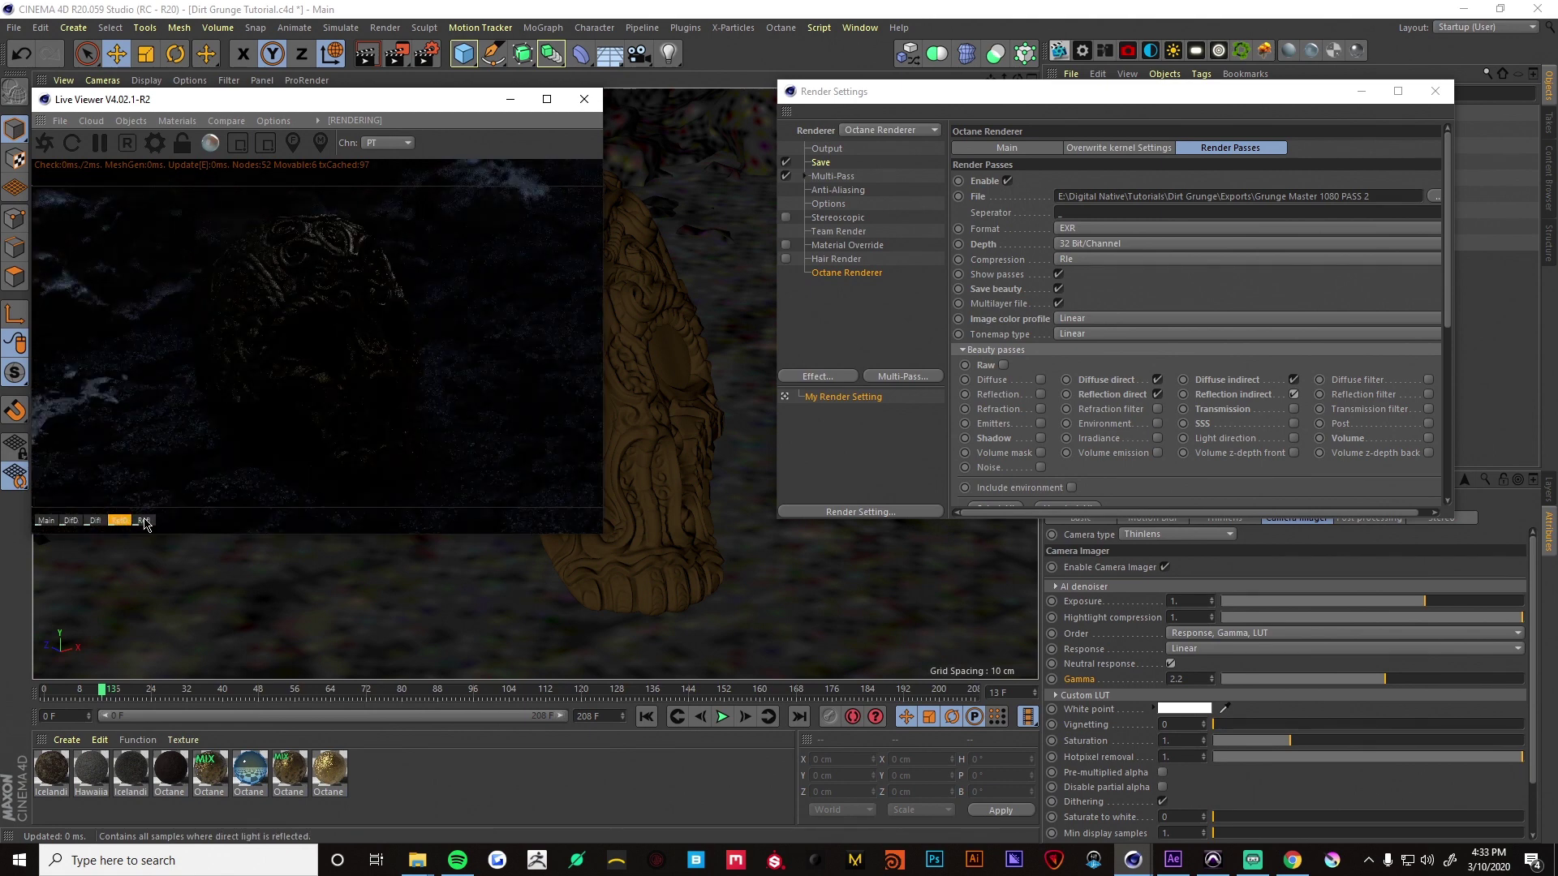
click(144, 521)
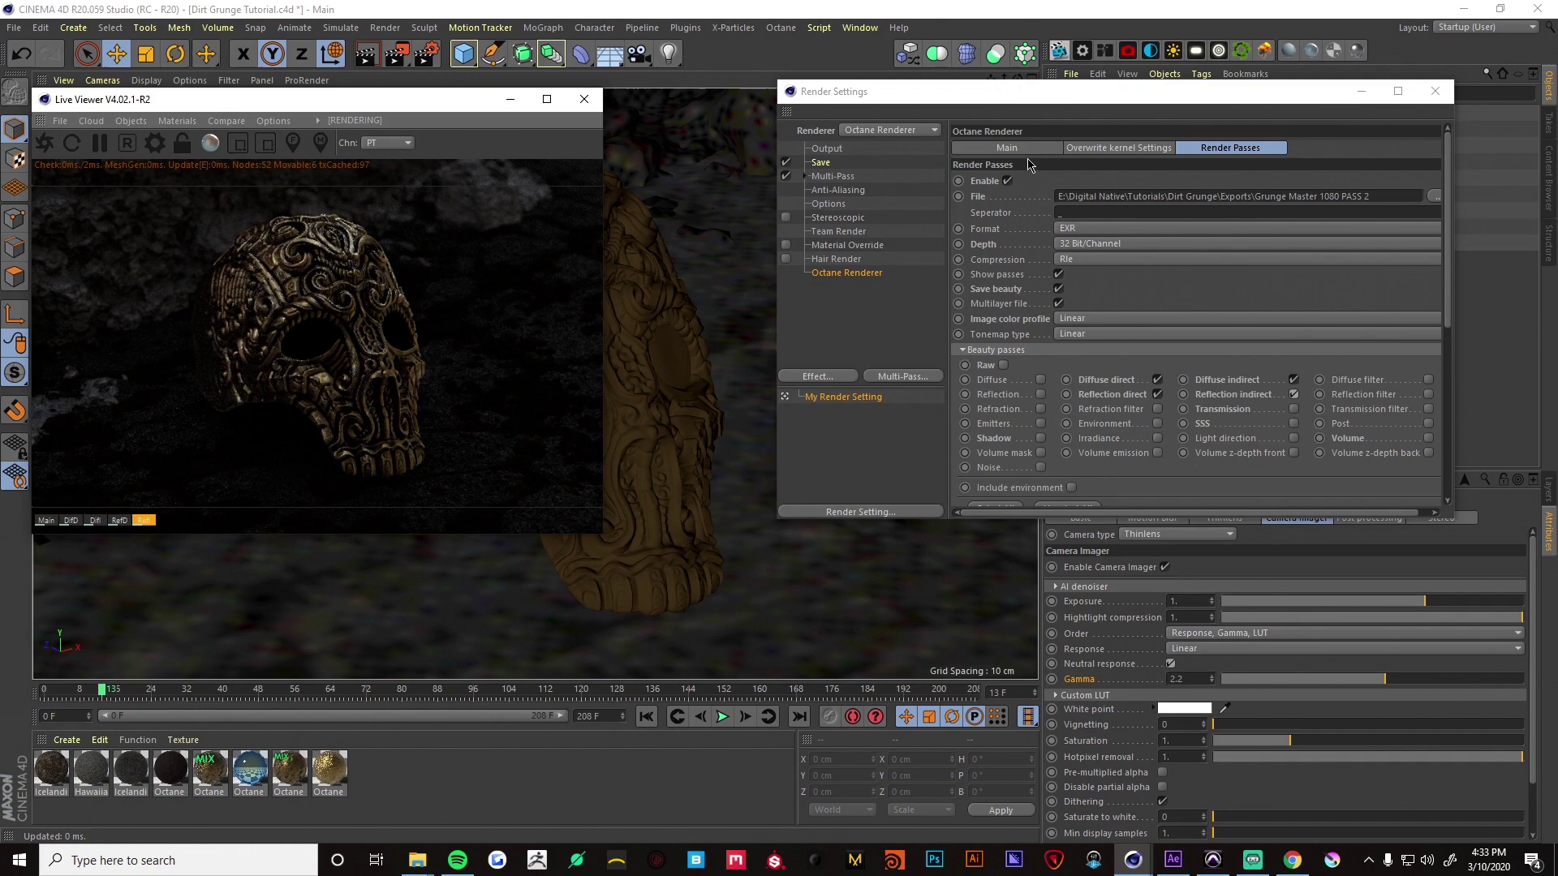
click(1007, 148)
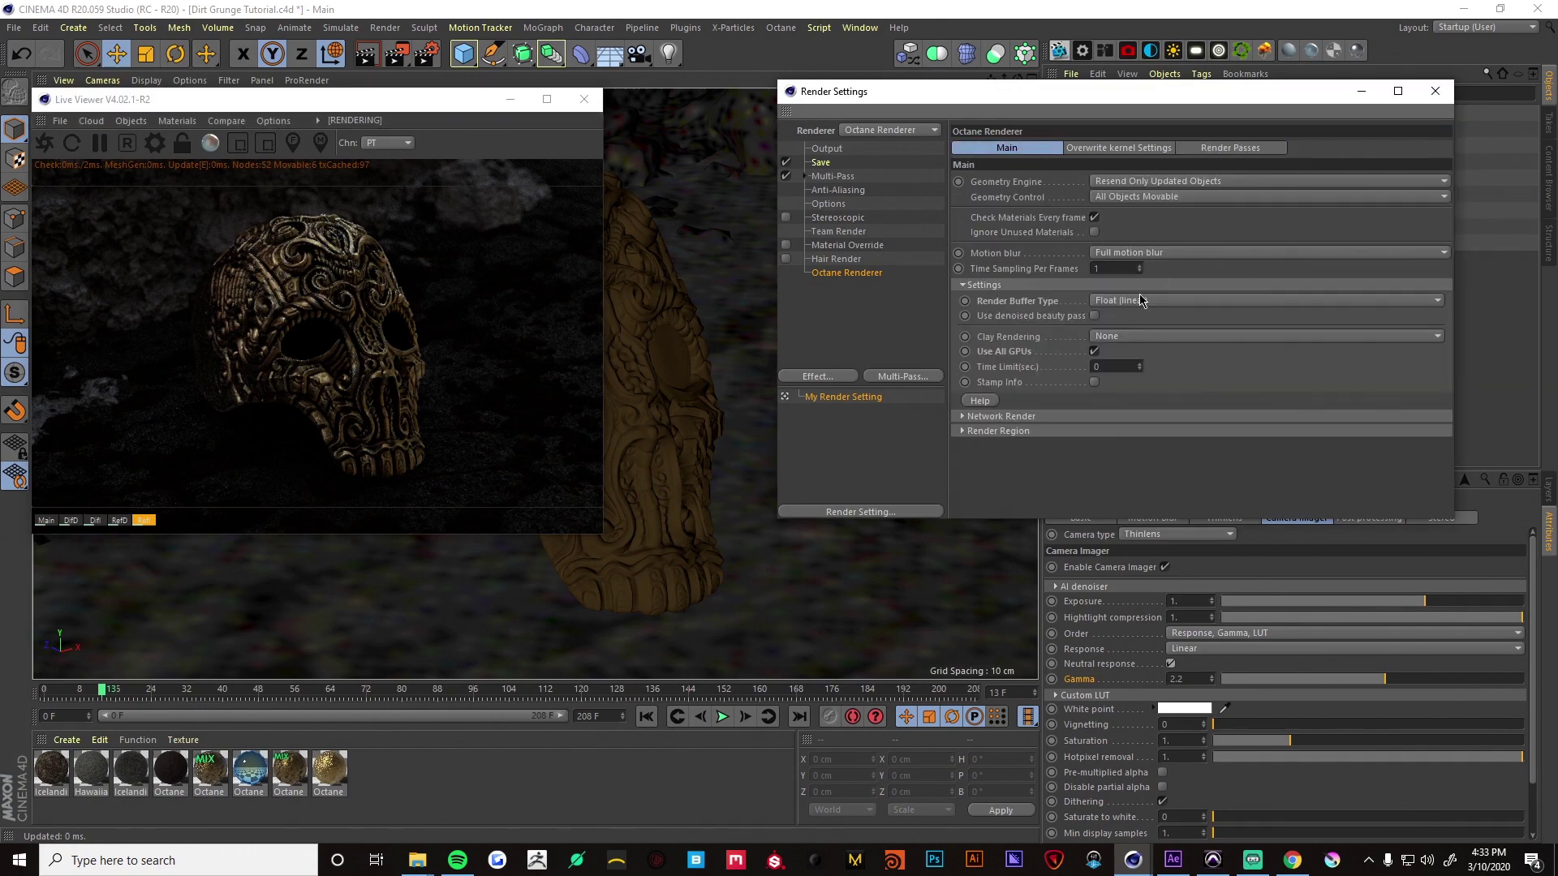
click(1245, 150)
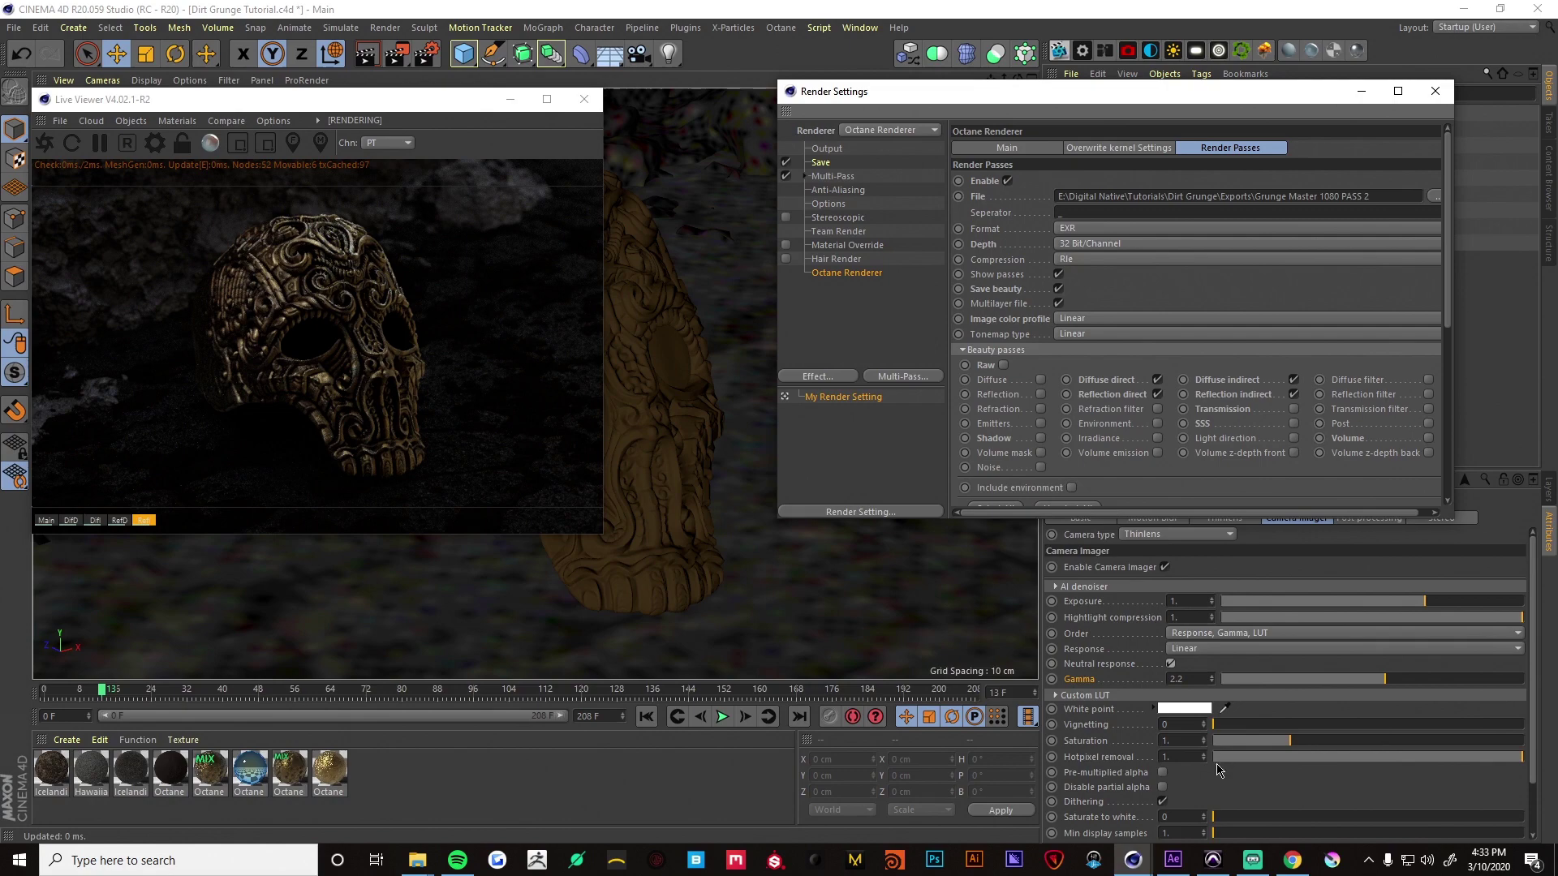
click(1174, 860)
- Import Grunge Master 4k Pass0013.exr from the Exports folder into the Project panel
mouse_move(413, 868)
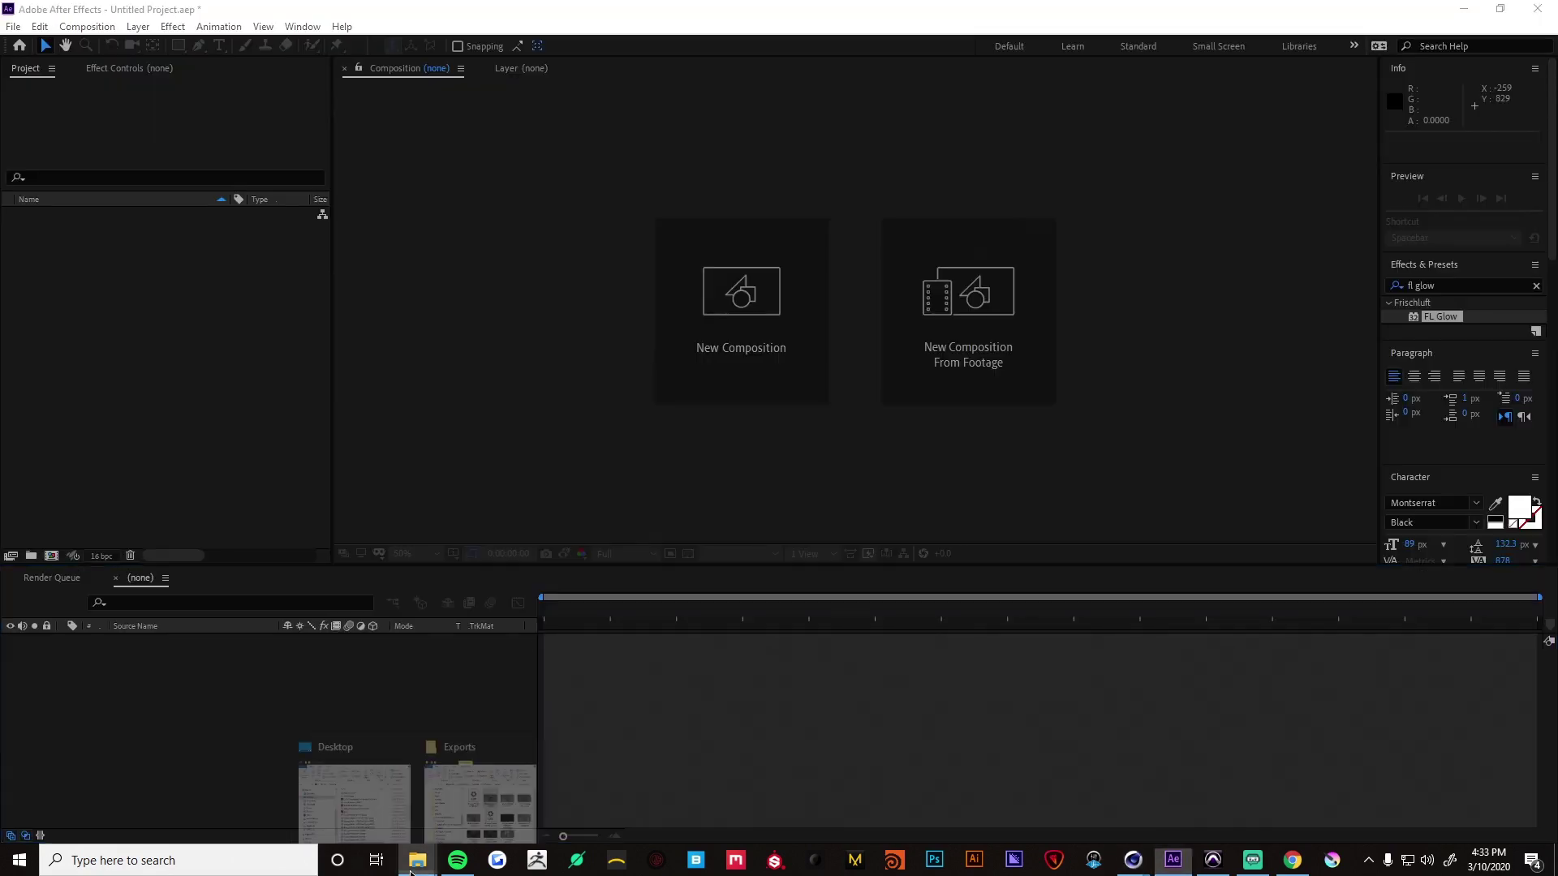
click(468, 796)
drag(1101, 263, 1557, 284)
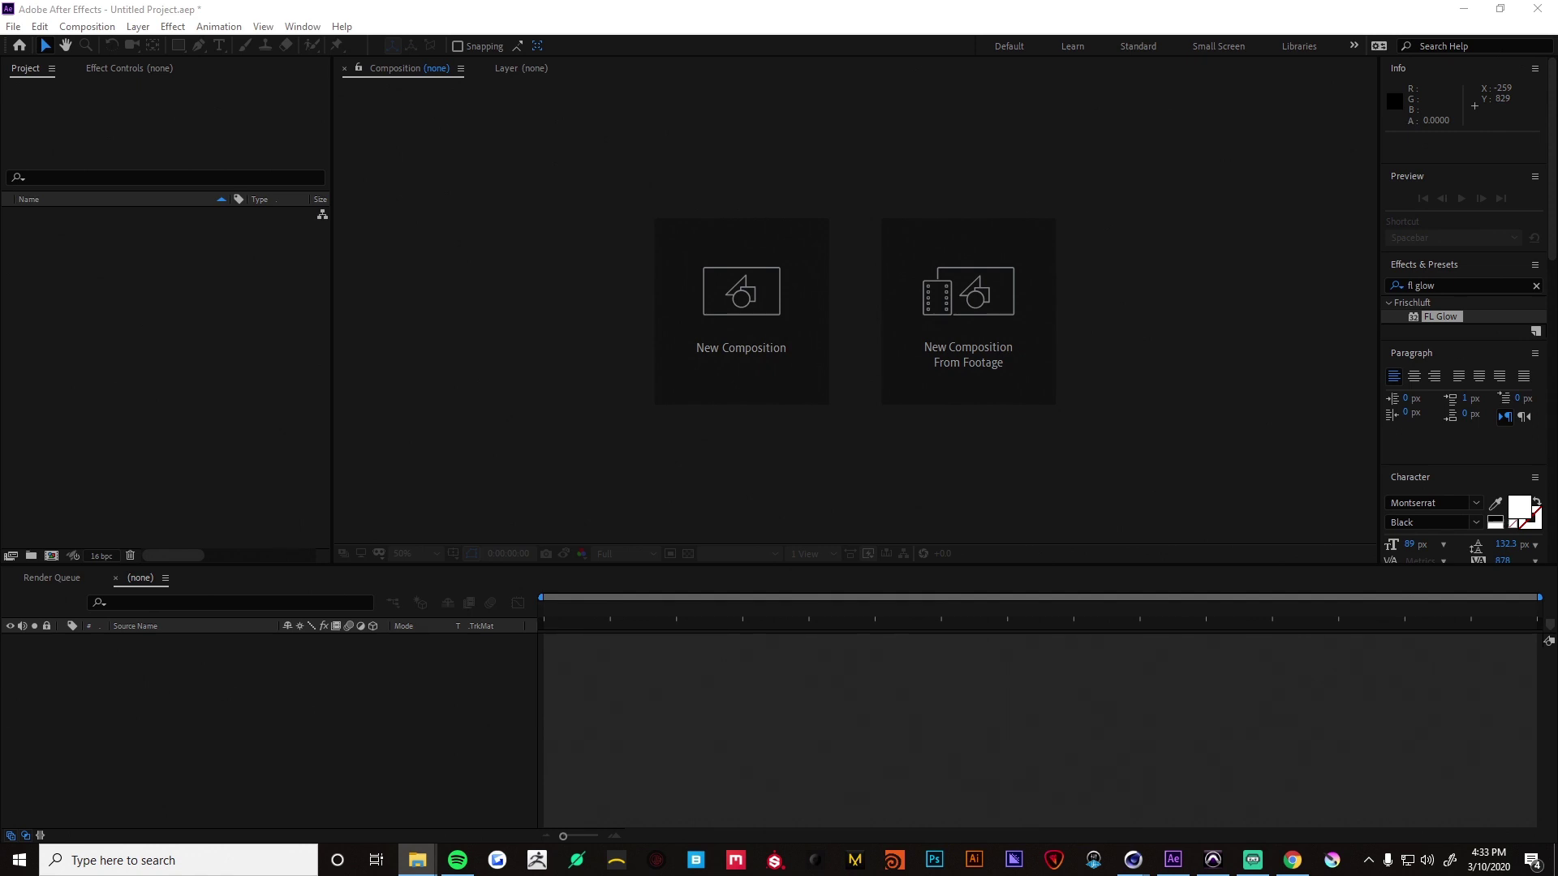
drag(538, 394, 209, 337)
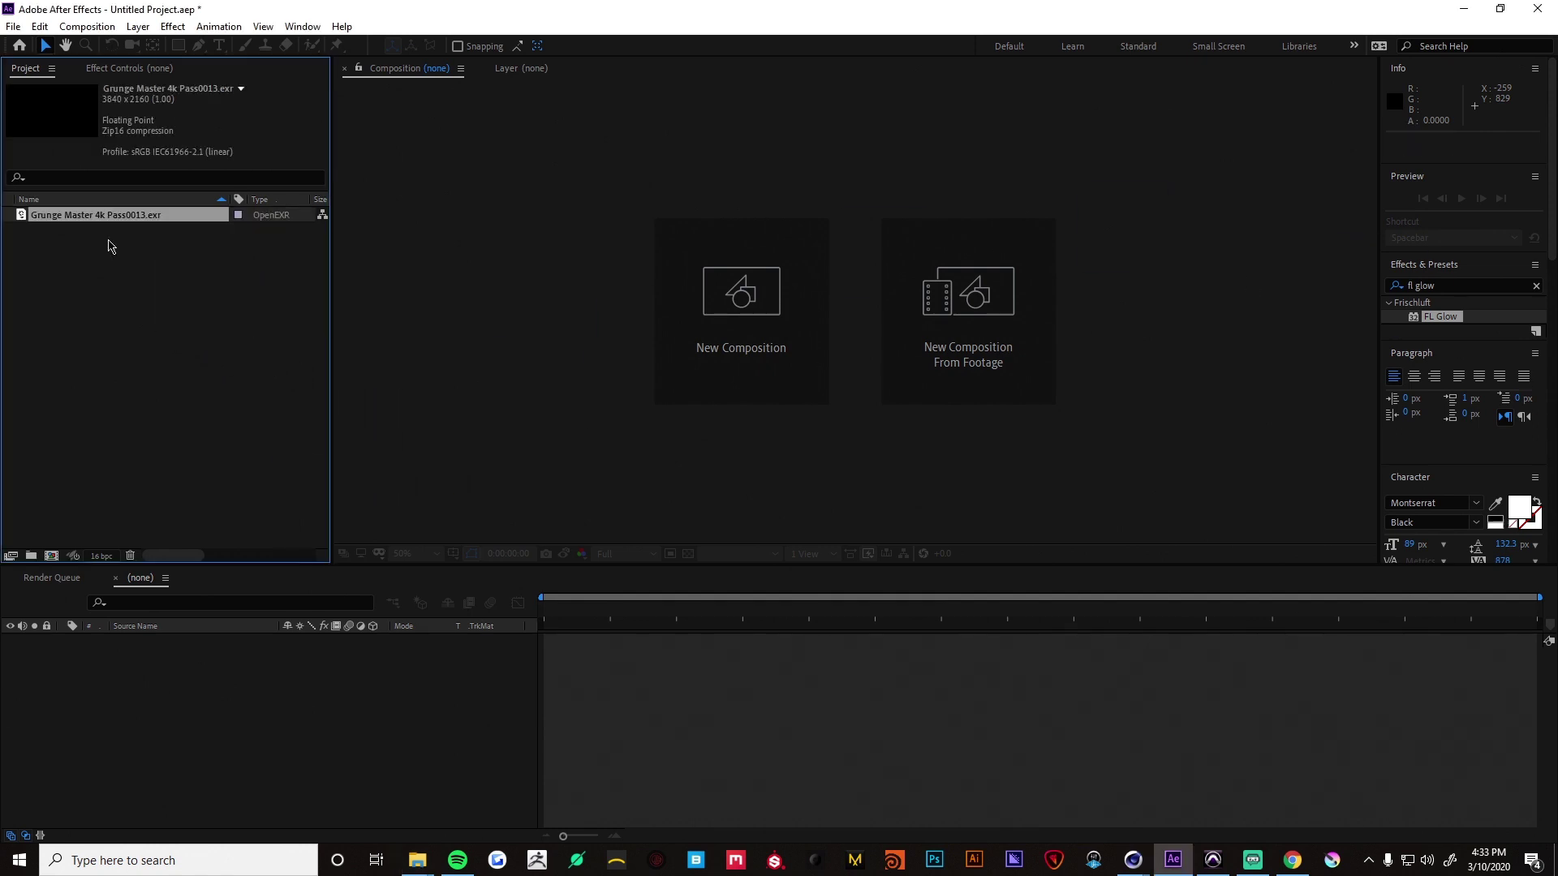
- Set the project colour depth to 32 bits per channel float with ACEScg working space
click(101, 556)
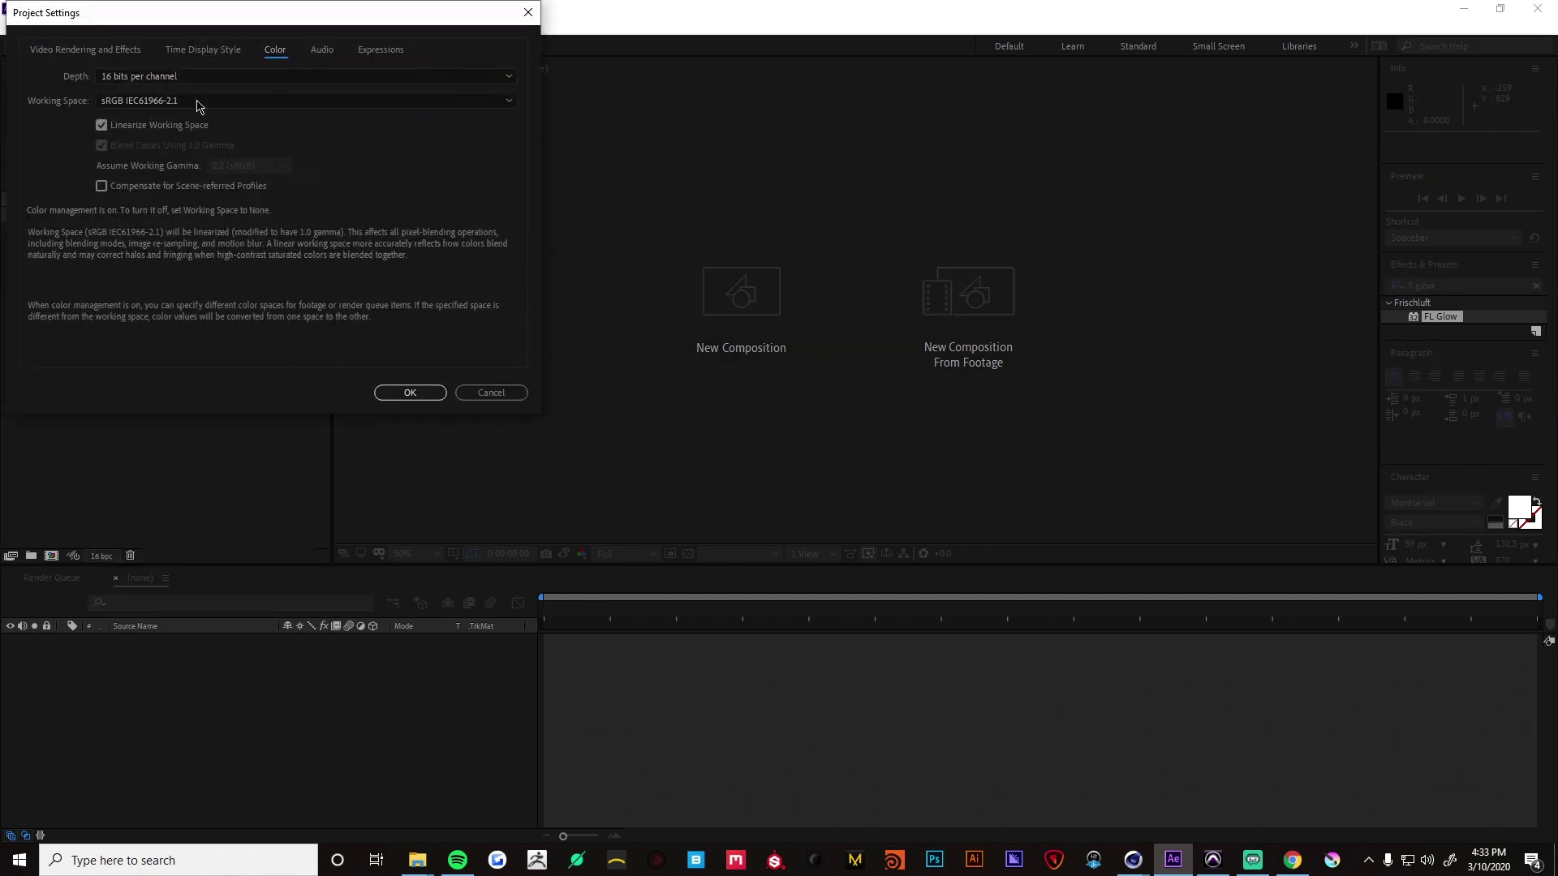
click(184, 78)
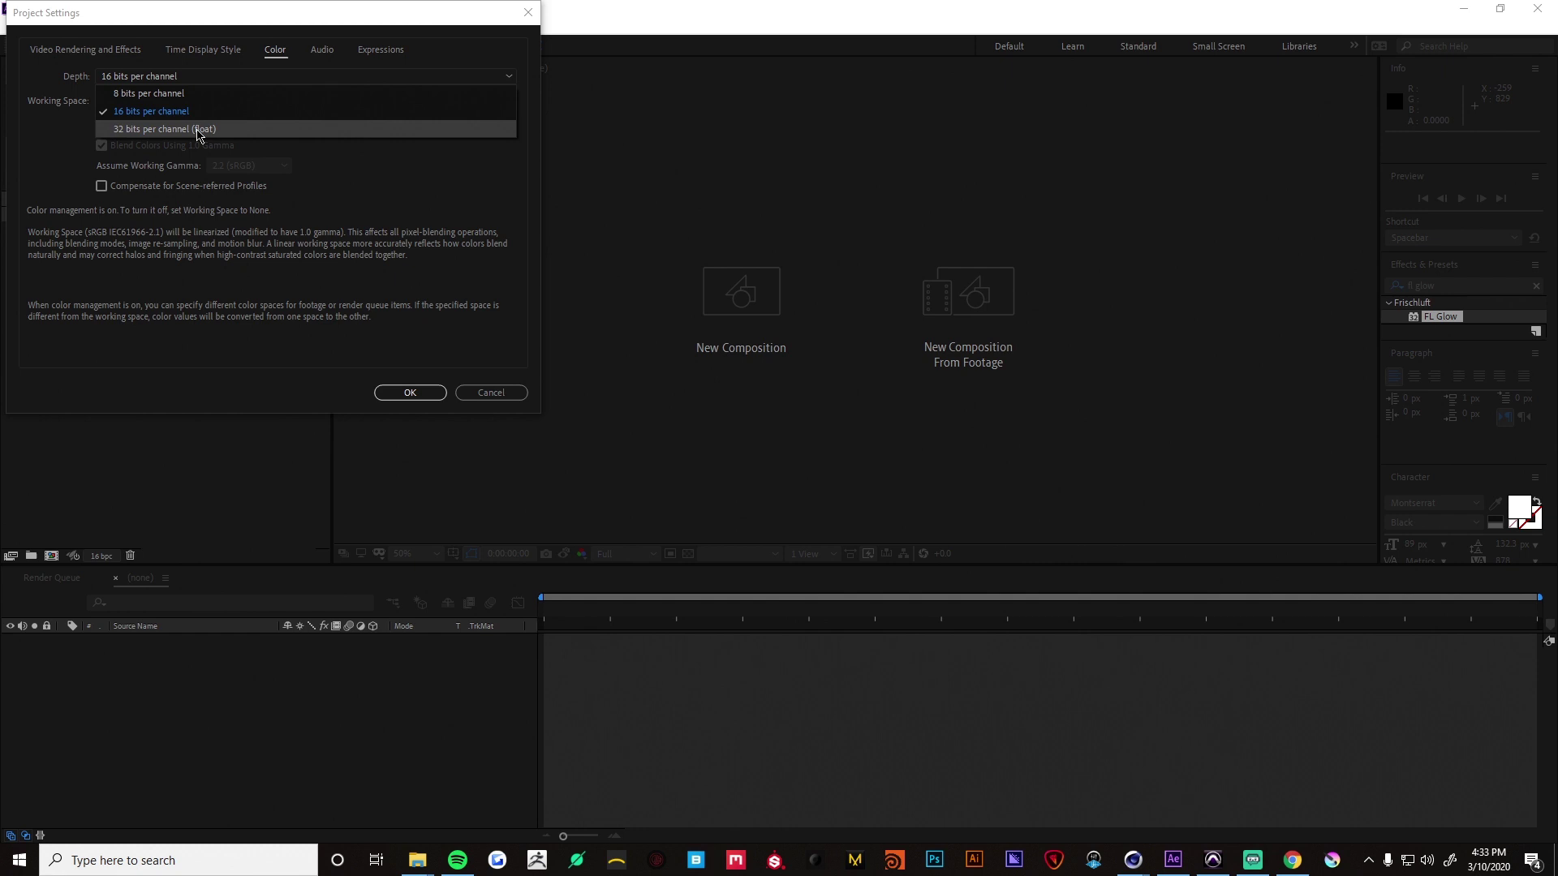
click(197, 130)
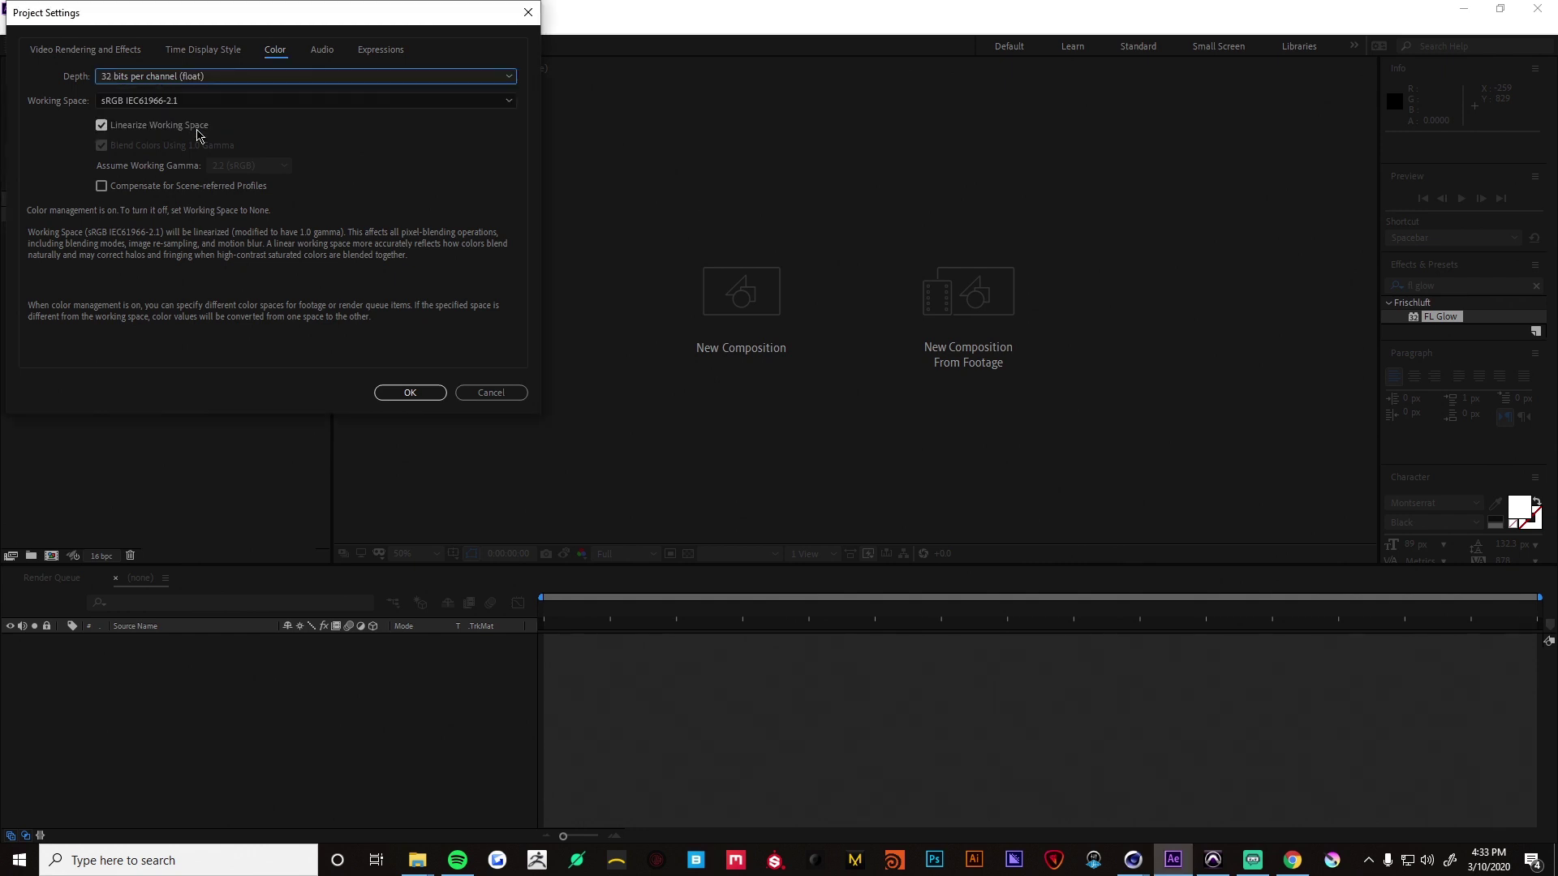
click(162, 101)
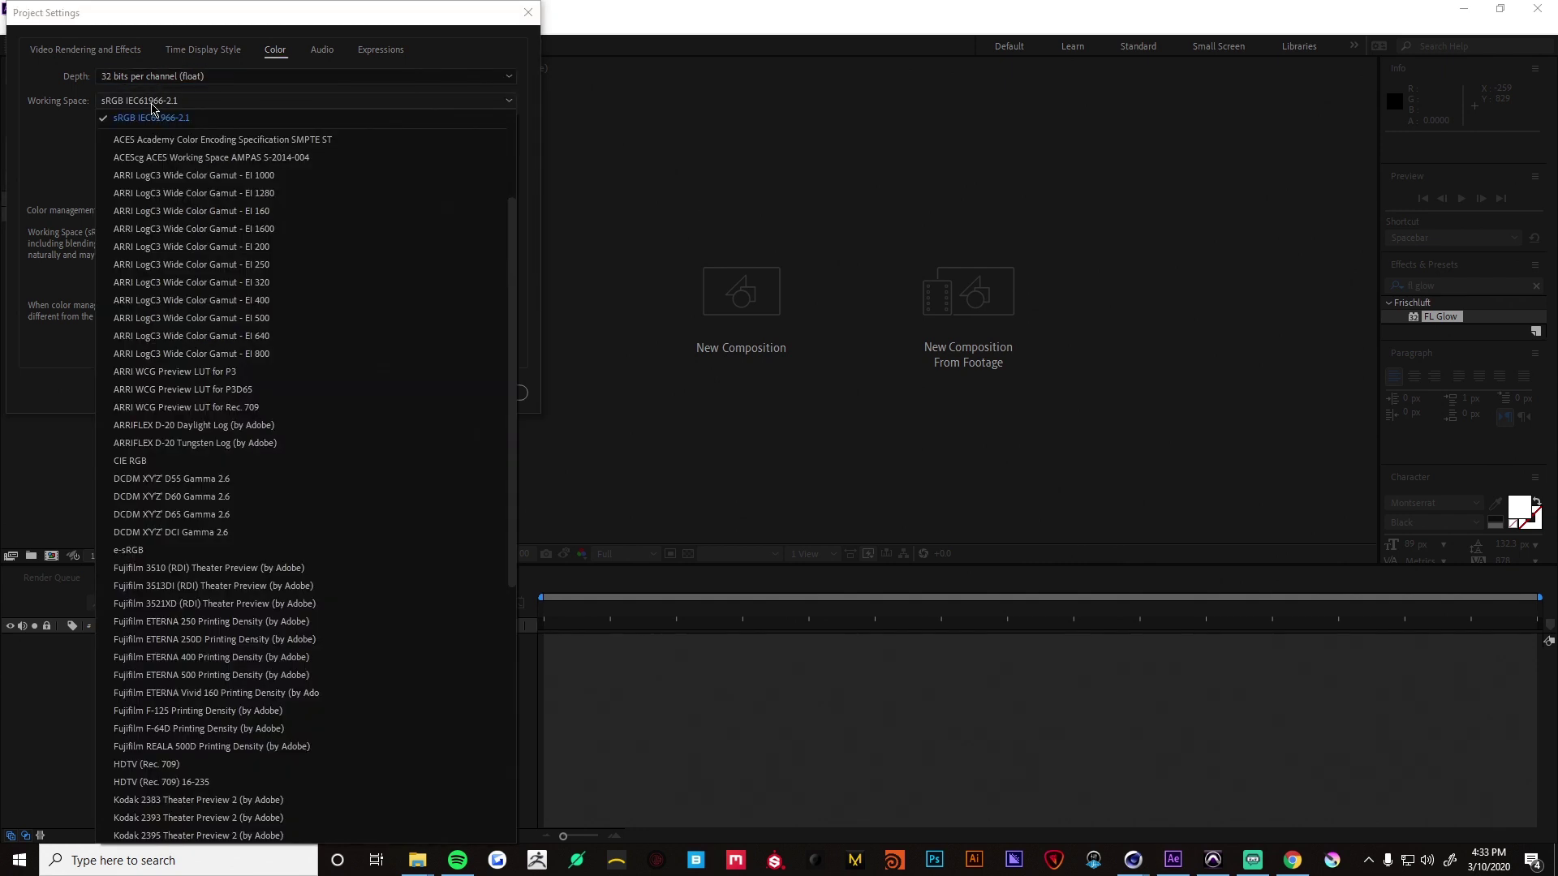
click(193, 160)
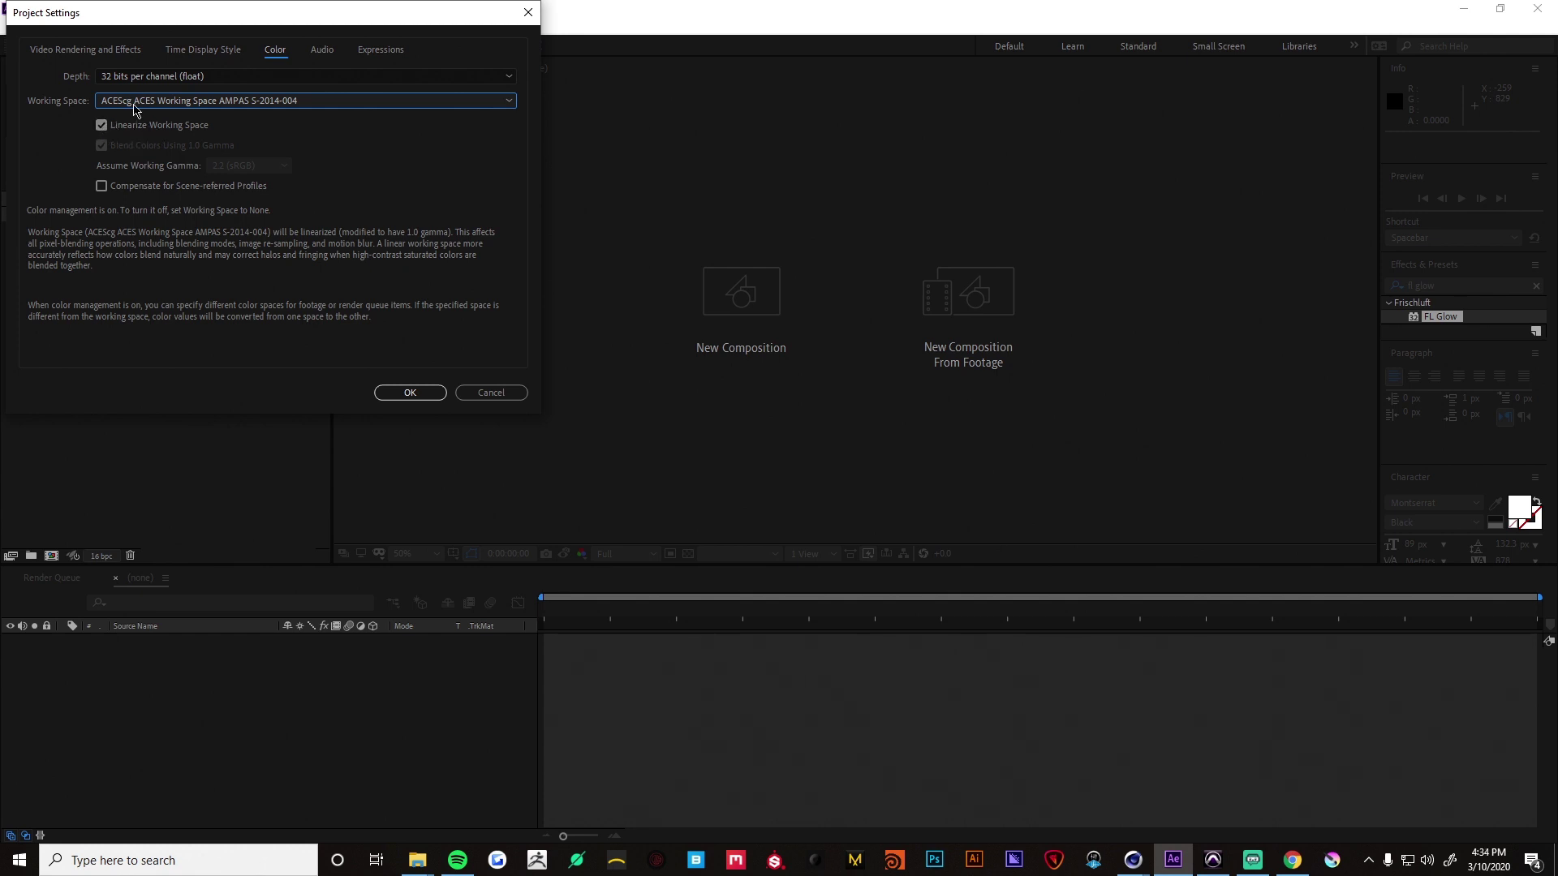
click(411, 393)
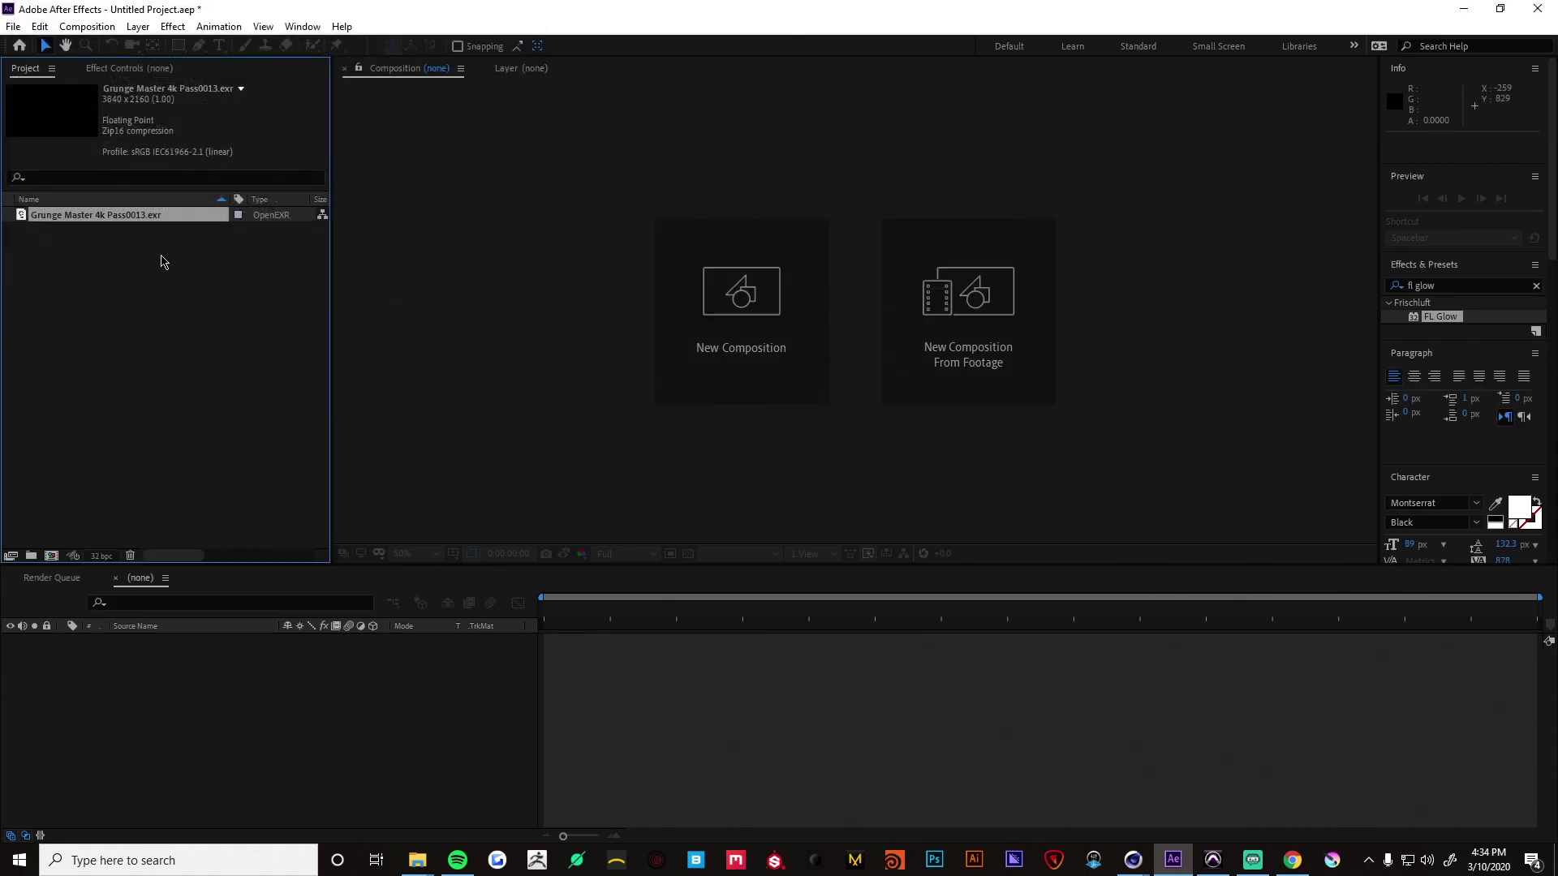
- Interpret the EXR footage with Preserve RGB enabled in its colour management
right_click(141, 216)
mouse_move(228, 333)
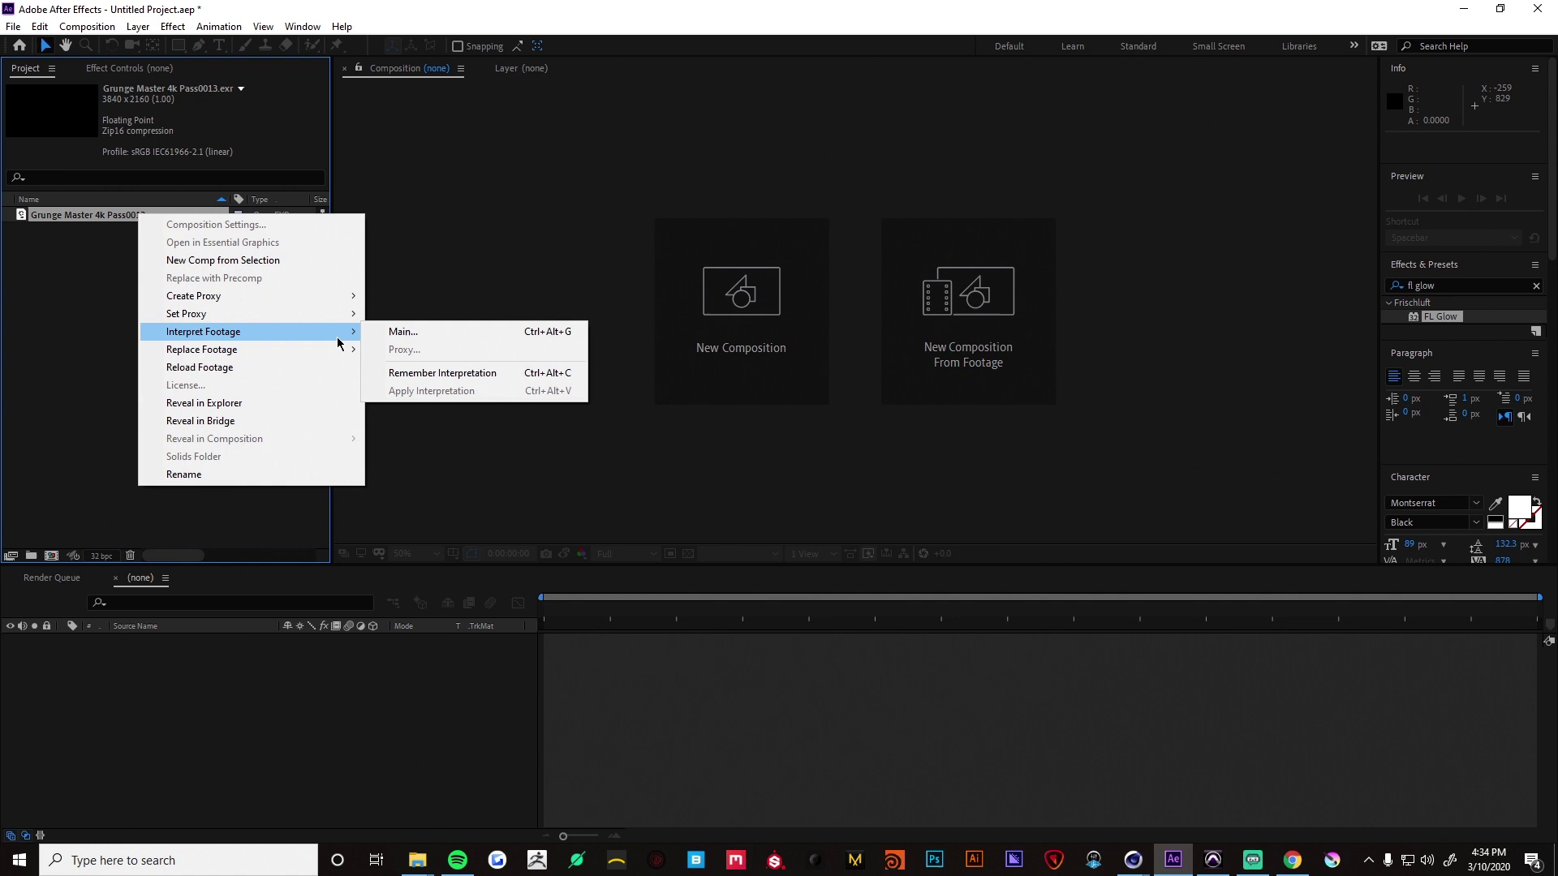
click(380, 334)
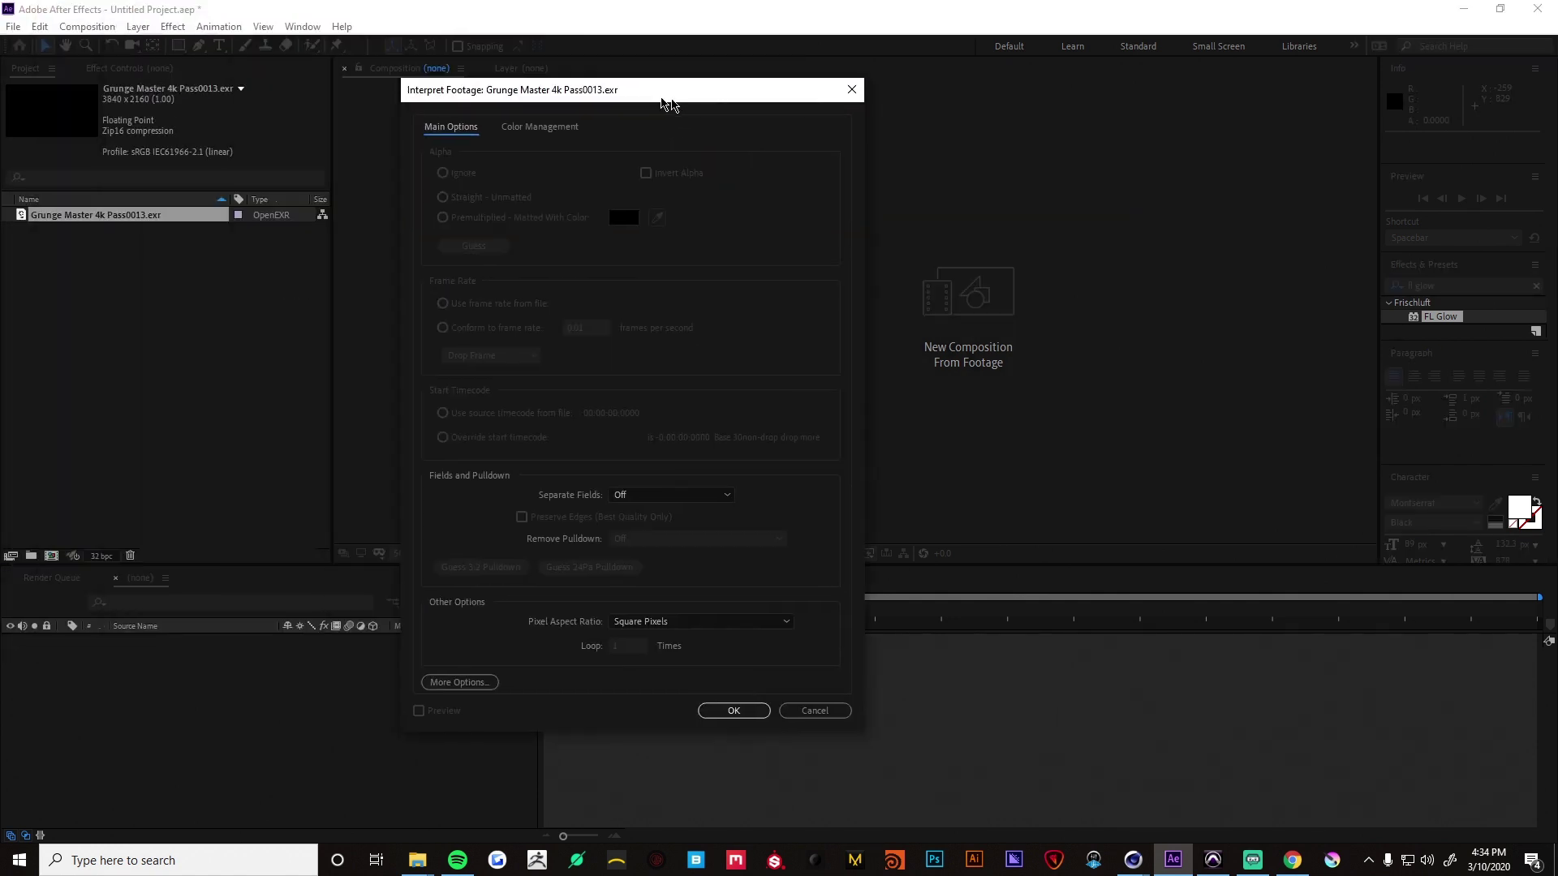
click(566, 137)
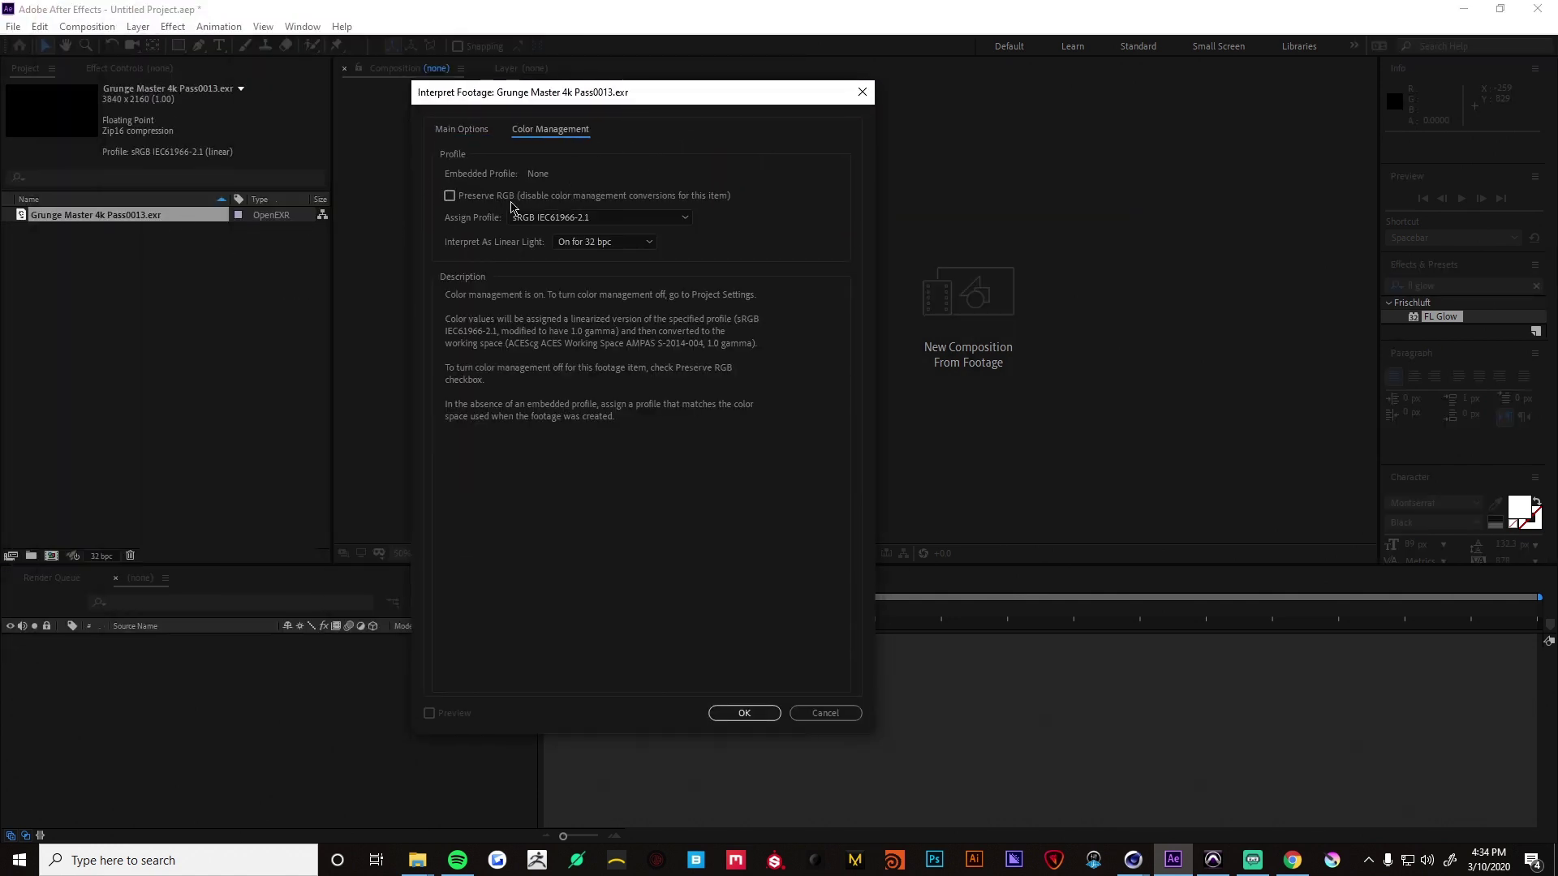
click(451, 196)
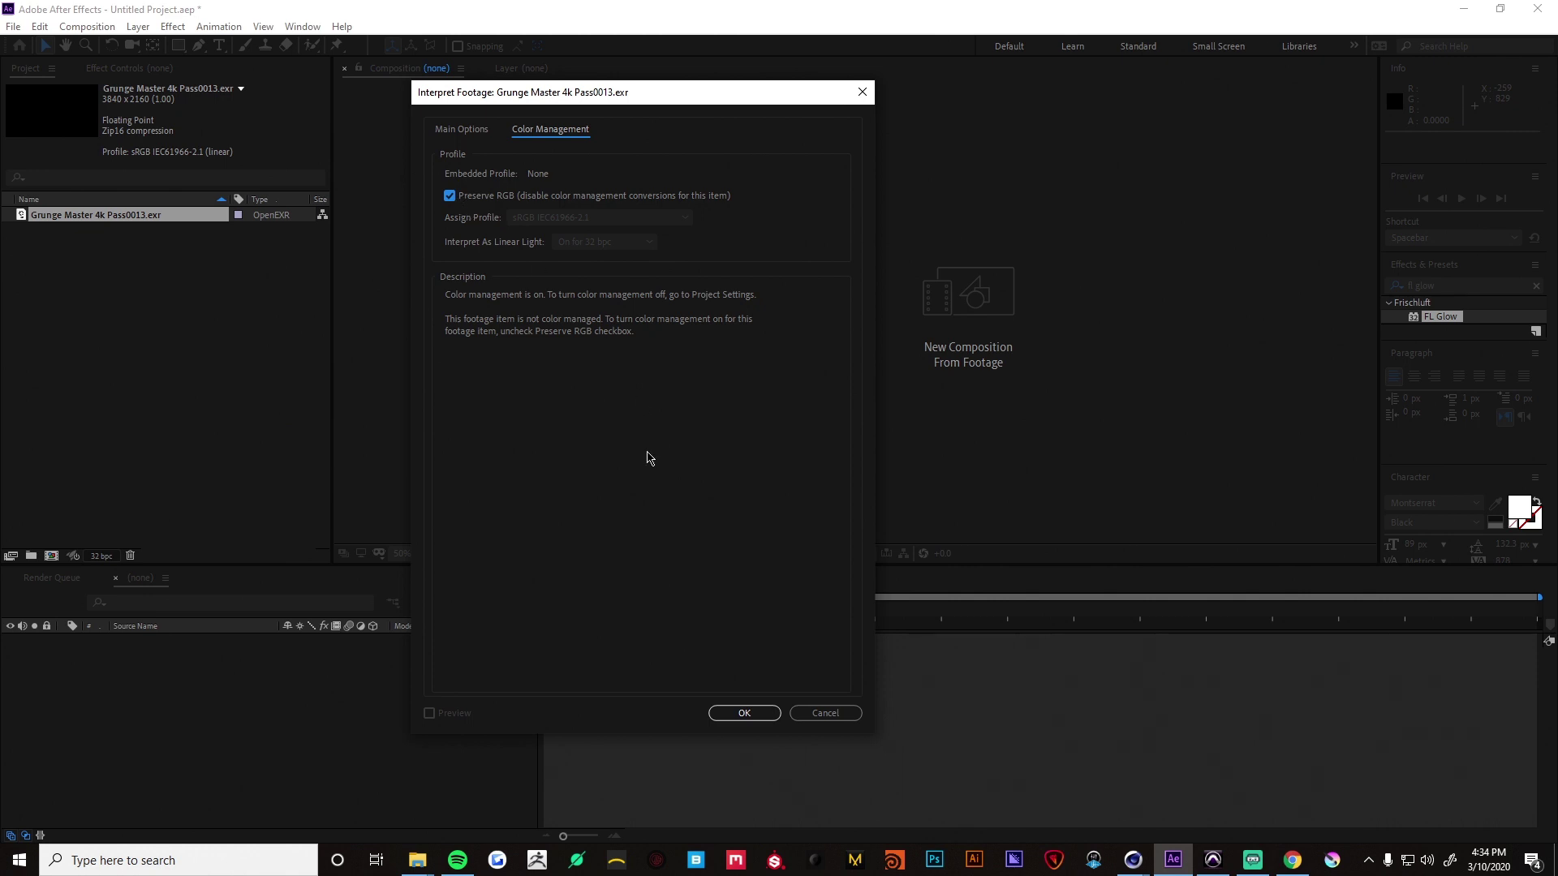
click(744, 713)
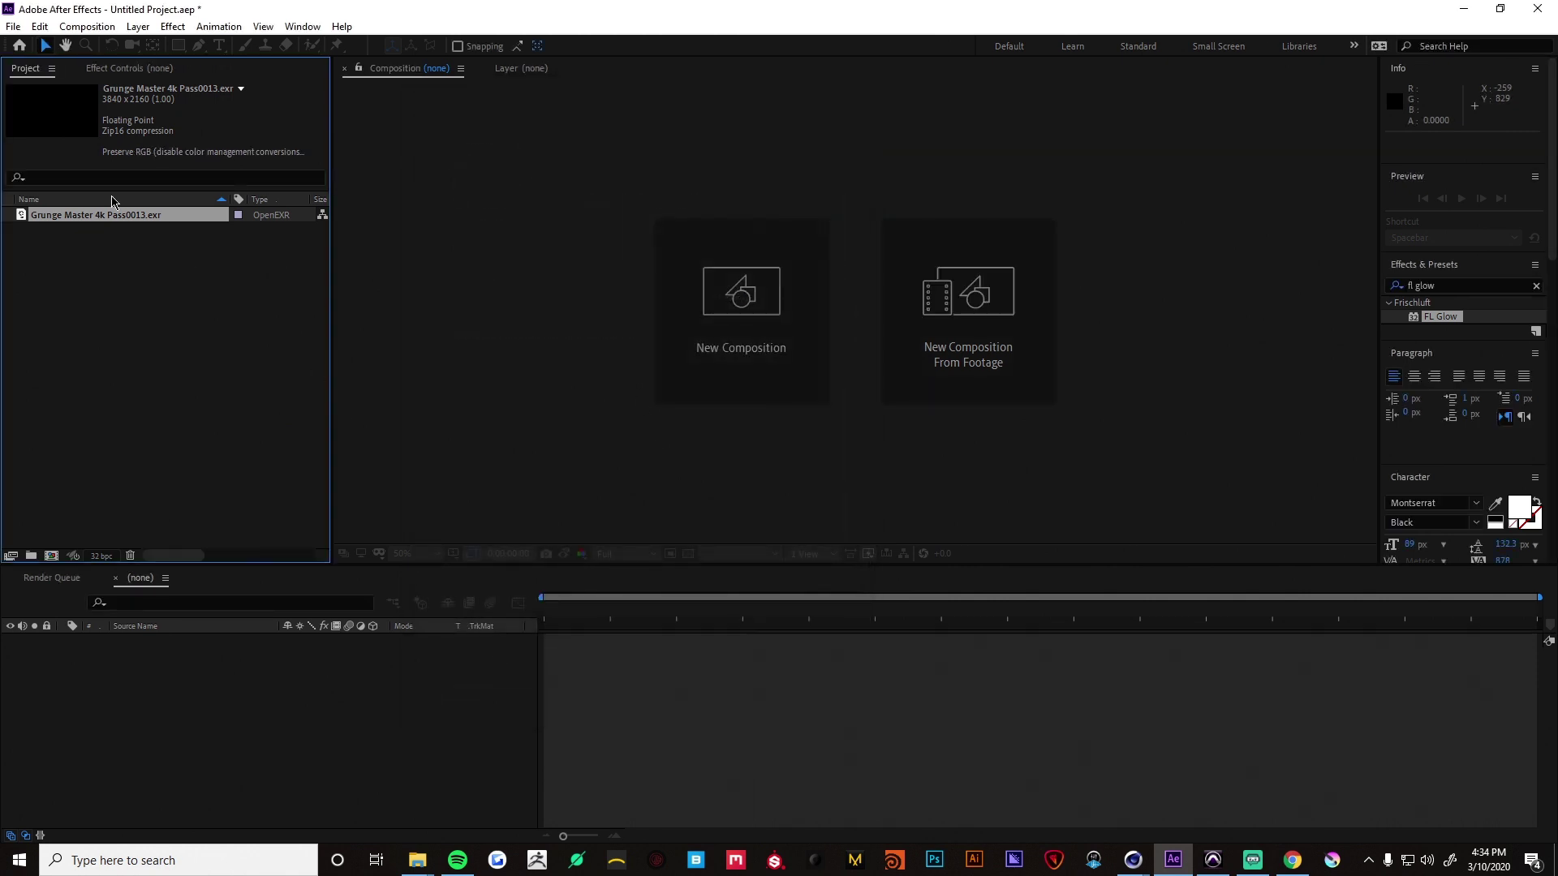
- Create a new composition from the Grunge Master 4k Pass0013.exr footage
click(114, 243)
click(106, 218)
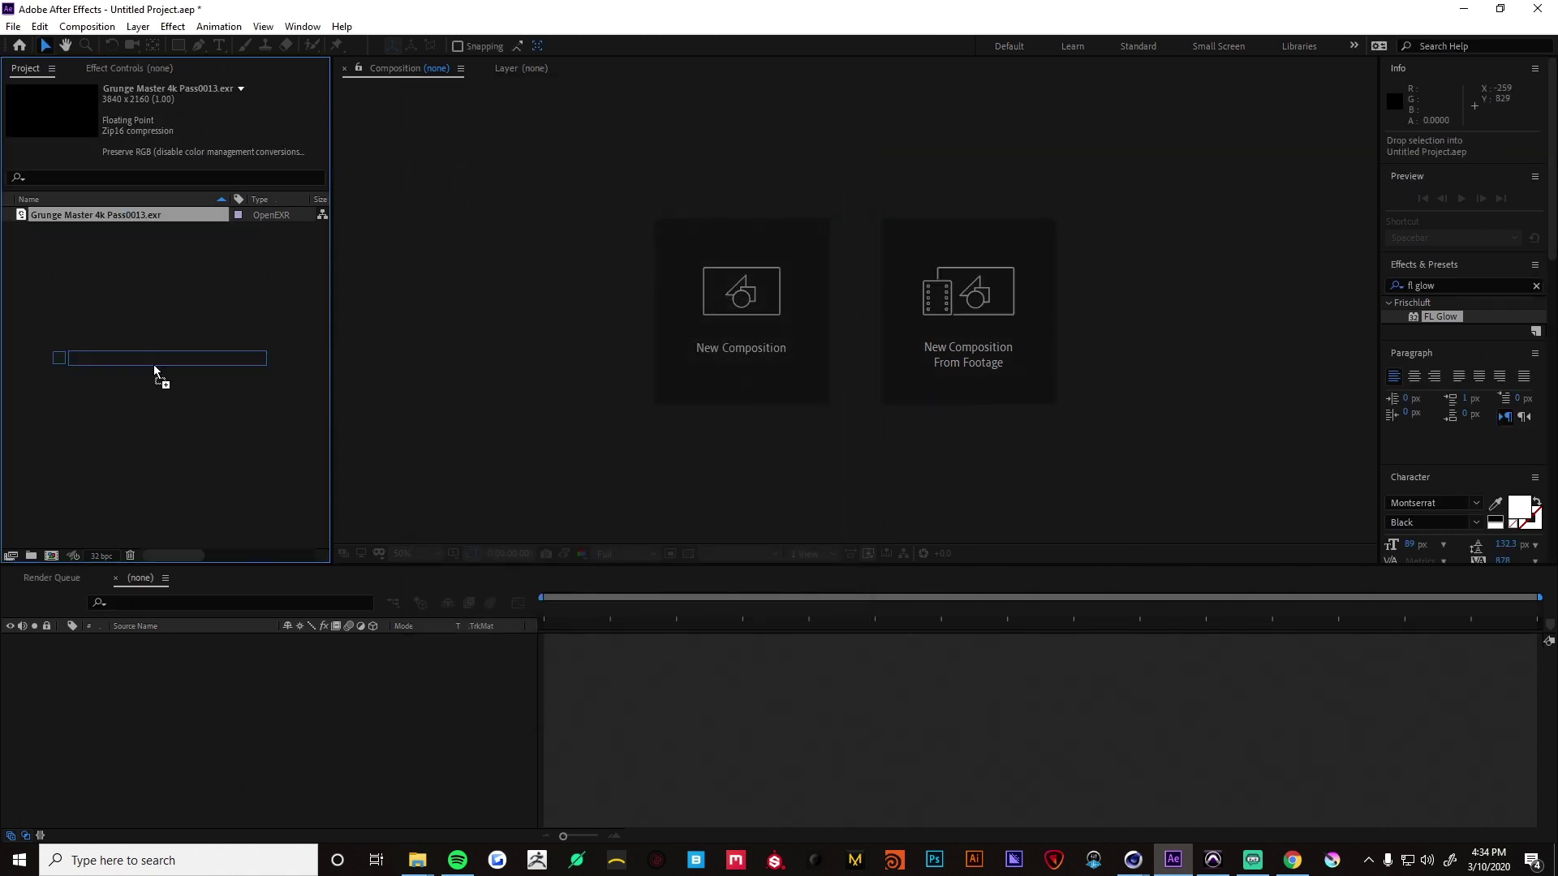
click(47, 555)
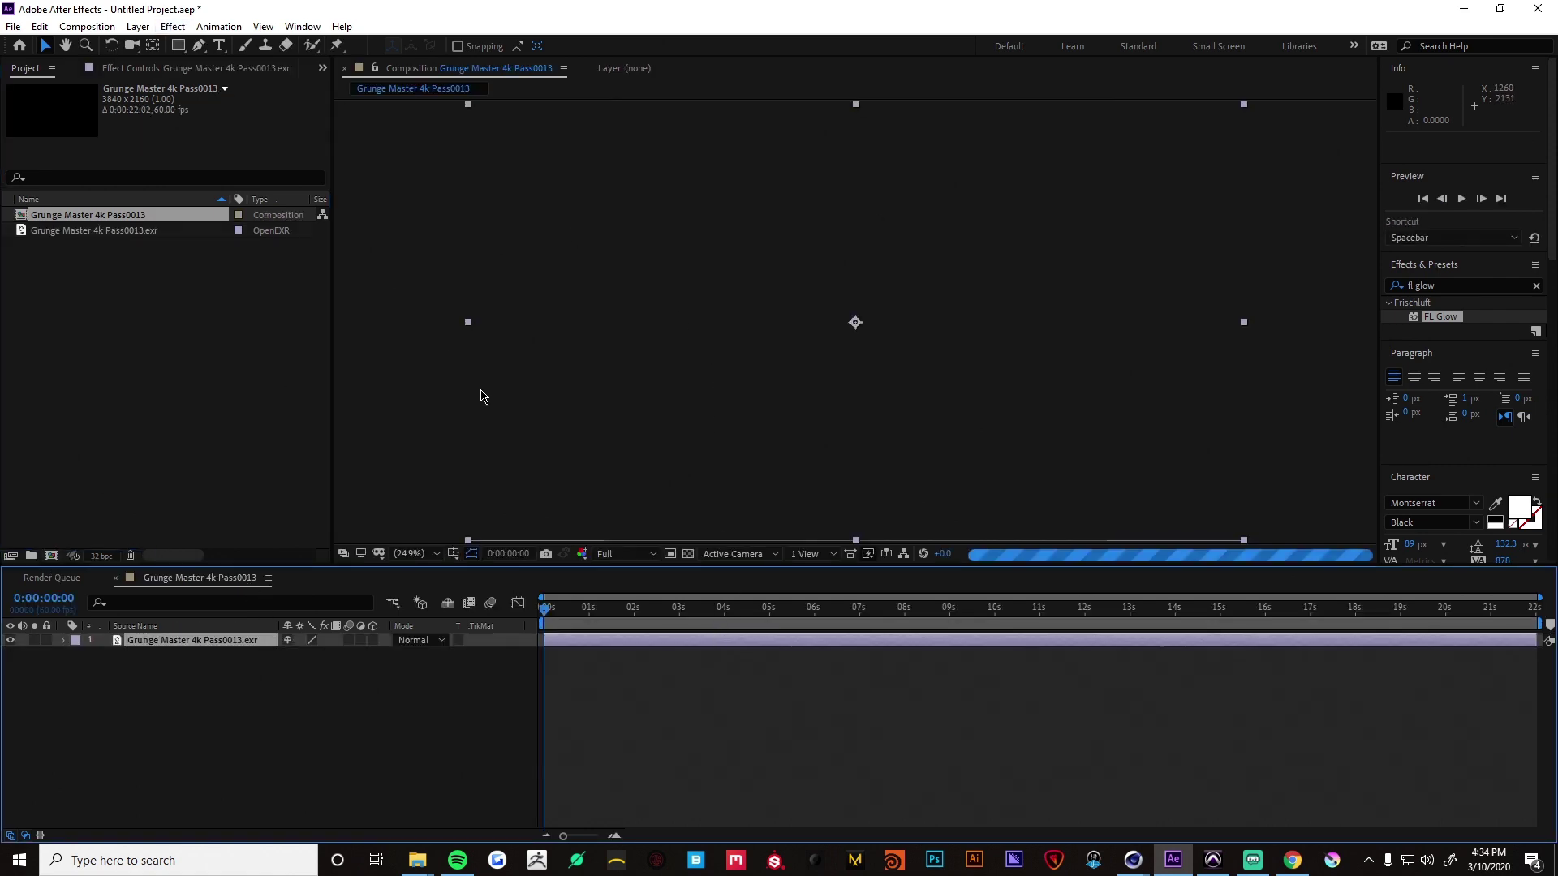
click(174, 27)
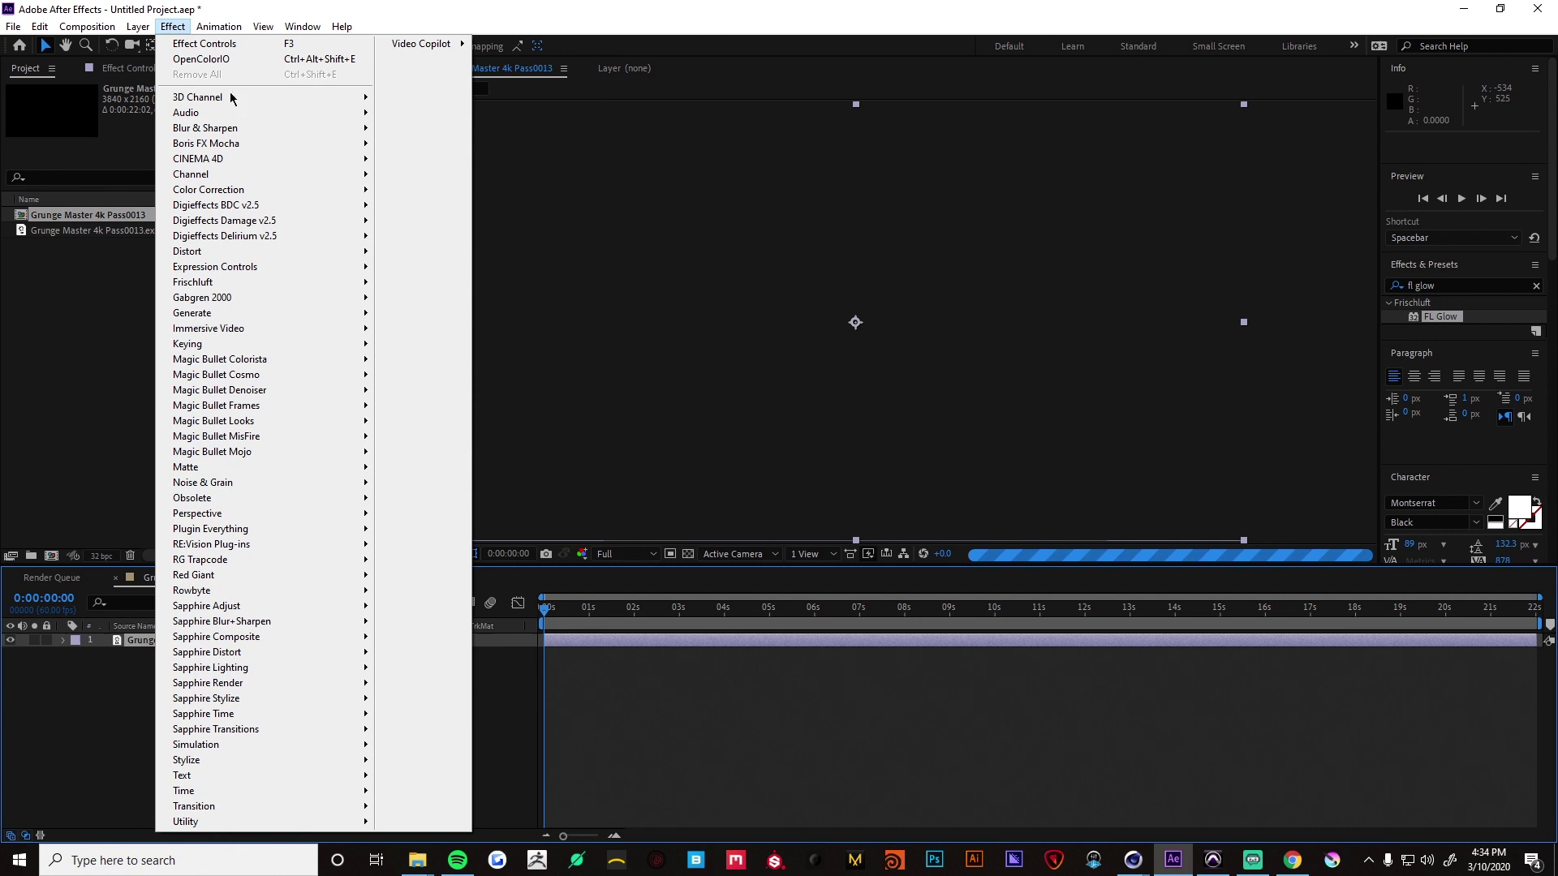
- Apply 3D Channel > EXtractoR to the EXR layer and extract the Diffuse direct pass
mouse_move(331, 99)
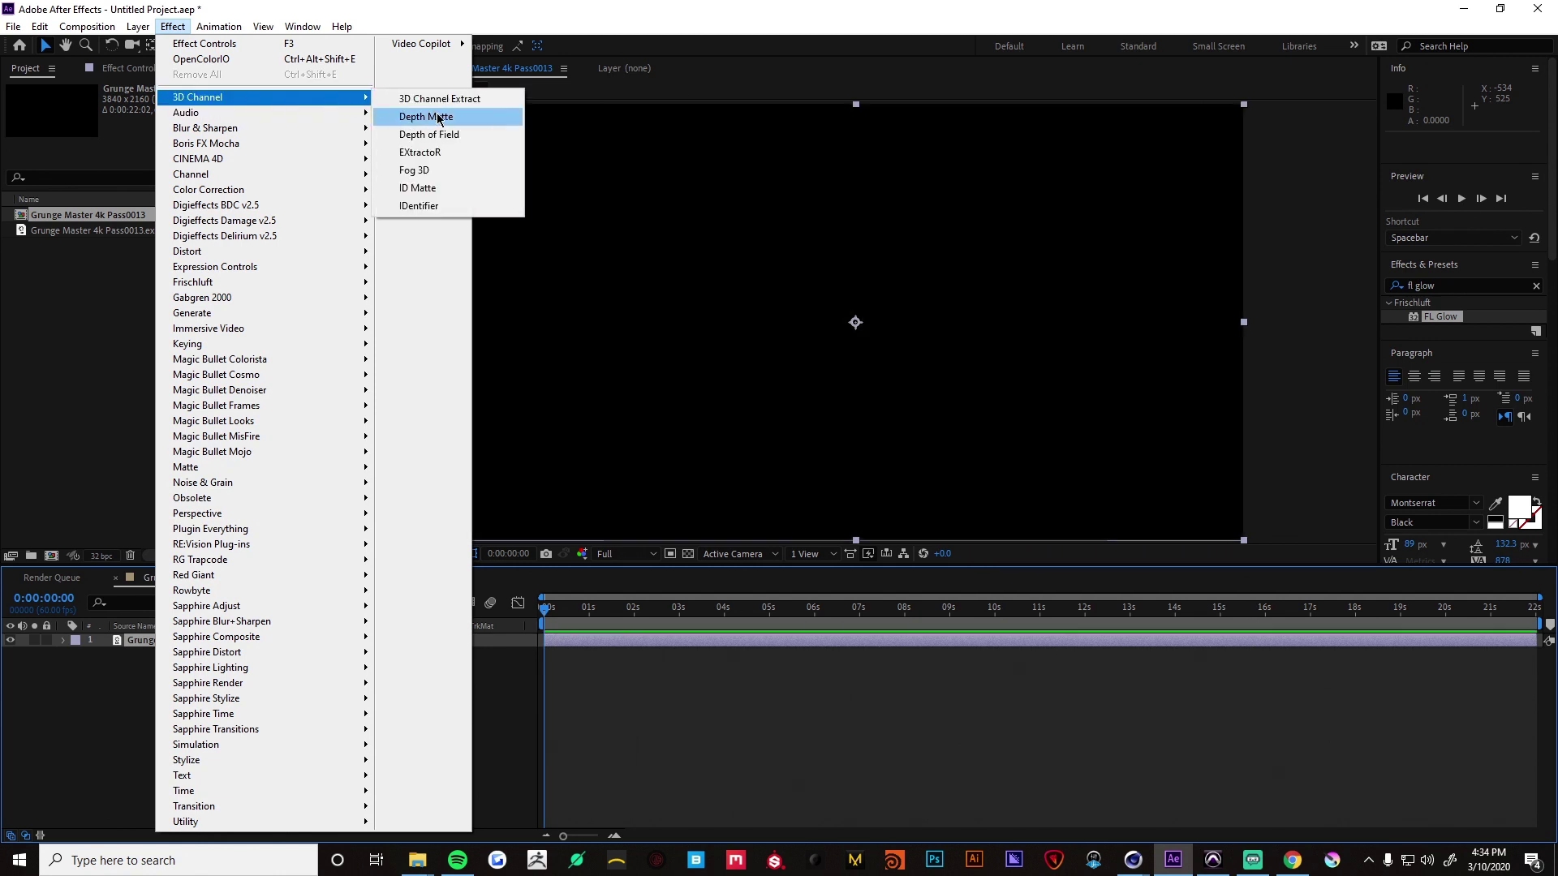
click(435, 151)
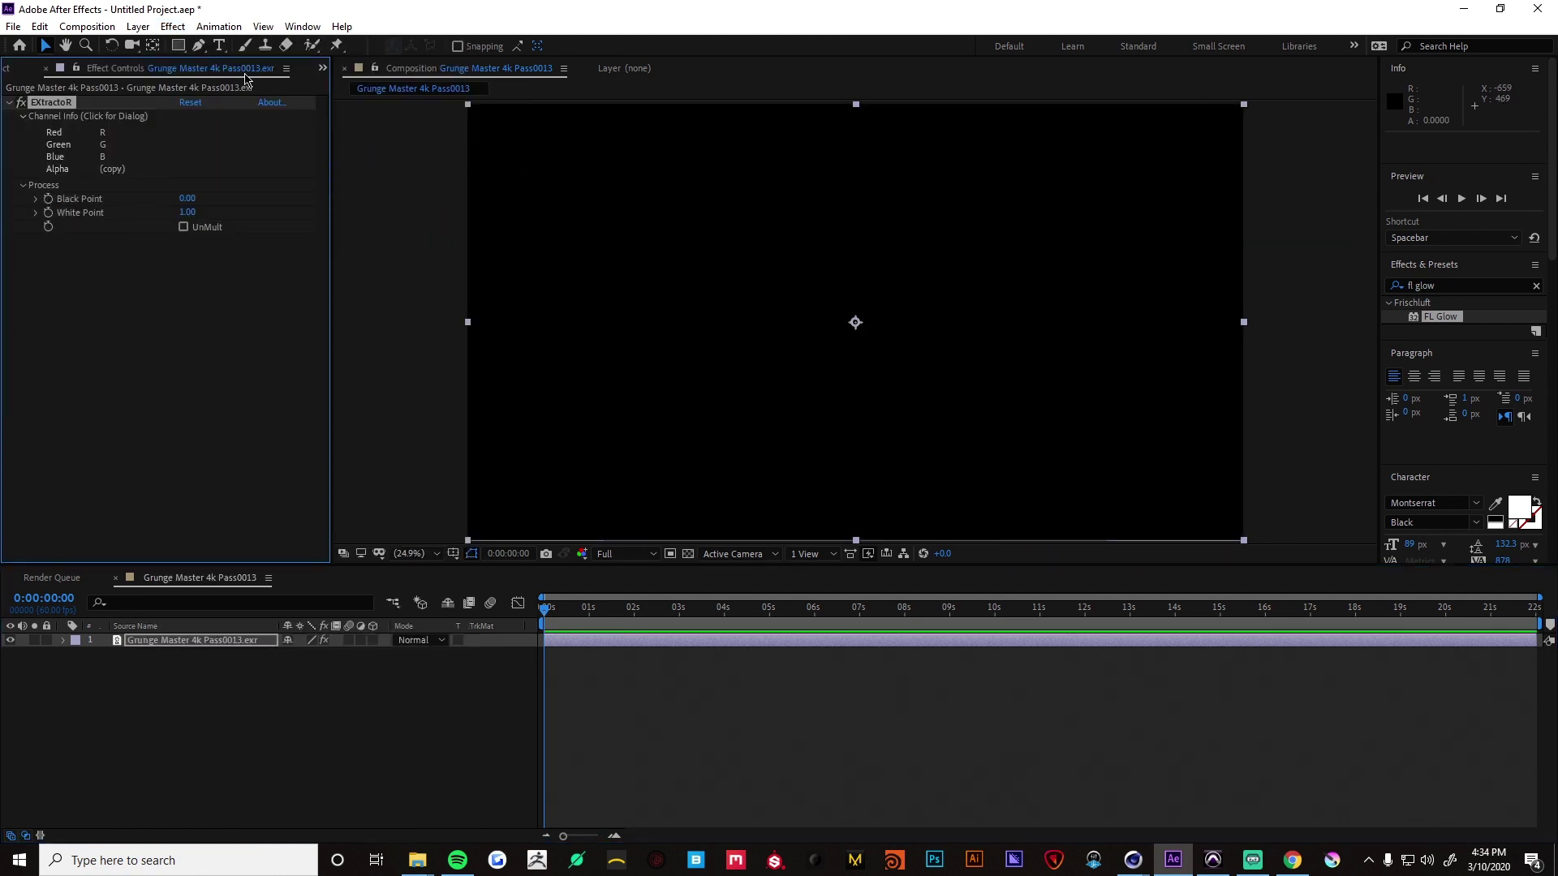
click(82, 150)
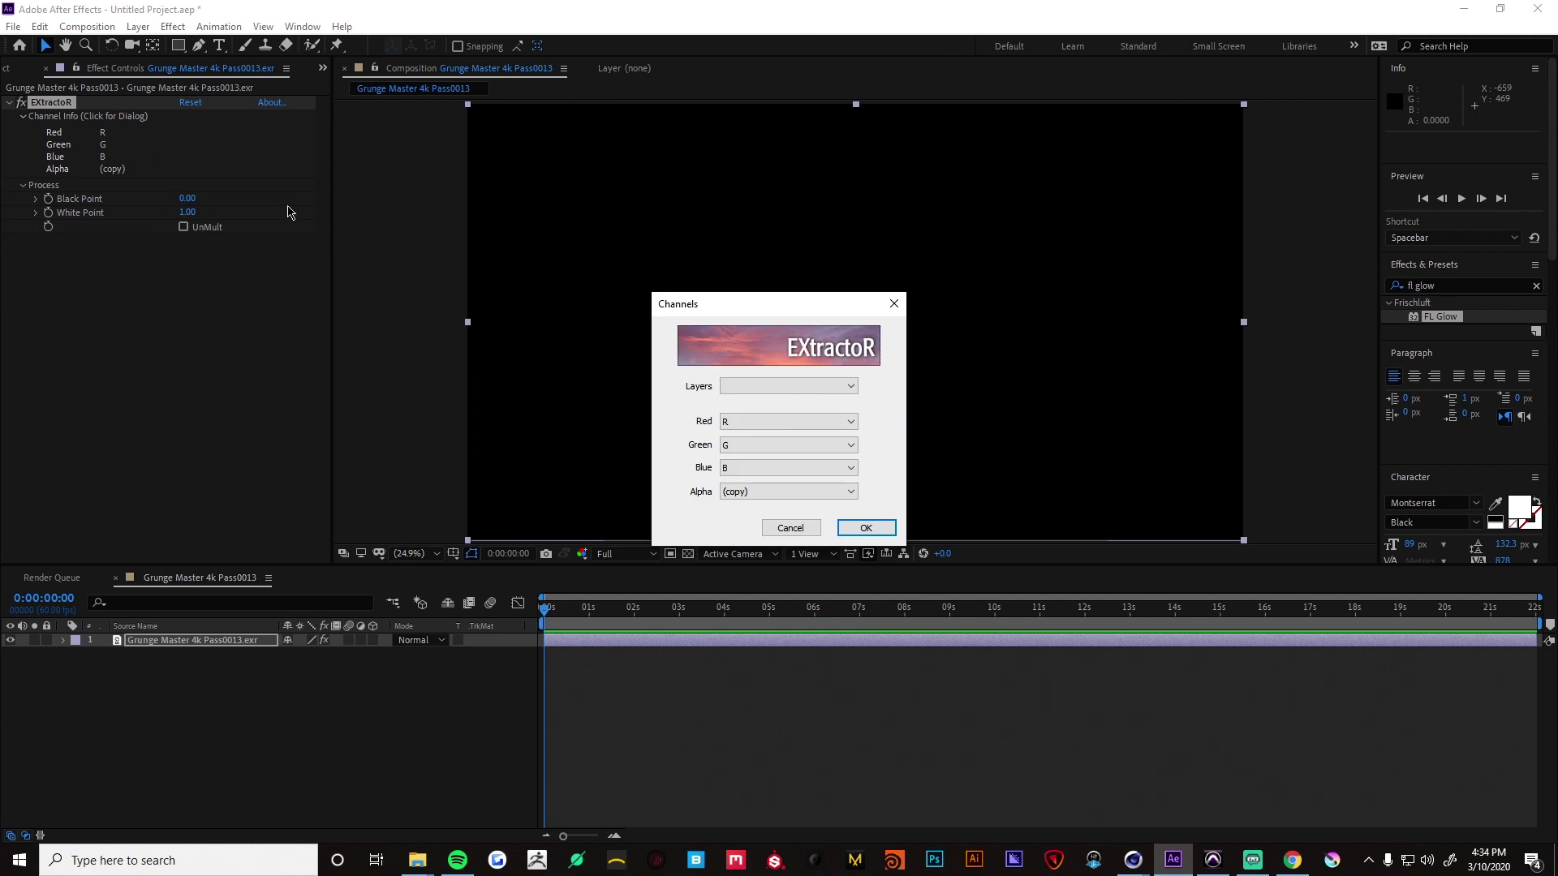
click(741, 387)
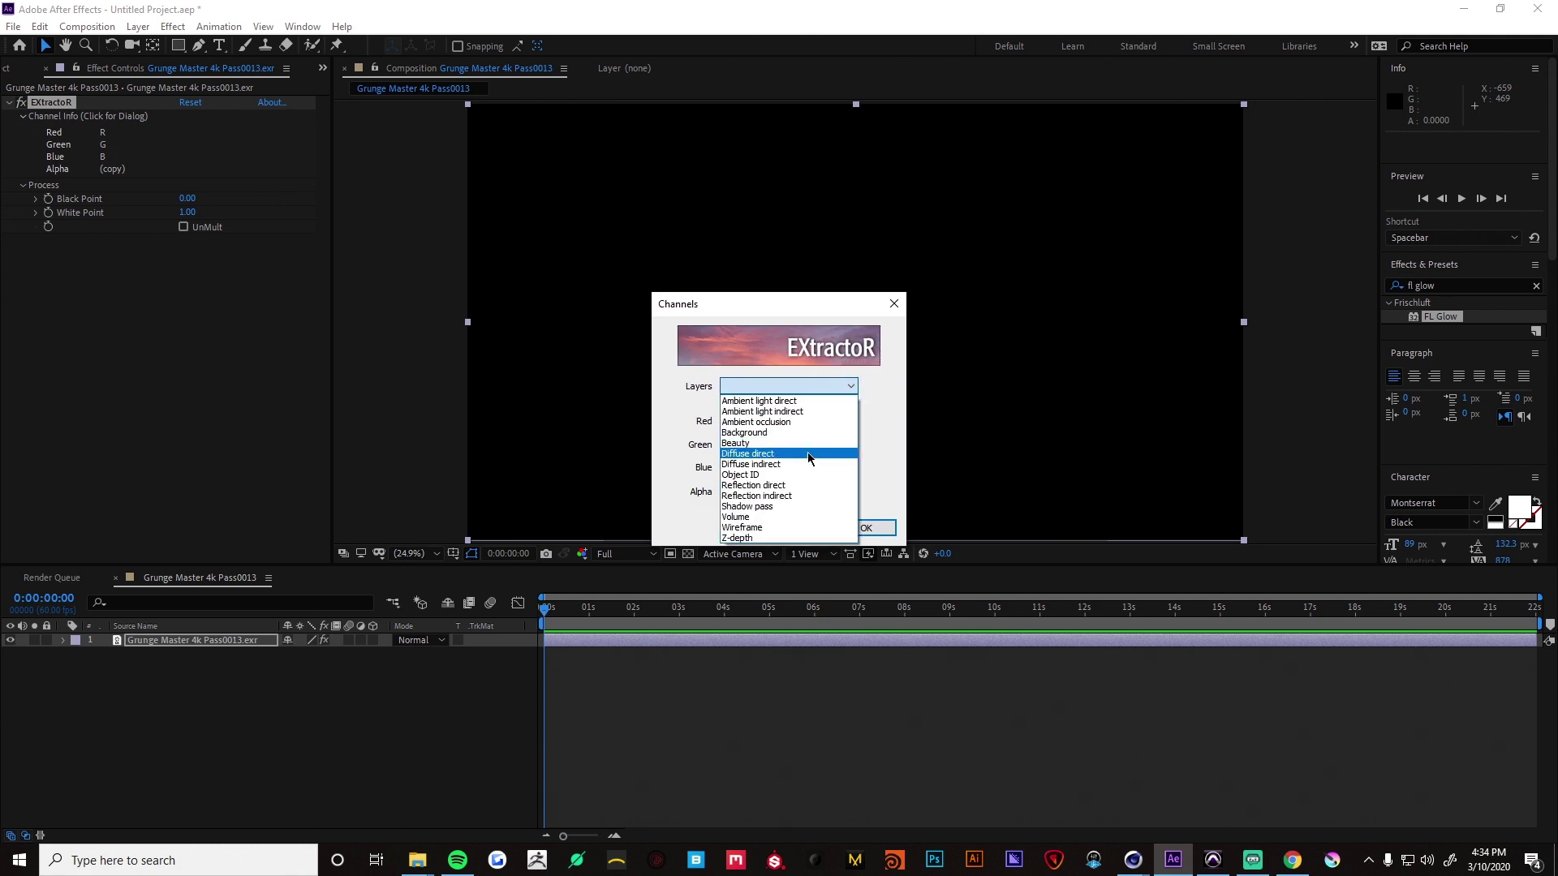
click(767, 455)
click(866, 527)
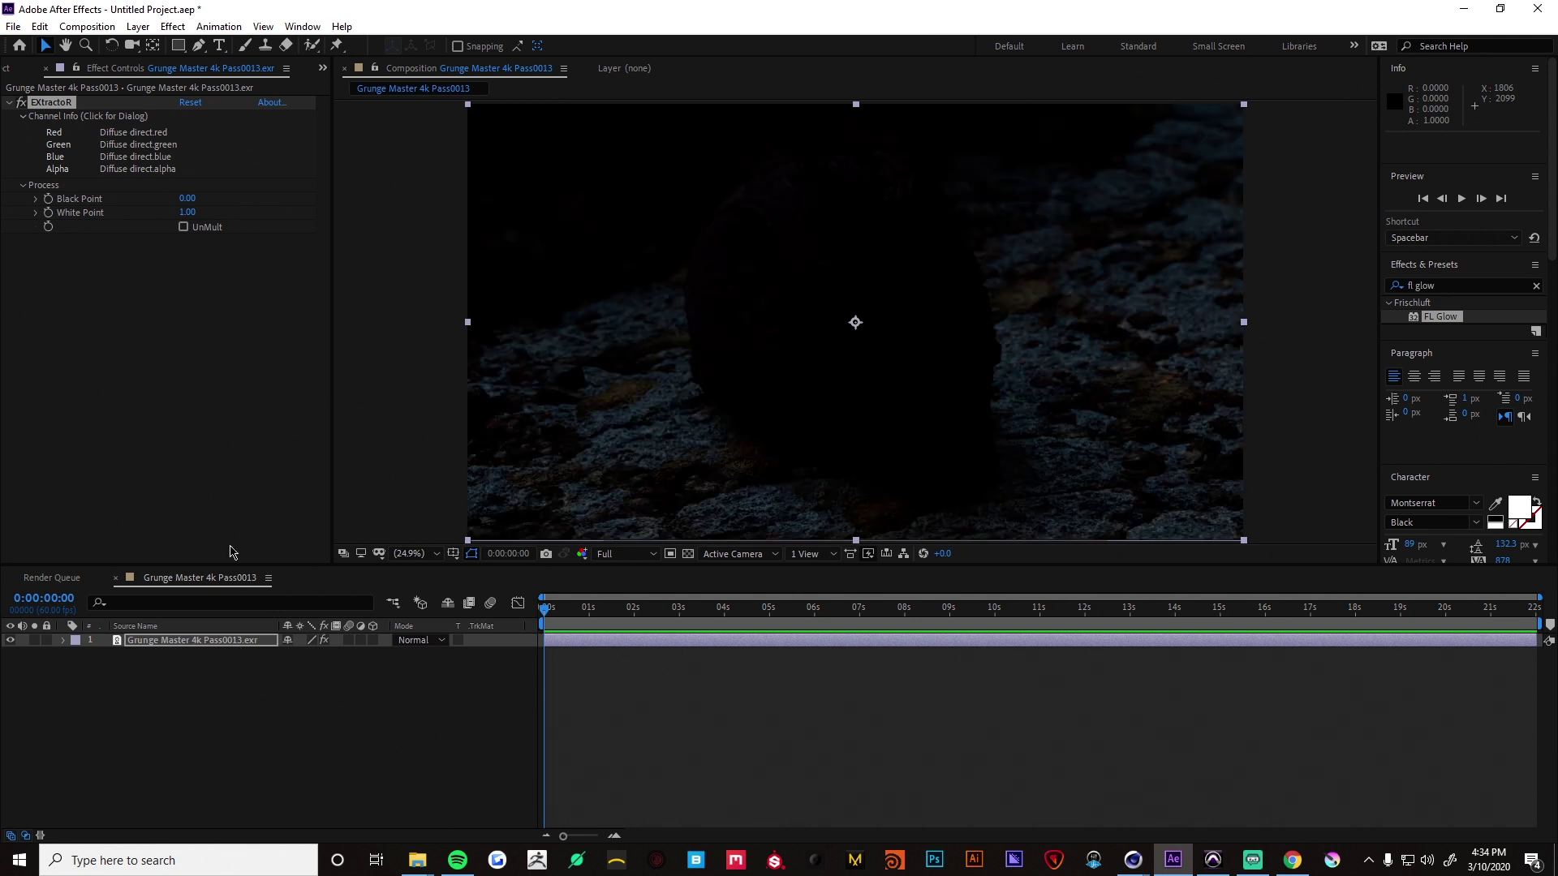
- Duplicate the EXR layer and set the copy to extract Diffuse indirect
click(224, 646)
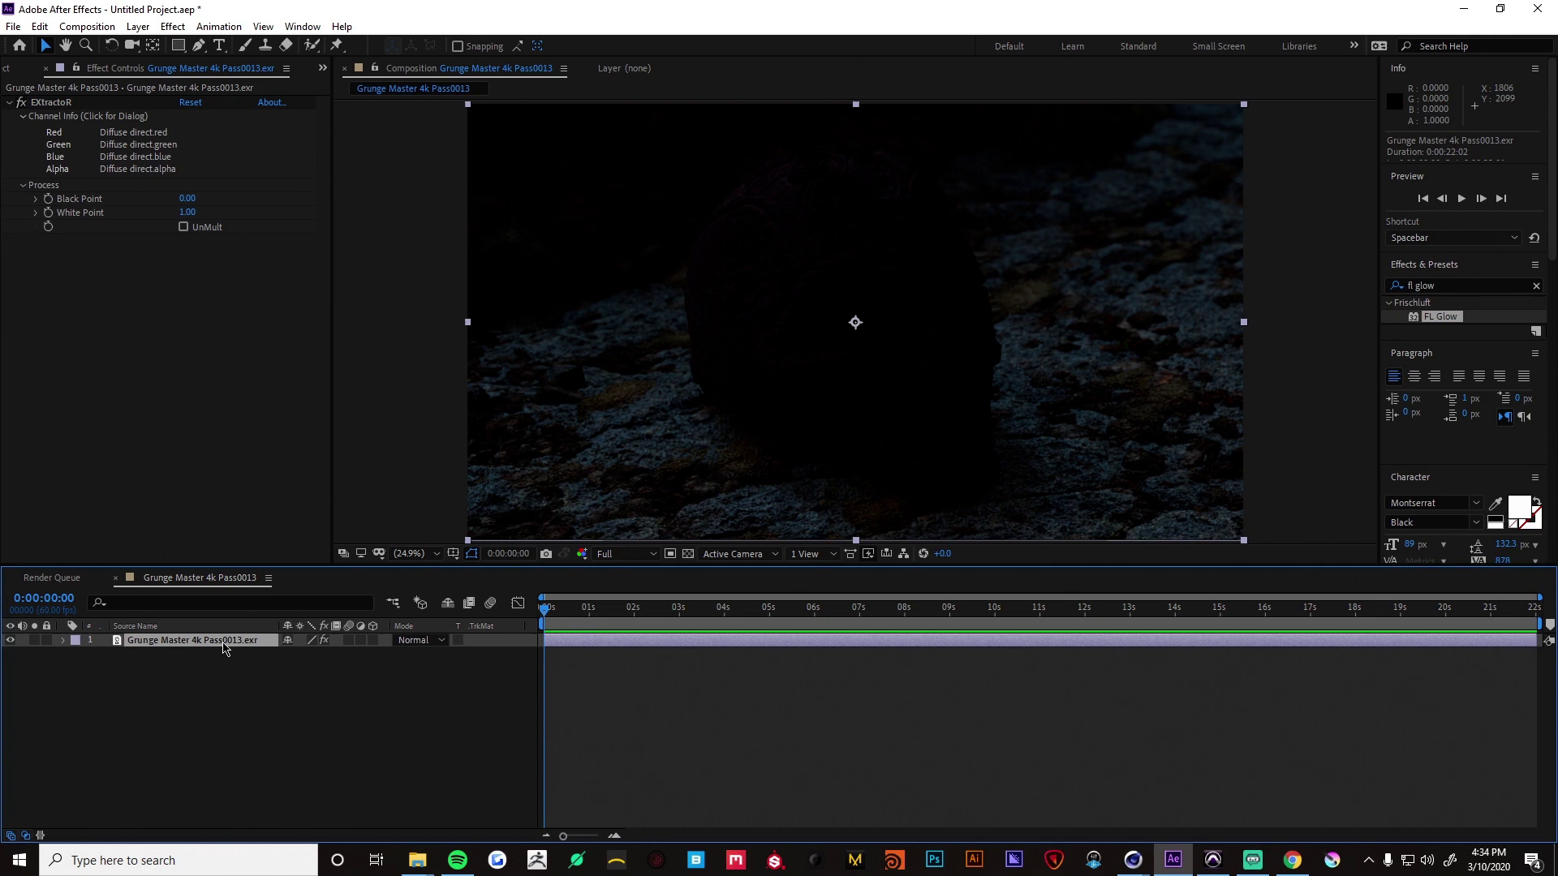
key(ctrl+d)
click(151, 120)
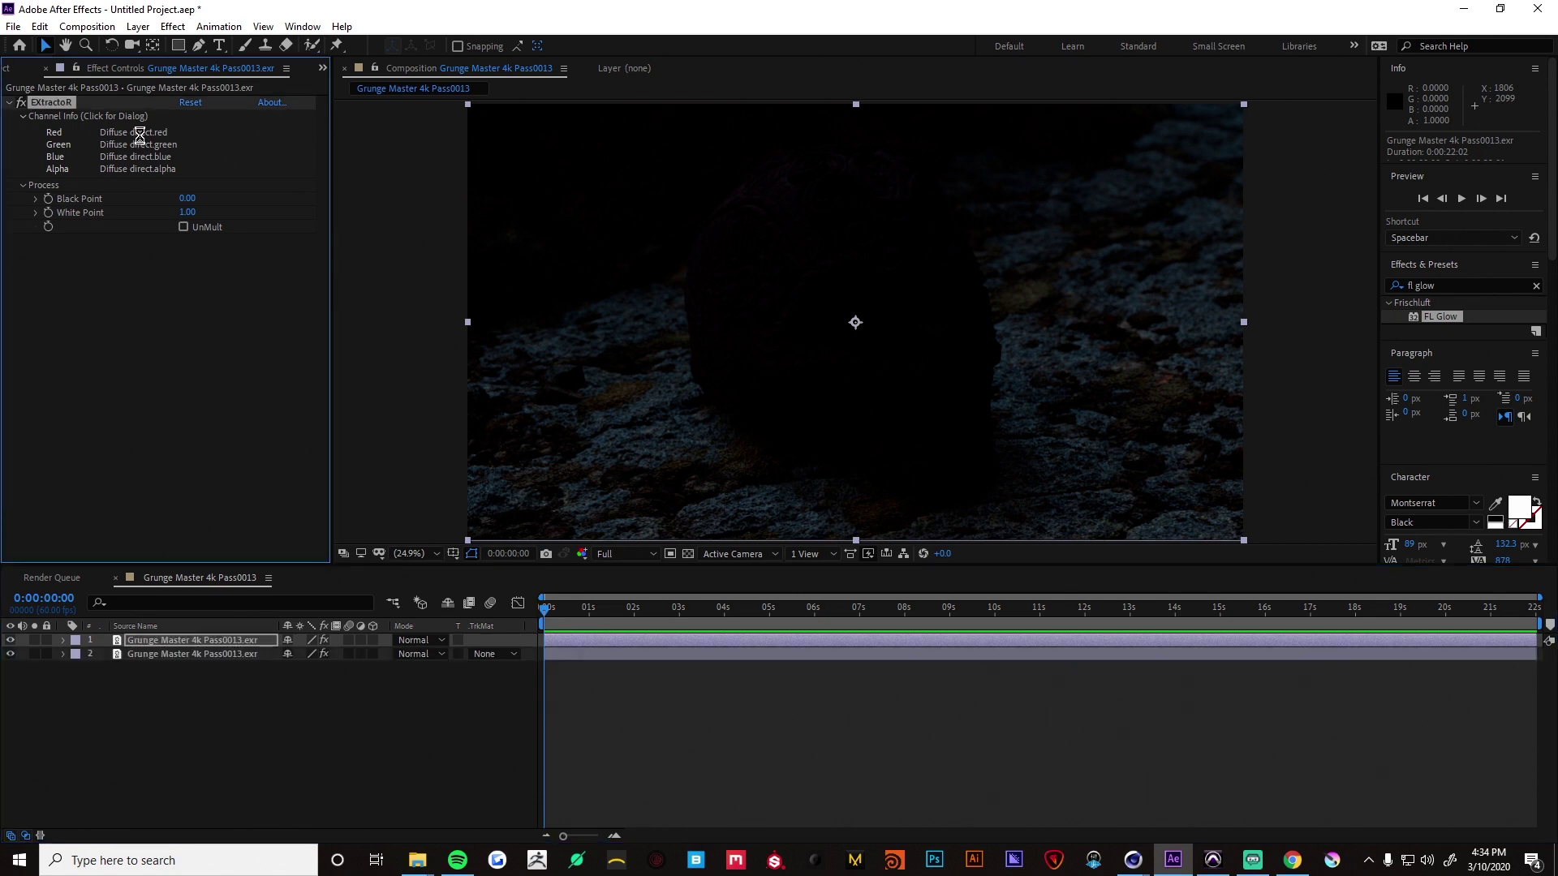
click(834, 386)
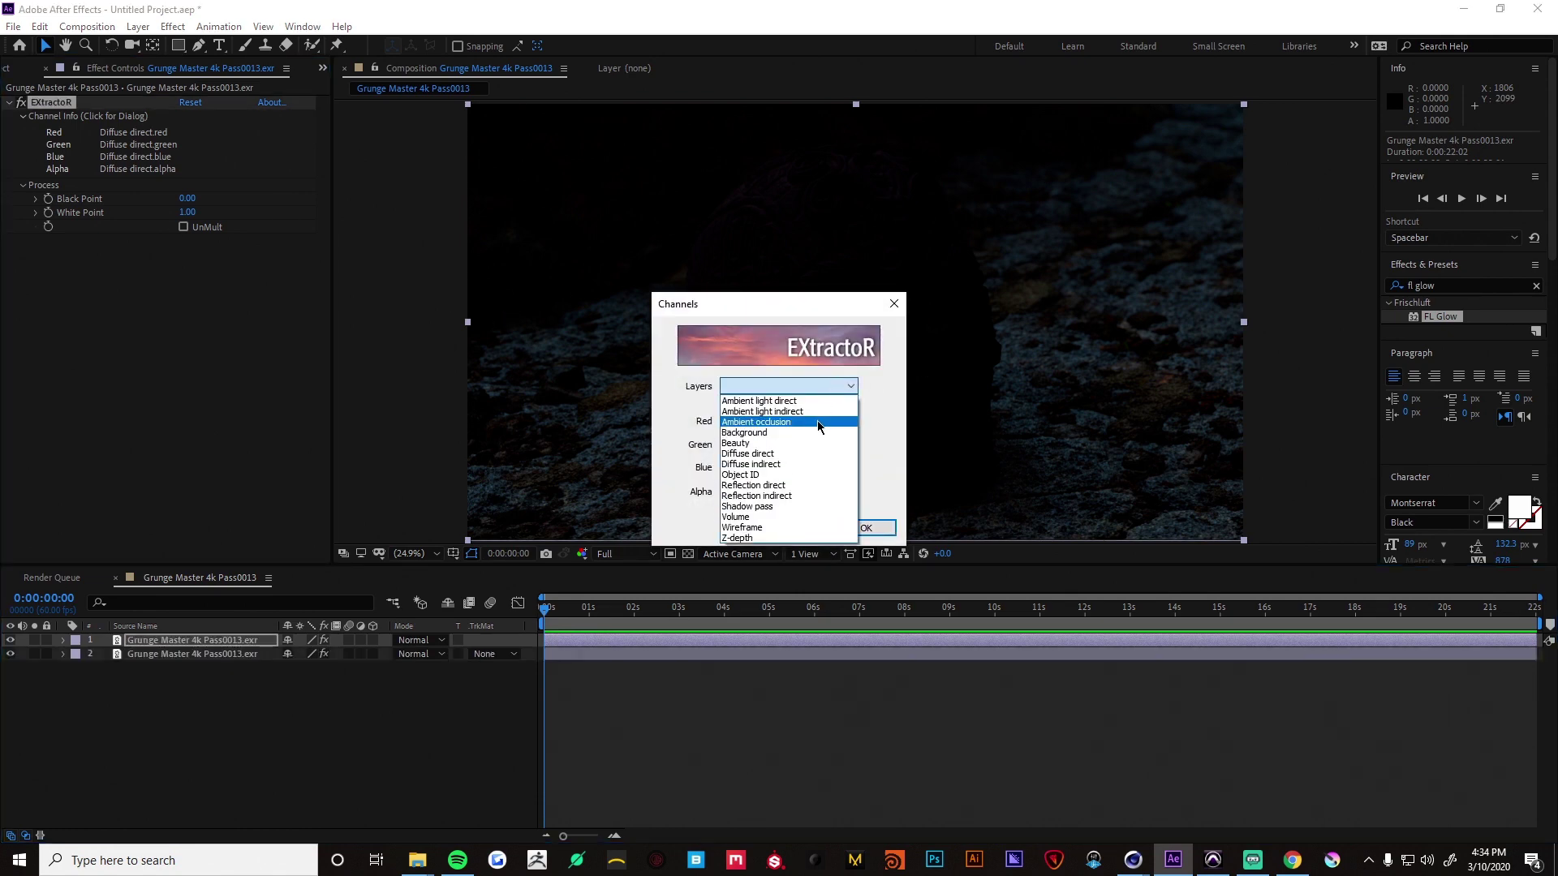
click(816, 464)
click(862, 528)
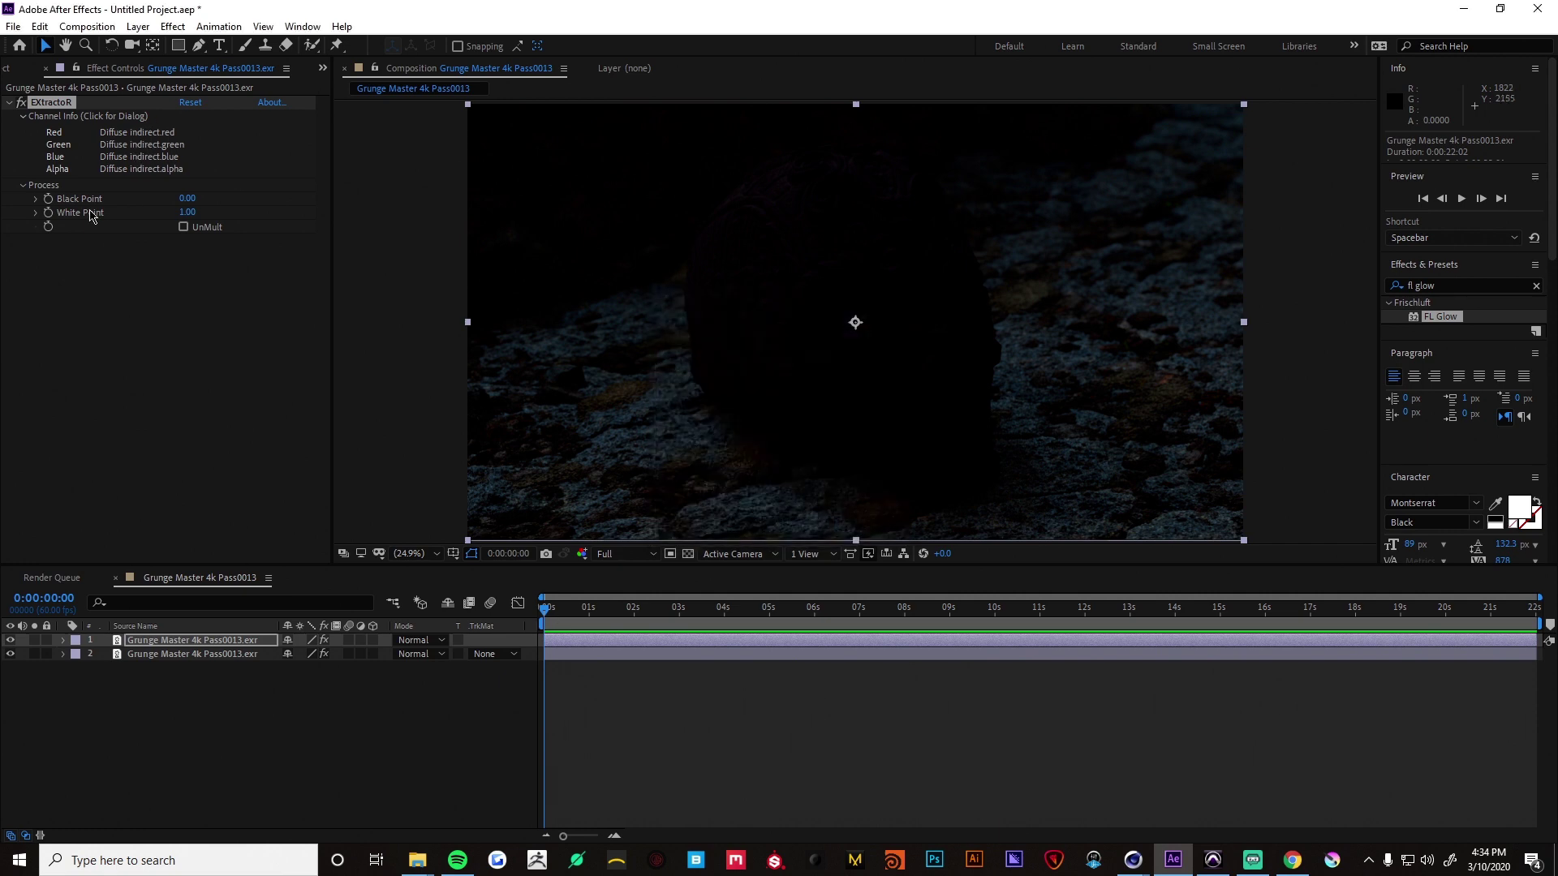
- Duplicate the top layer again and set it to extract Reflection direct
click(217, 673)
click(228, 642)
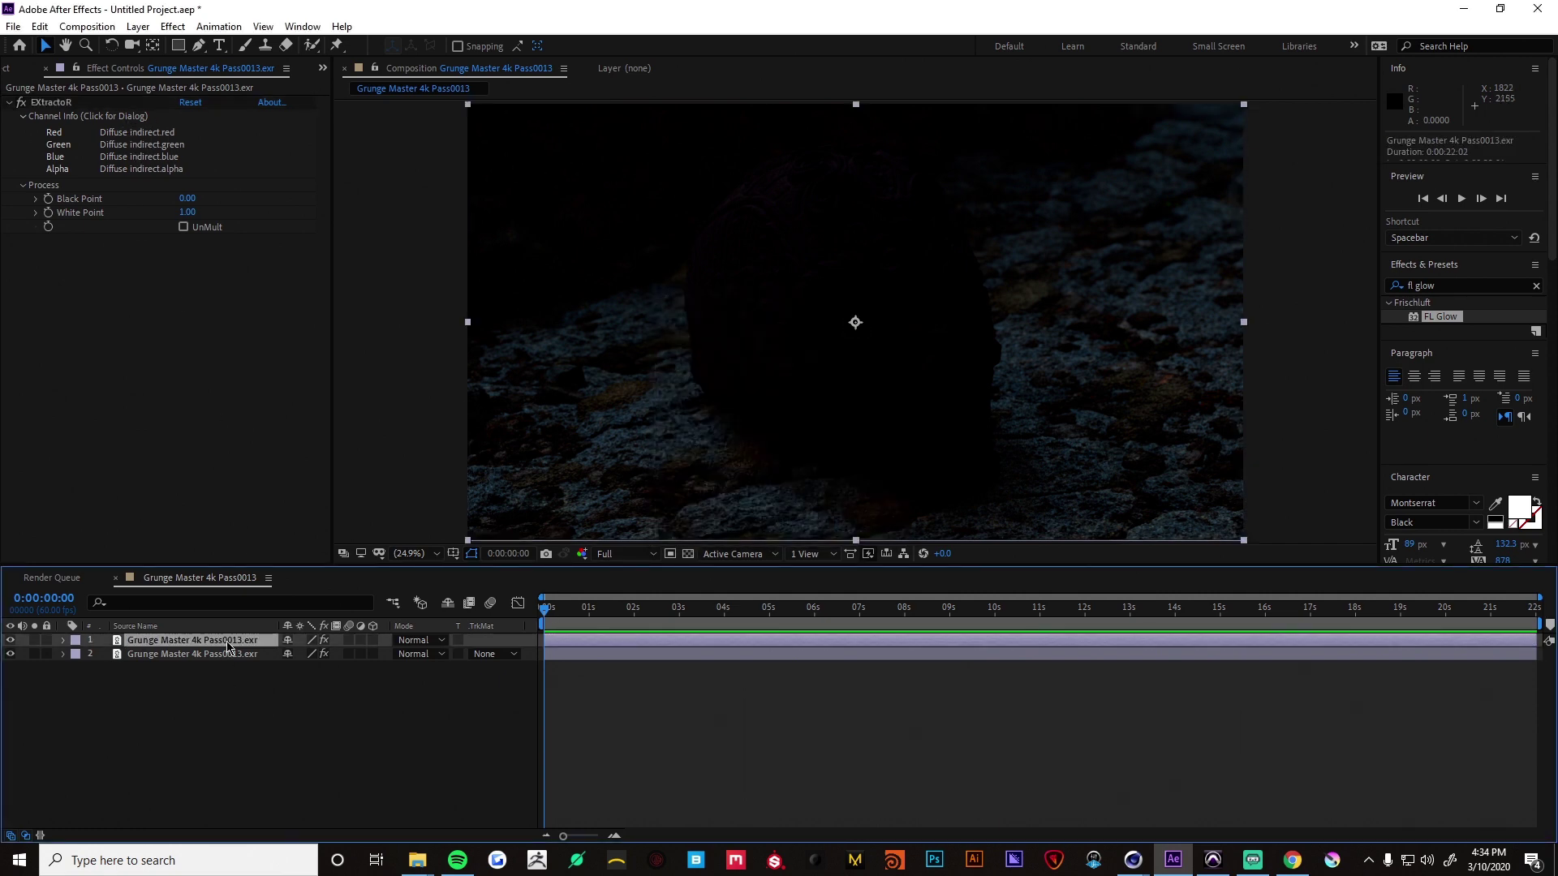
key(ctrl+d)
click(166, 178)
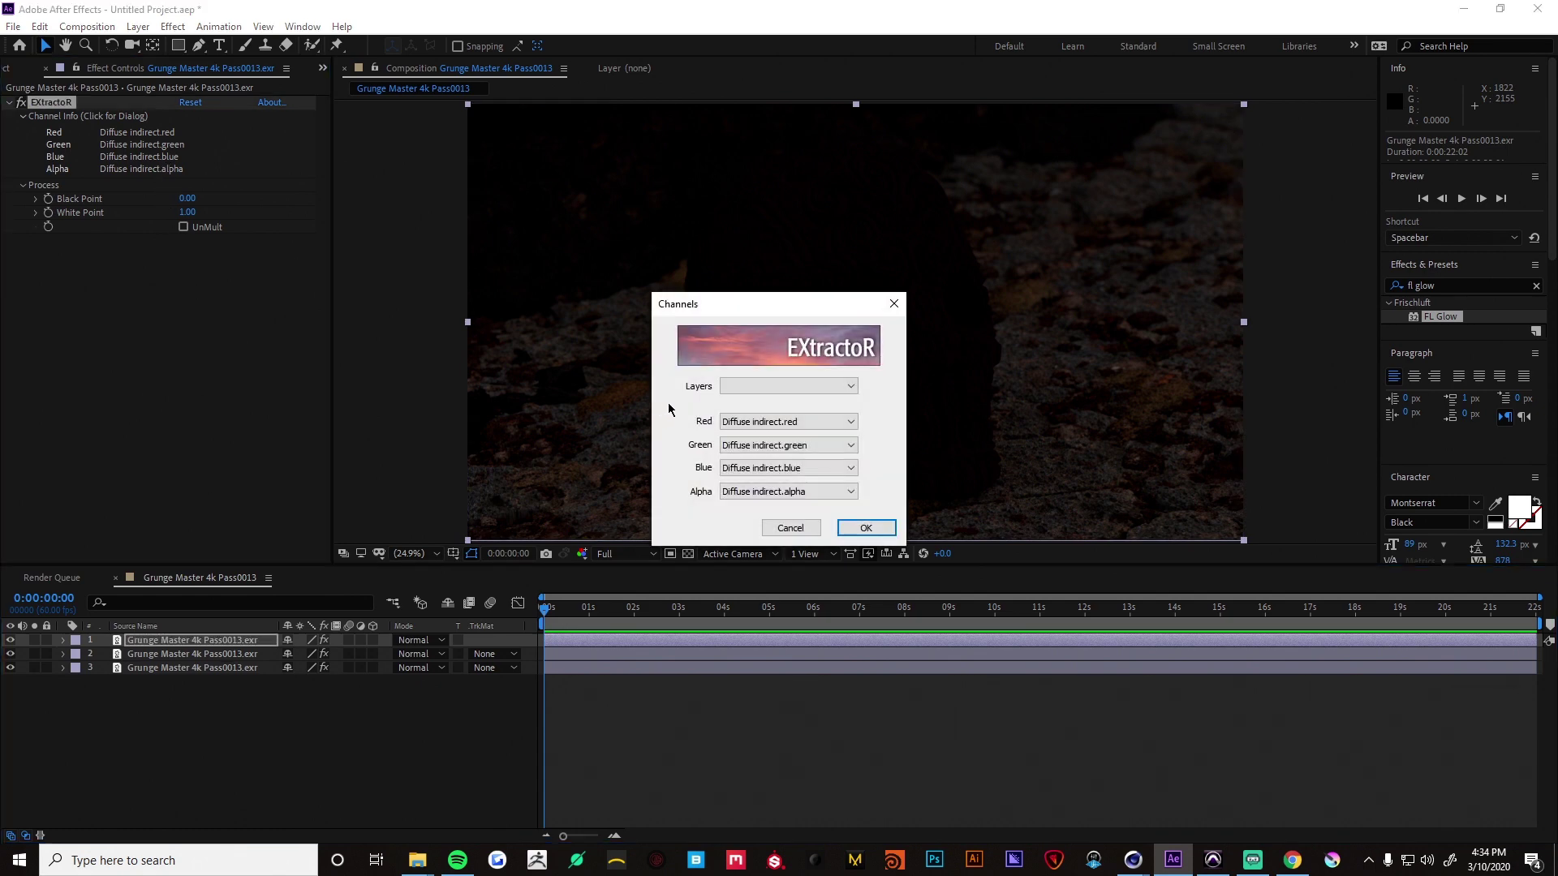
click(767, 387)
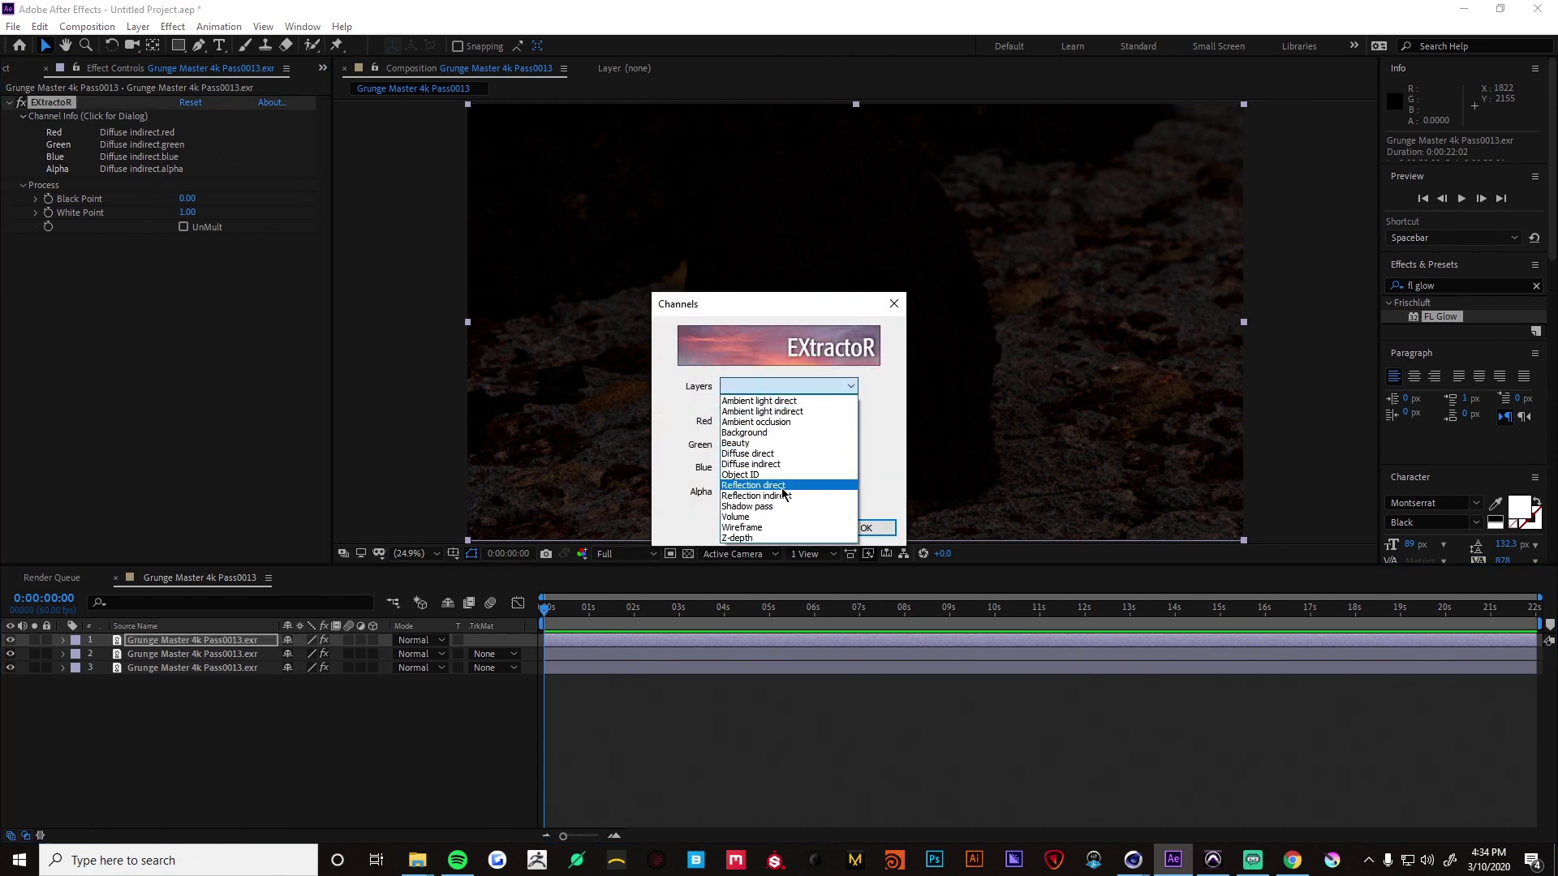
click(782, 487)
click(868, 528)
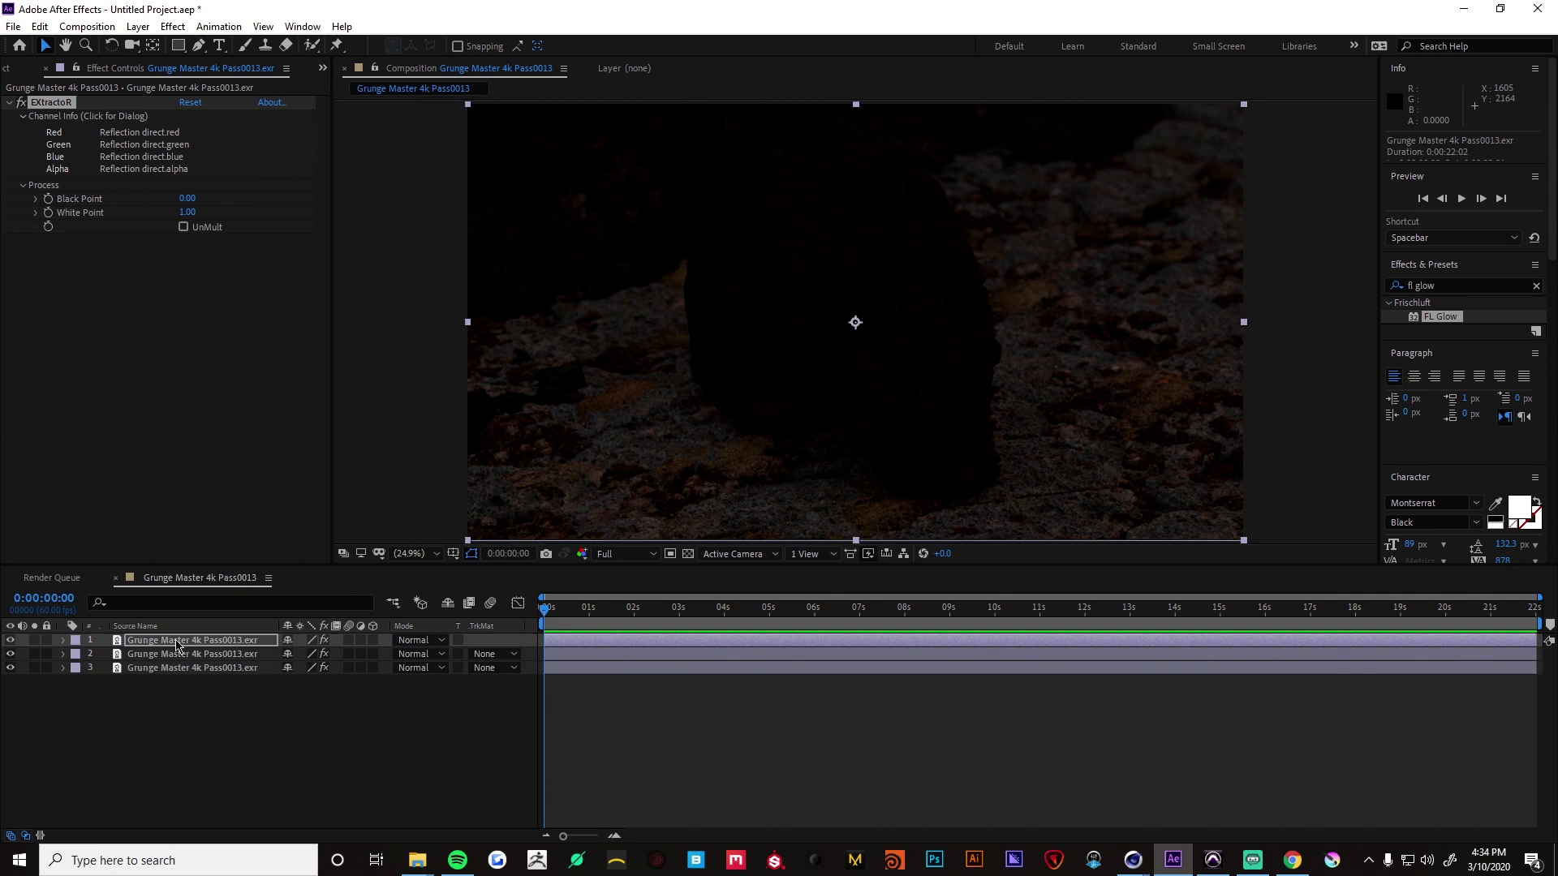
- Duplicate layer 1 into a fourth layer extracting the Reflection indirect pass
click(177, 645)
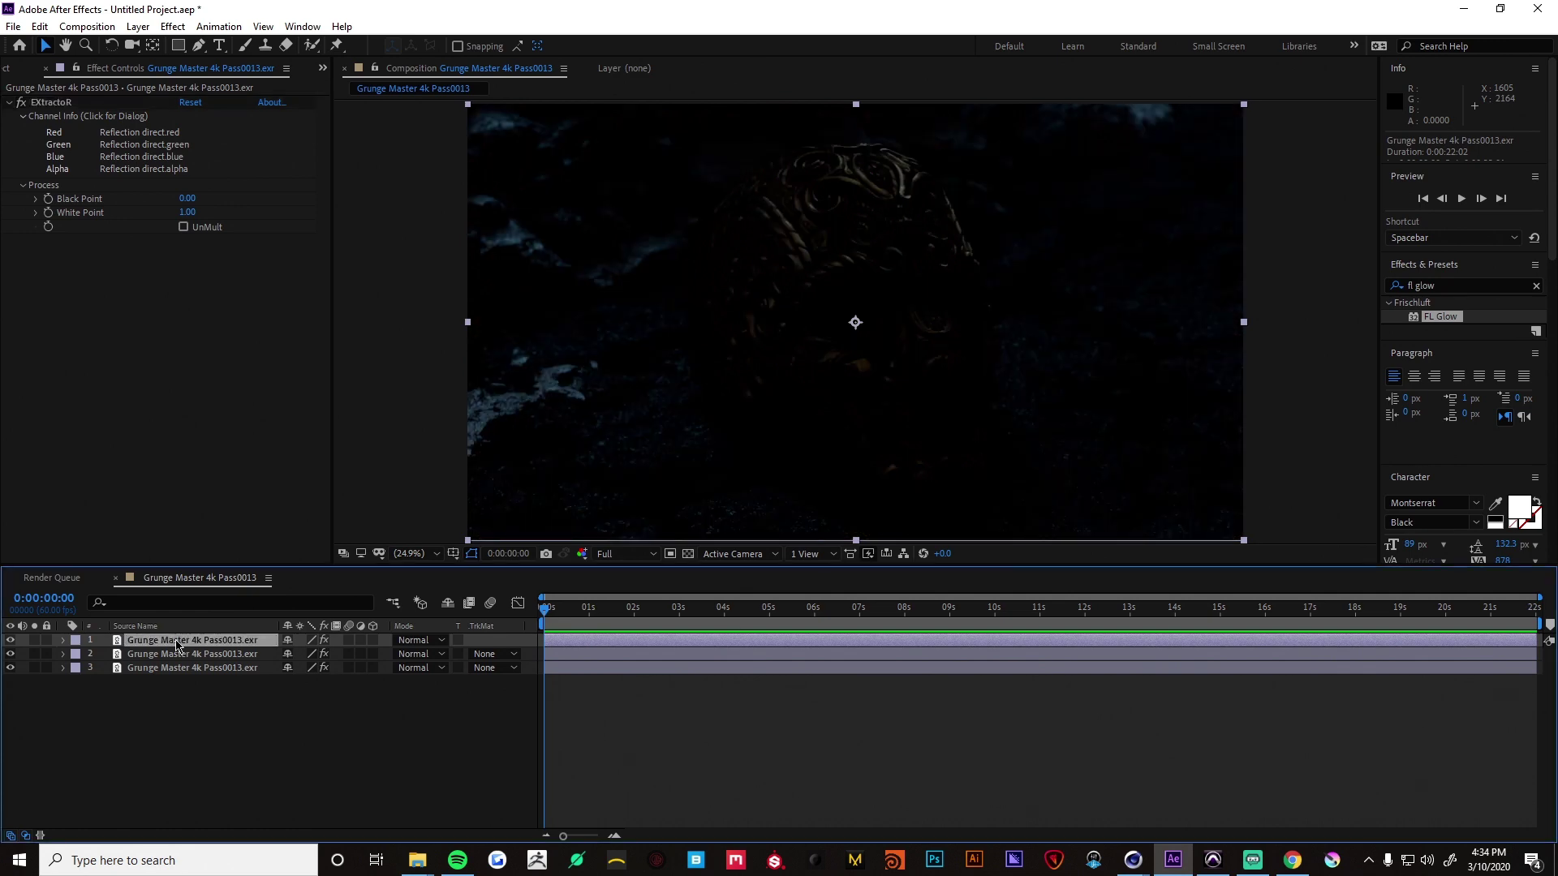
key(ctrl+d)
click(168, 156)
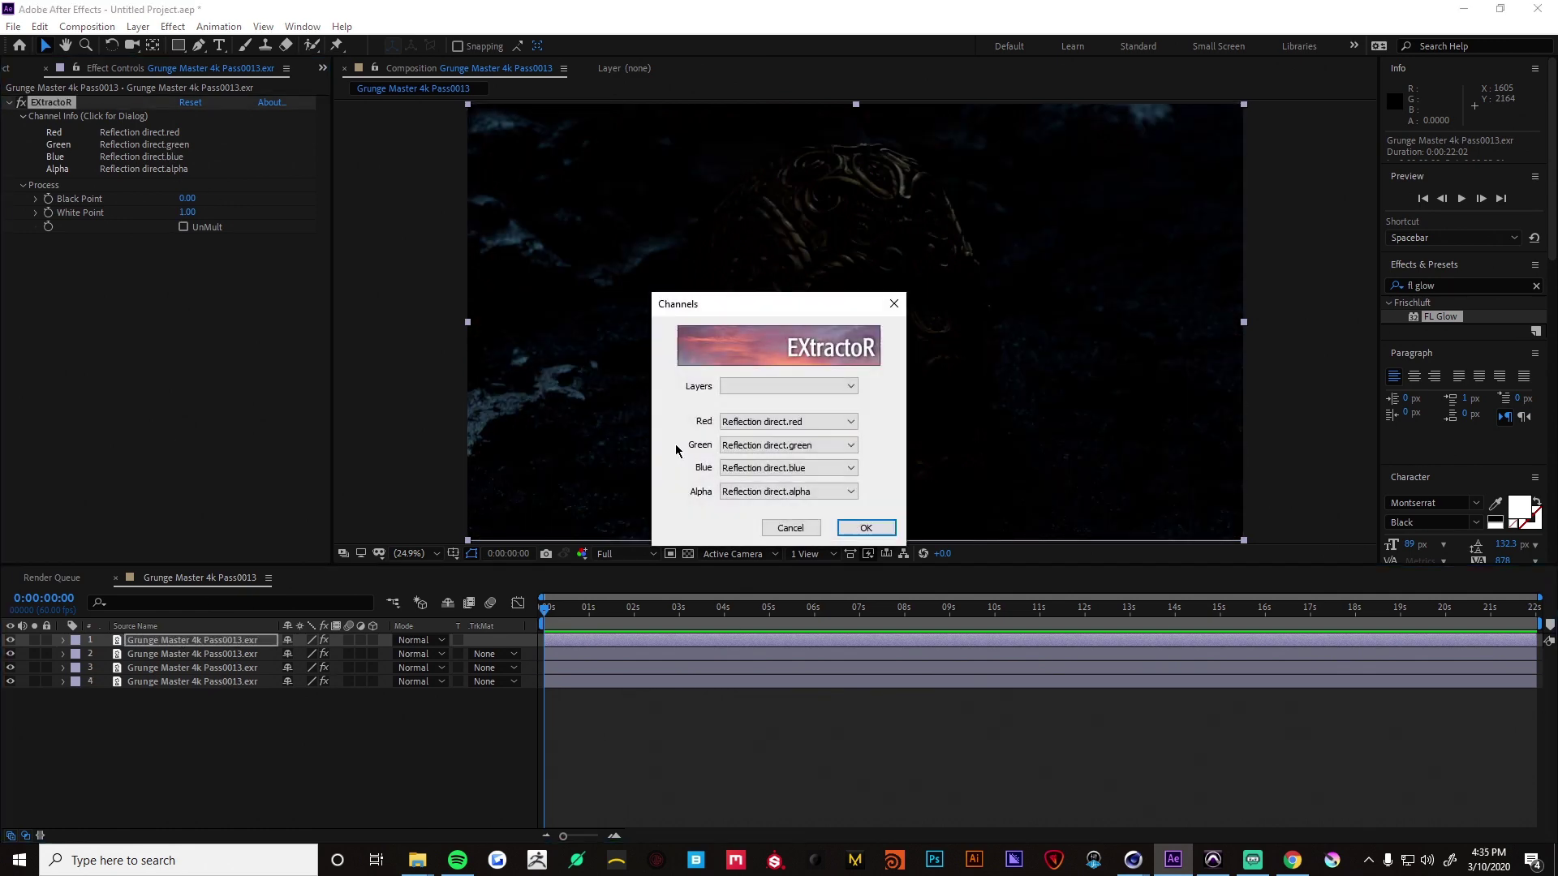
click(753, 387)
click(758, 497)
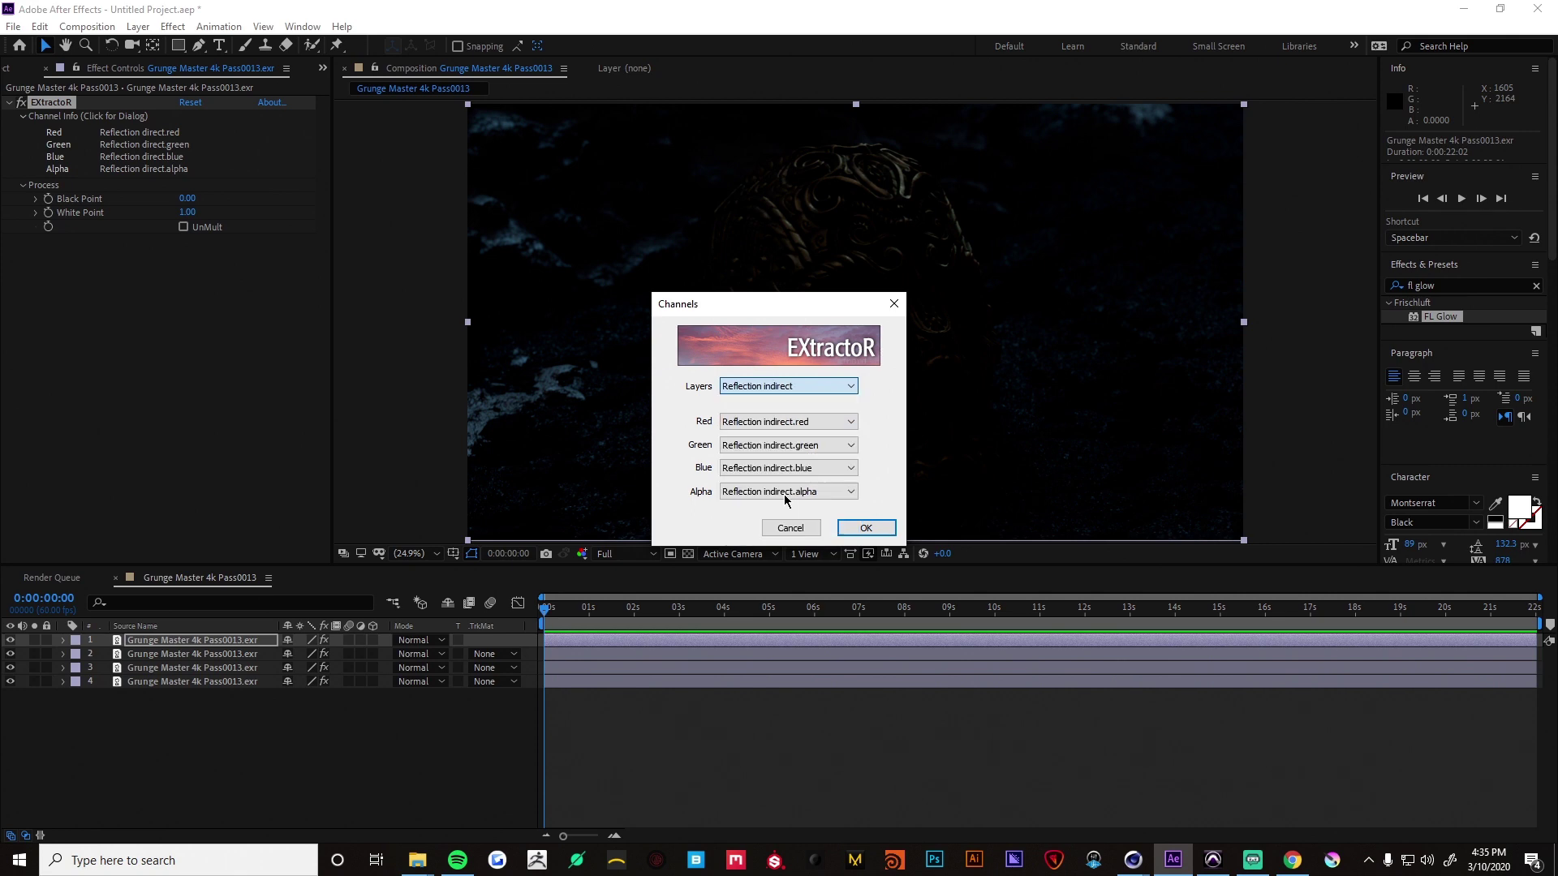
click(866, 528)
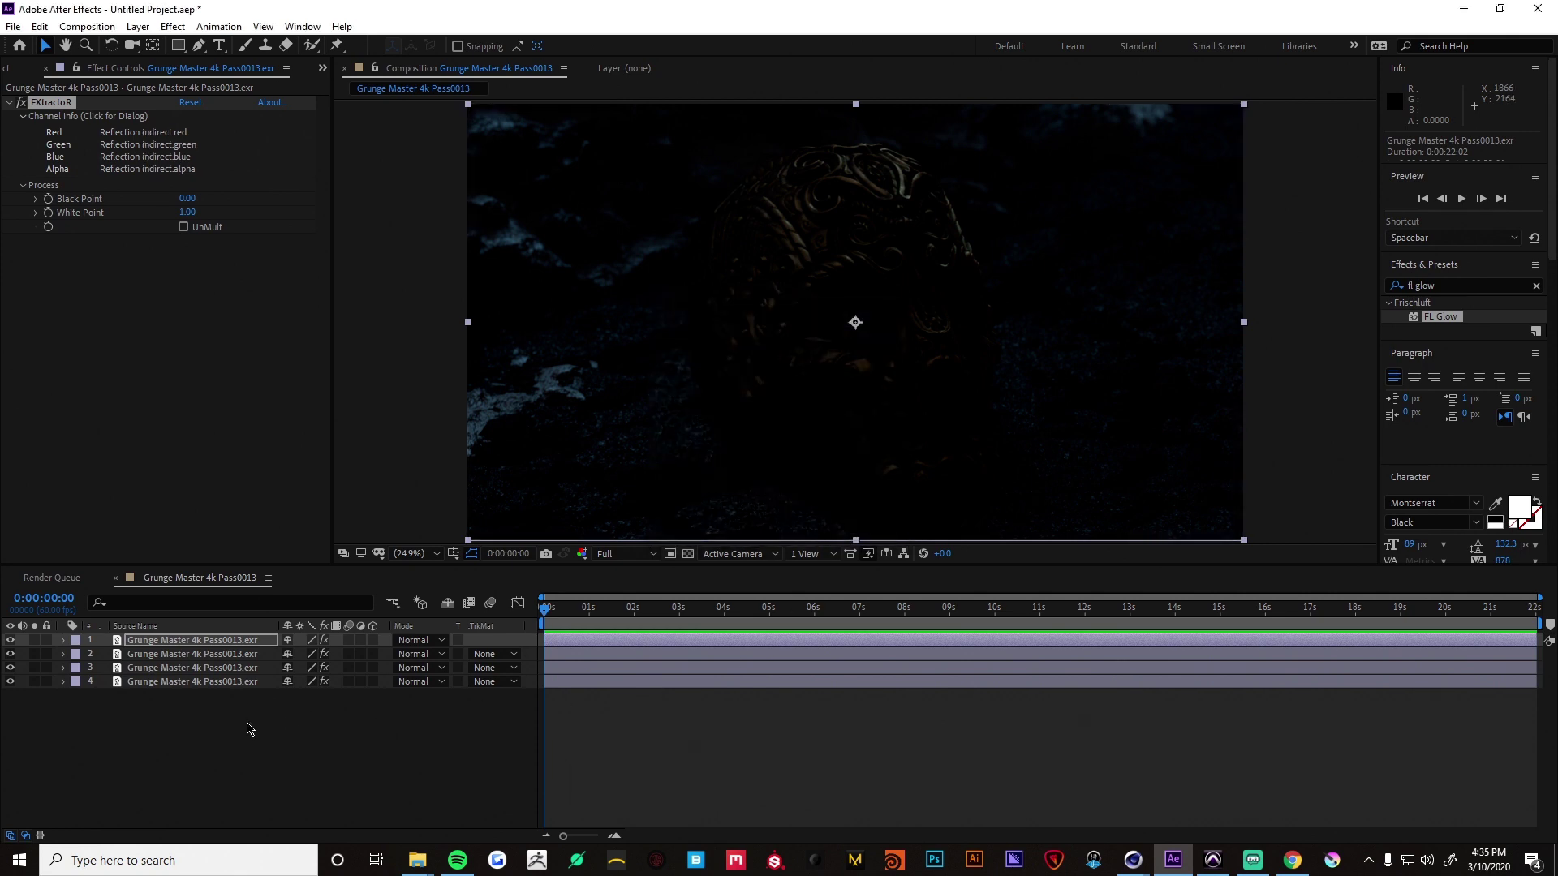
click(203, 668)
- Set the blend mode of layers 1–3 to Linear Dodge
shift+click(219, 642)
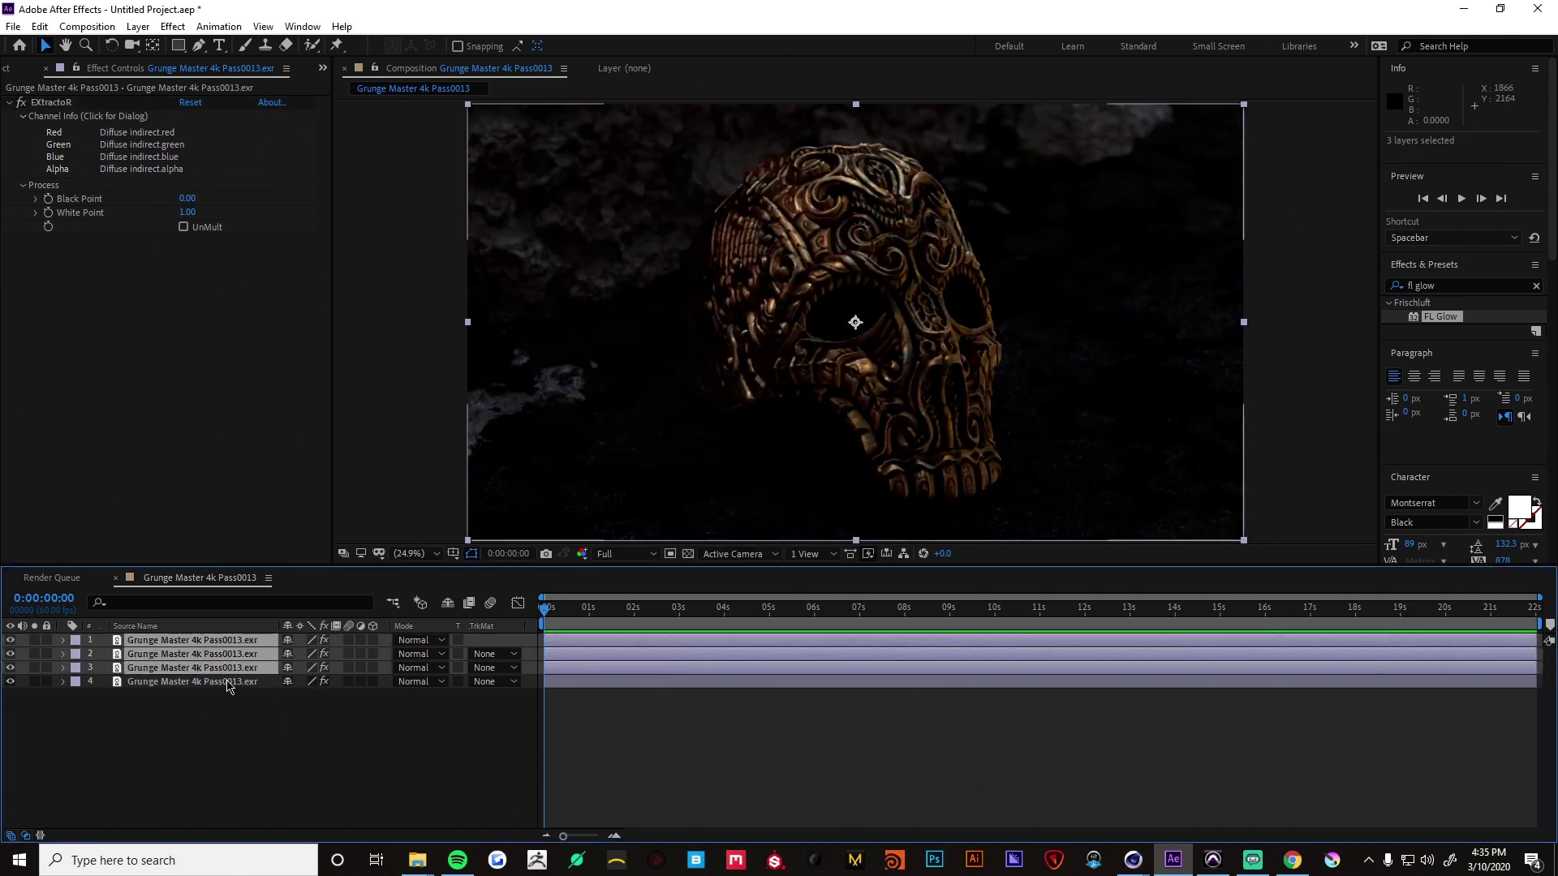
click(454, 651)
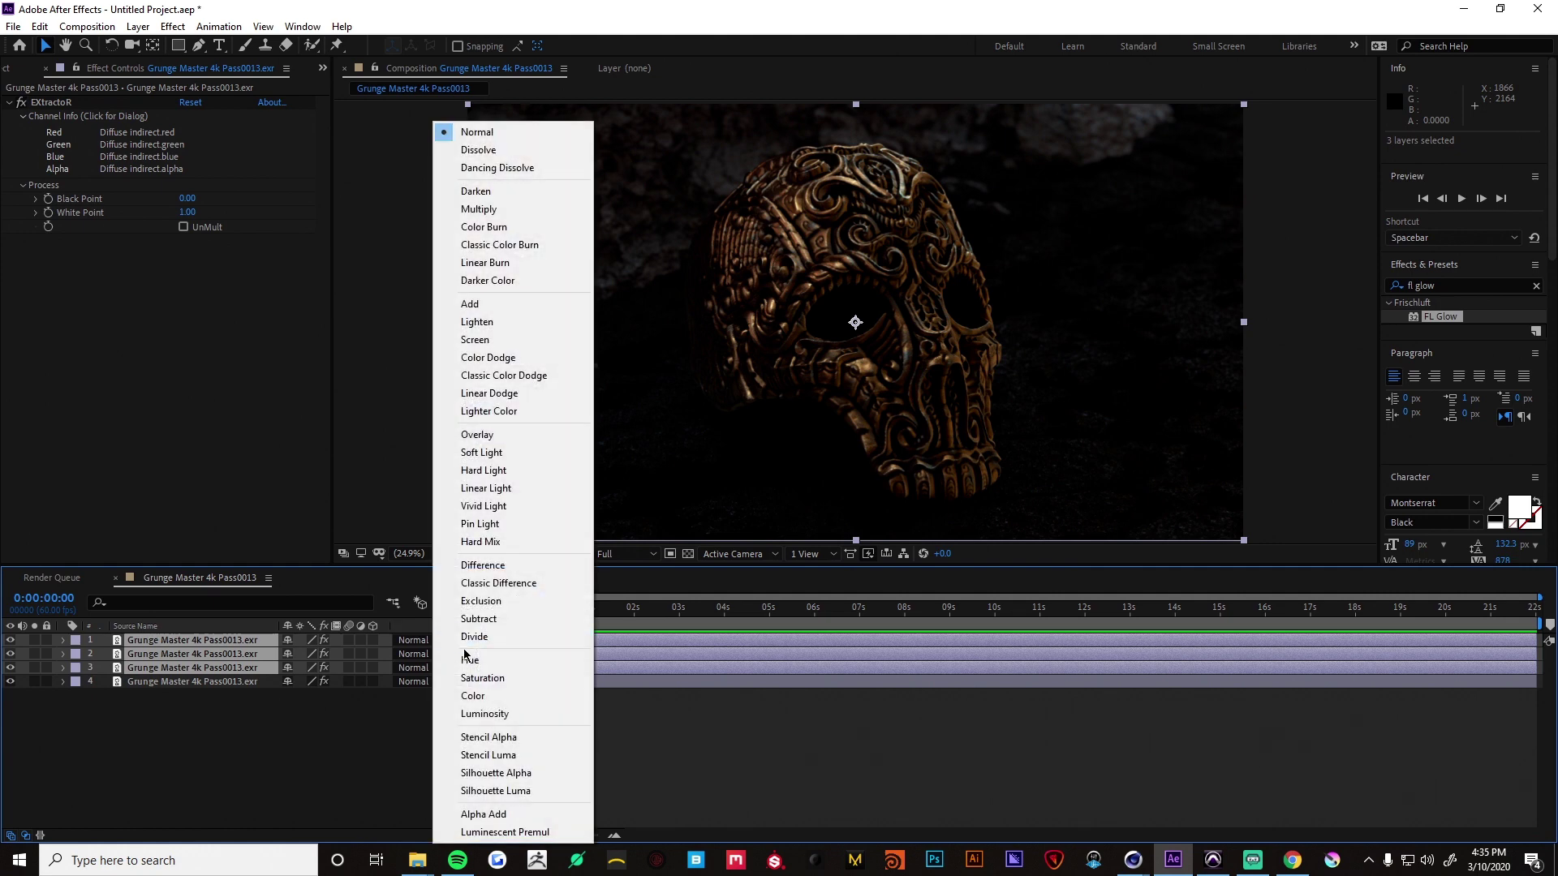
click(489, 393)
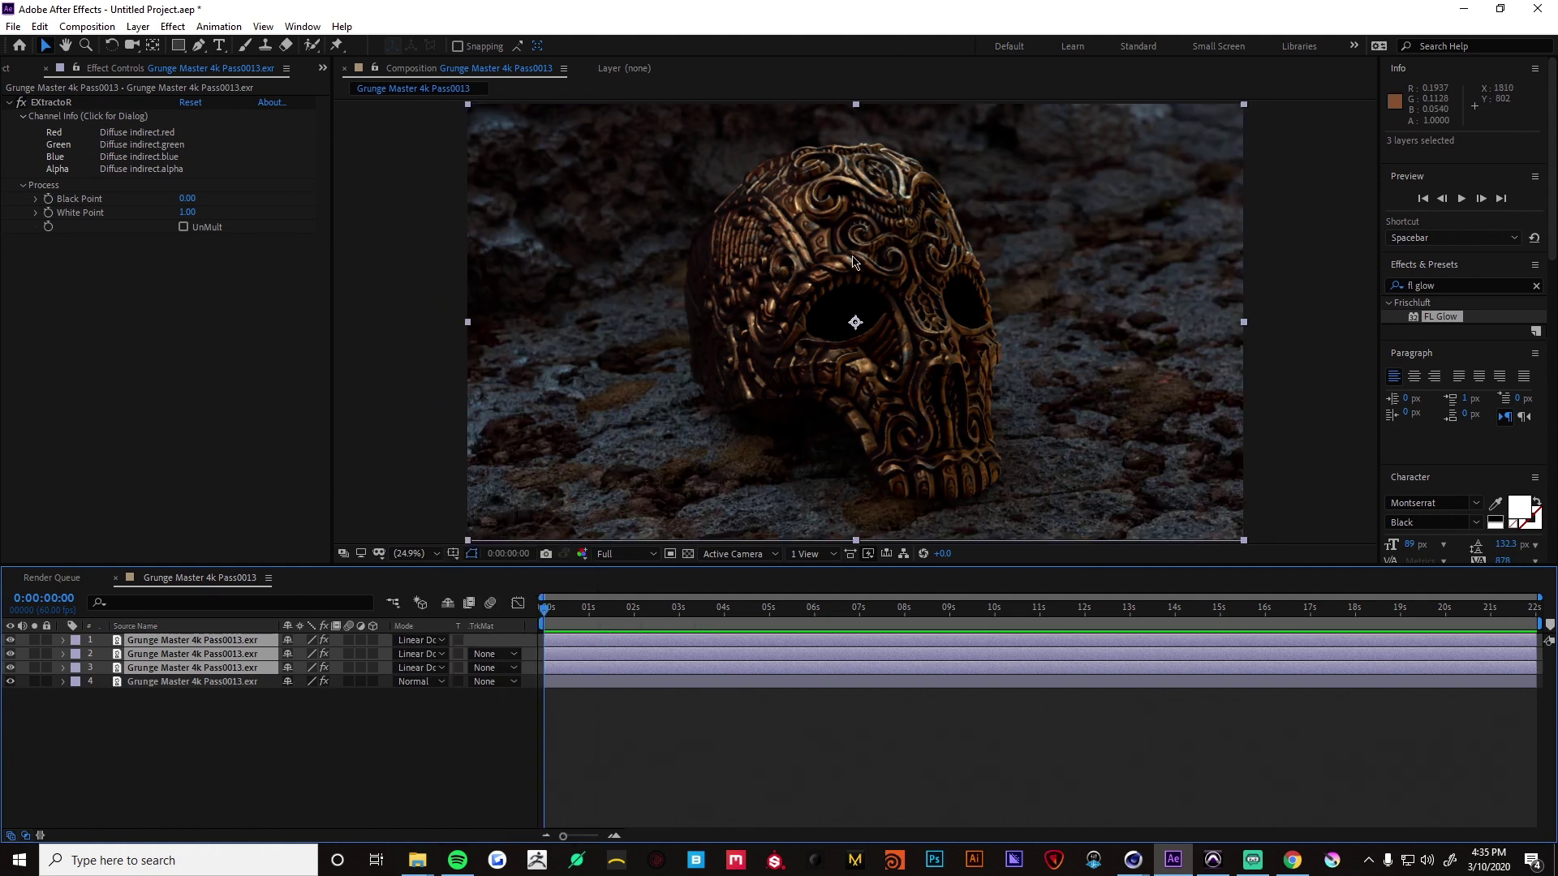
click(737, 799)
- Turn off Use Display Color Management in the View menu and select all four layers
click(263, 26)
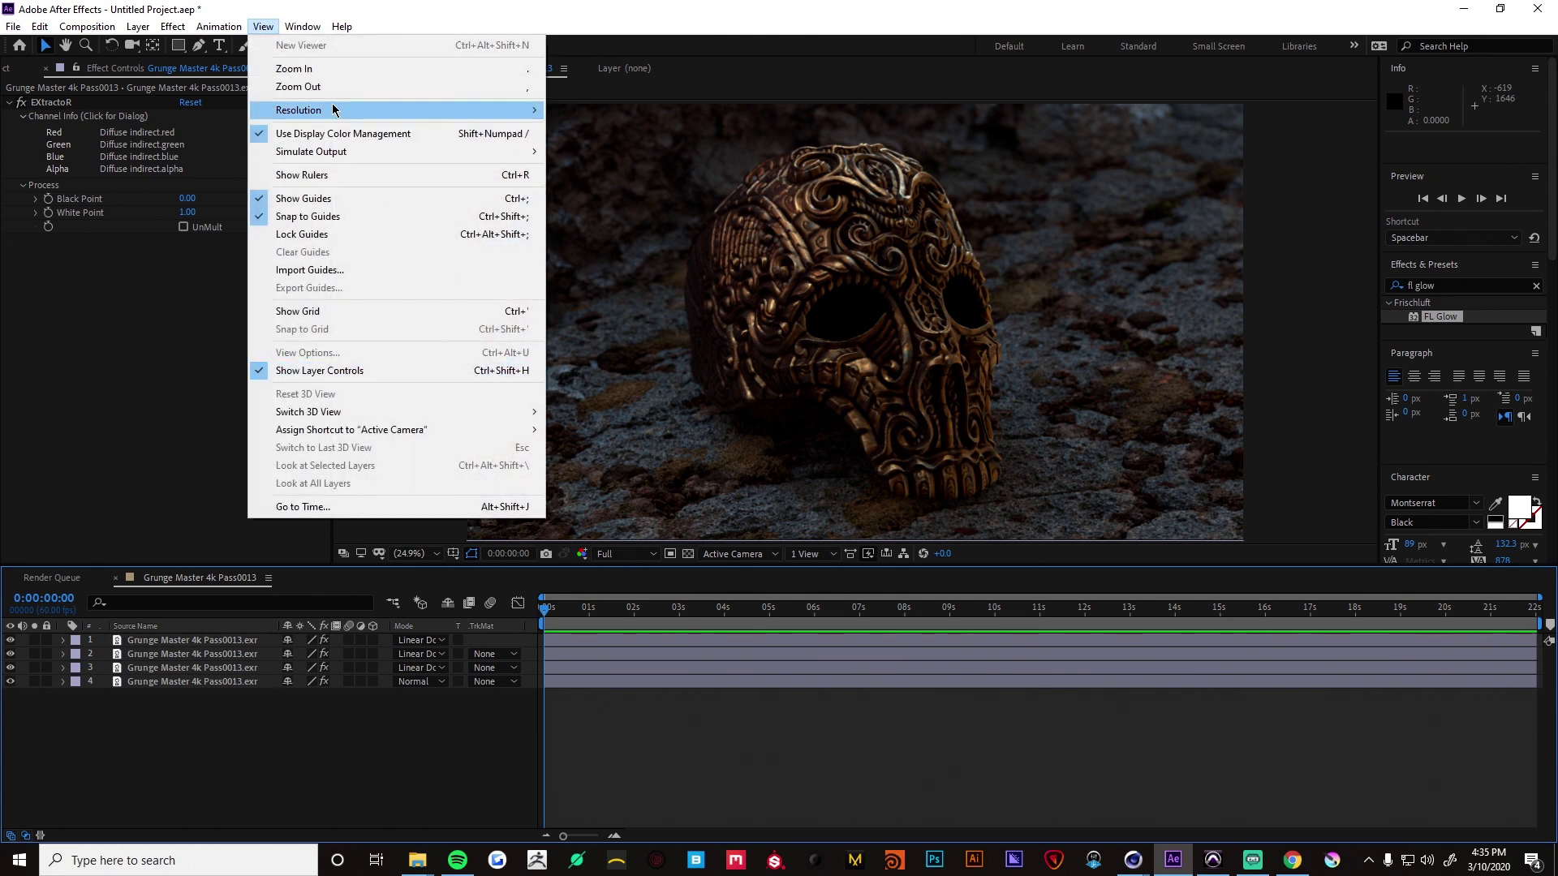
click(302, 137)
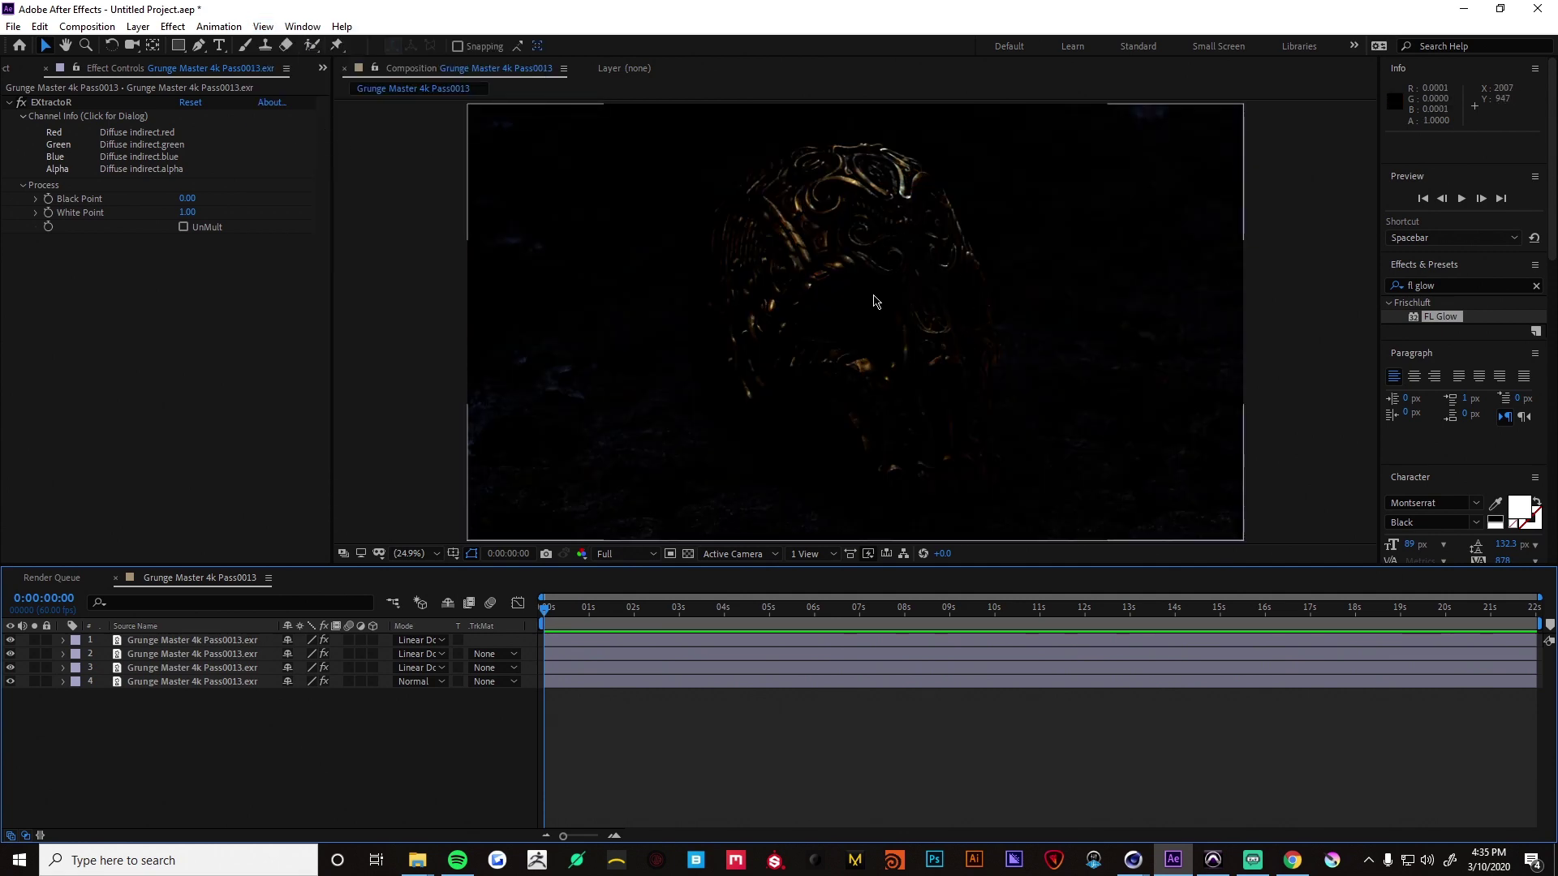
click(240, 641)
shift+click(243, 684)
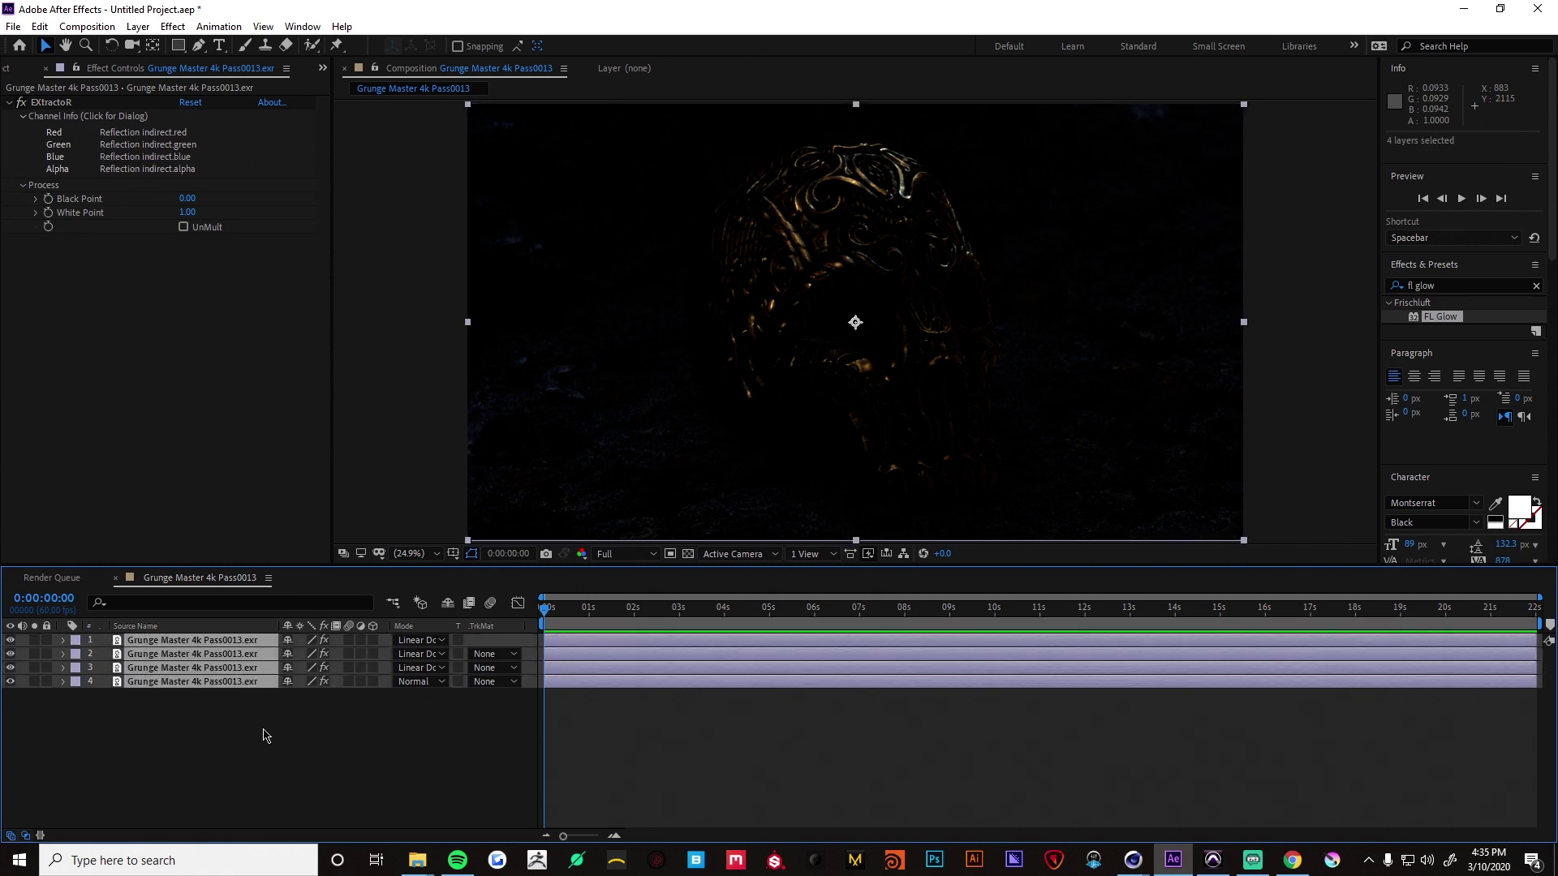
- Precompose the four selected pass layers with Ctrl+Shift+C into a pre-comp named 'Composite'
key(ctrl+shift+c)
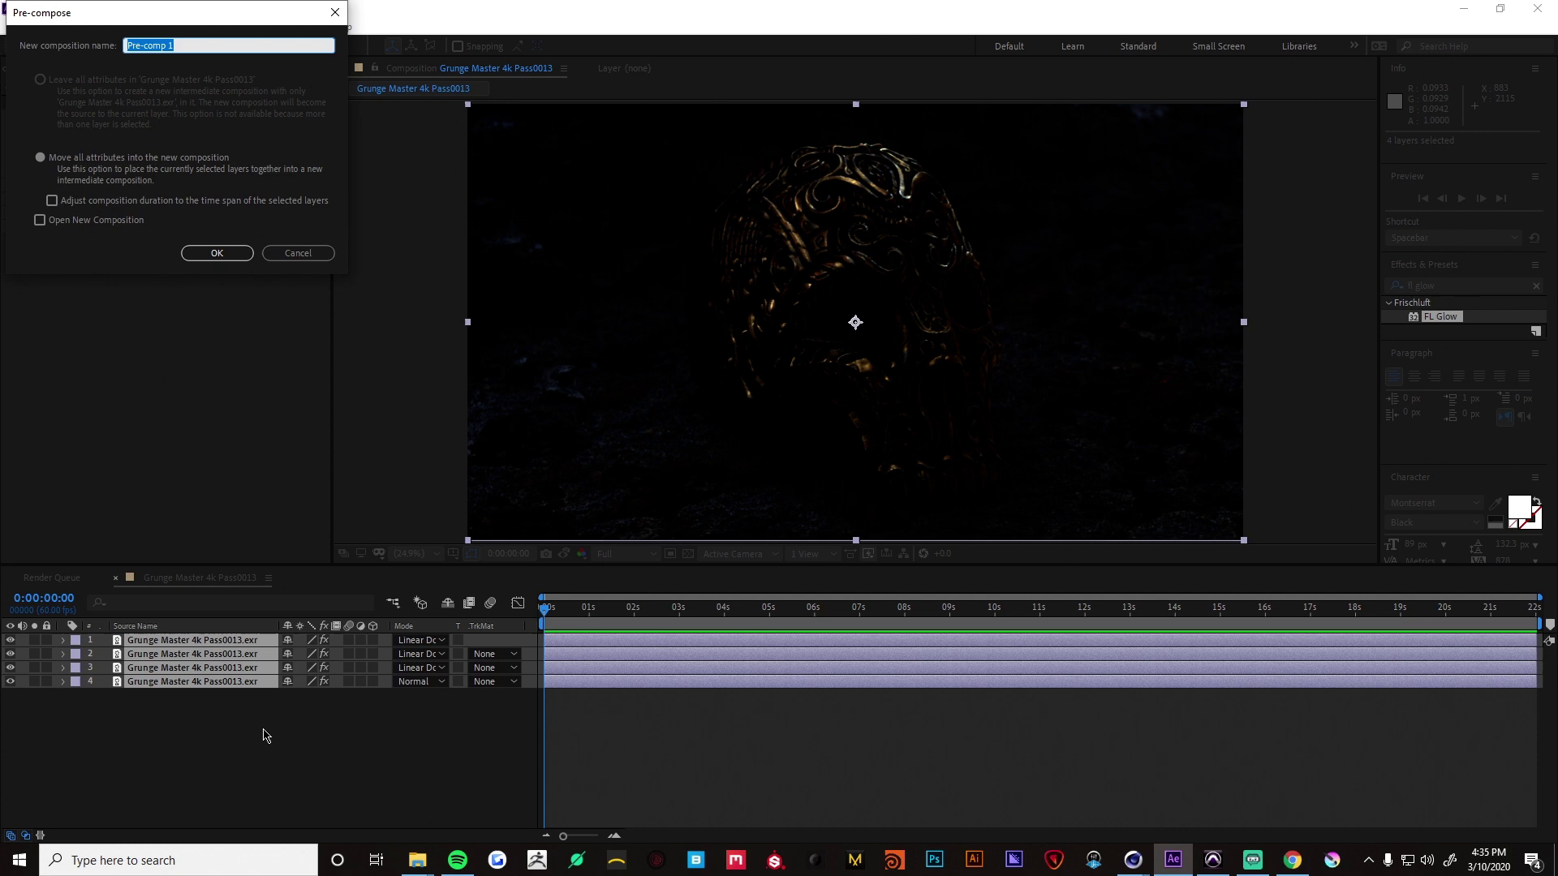
text(Composite)
key(Return)
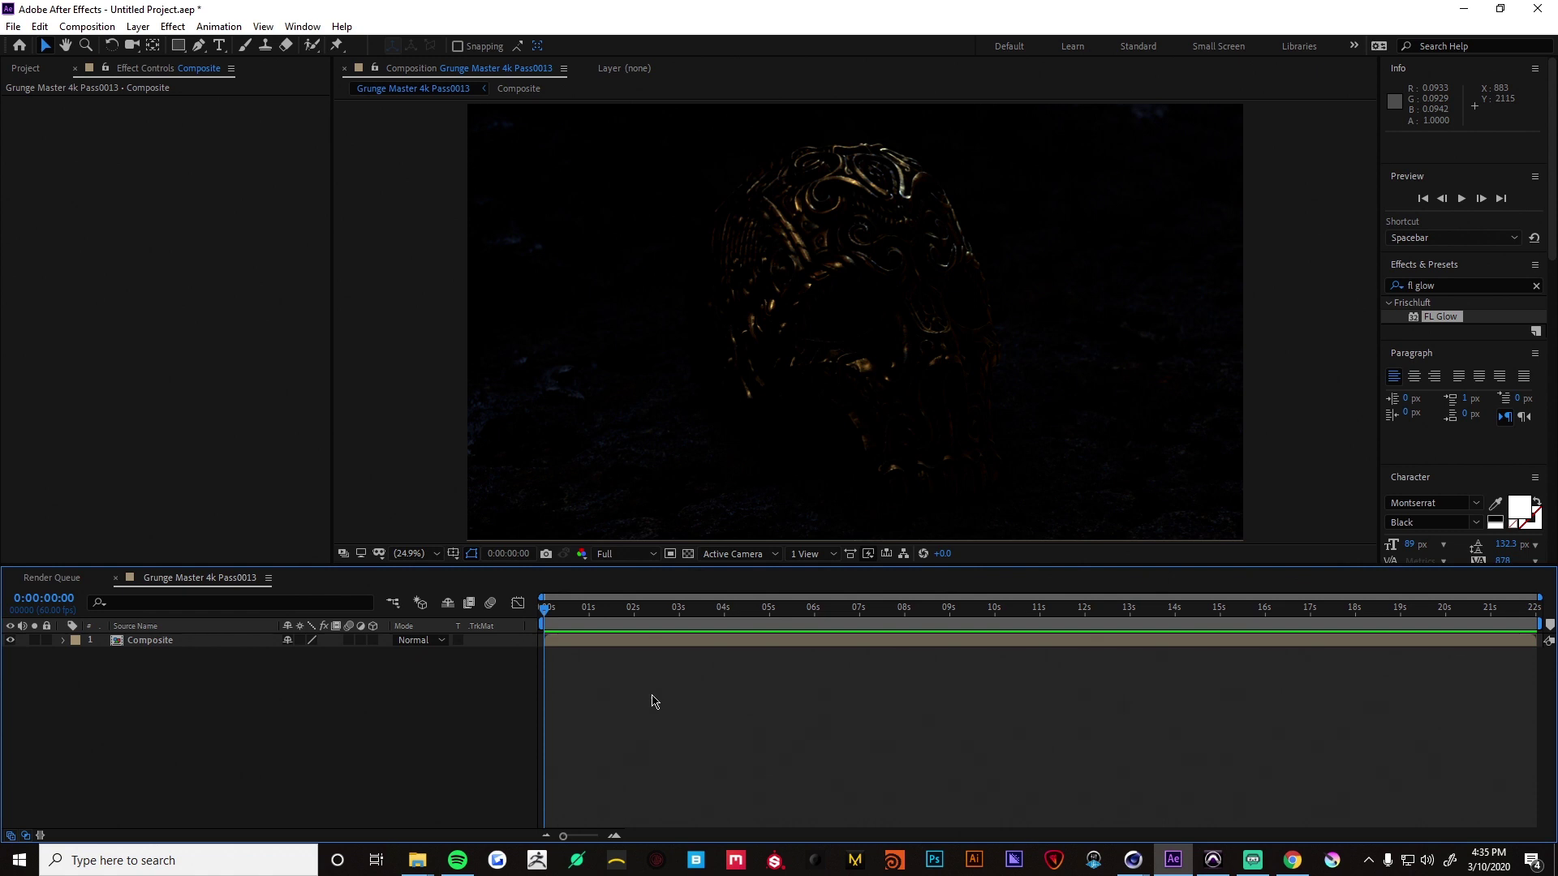
- Add a new adjustment layer above Composite with the Utility > OpenColorIO effect
key(ctrl+alt+y)
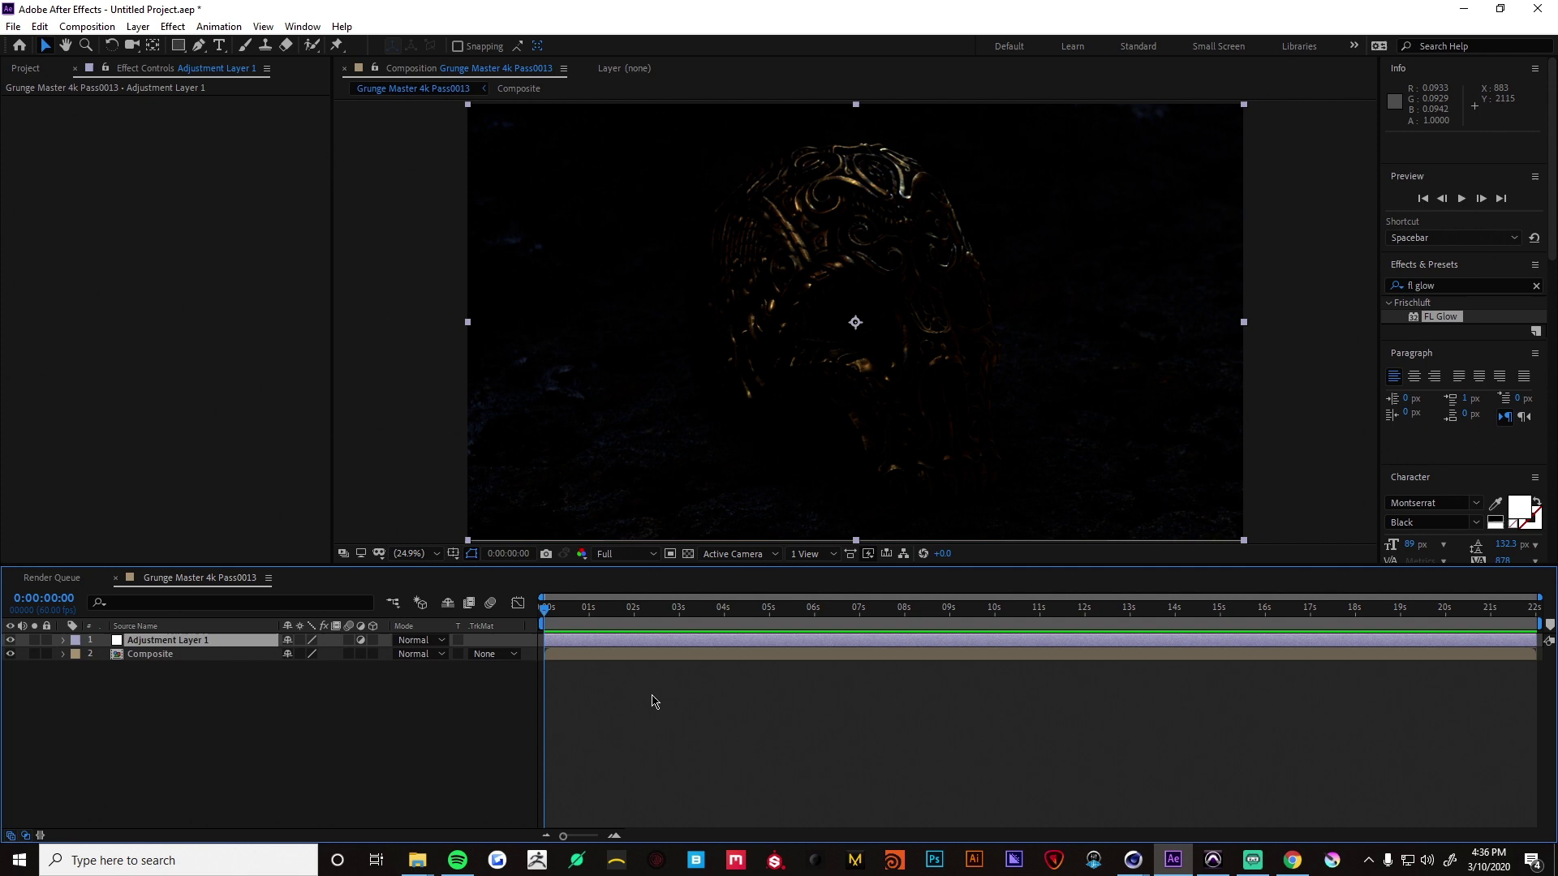
click(168, 26)
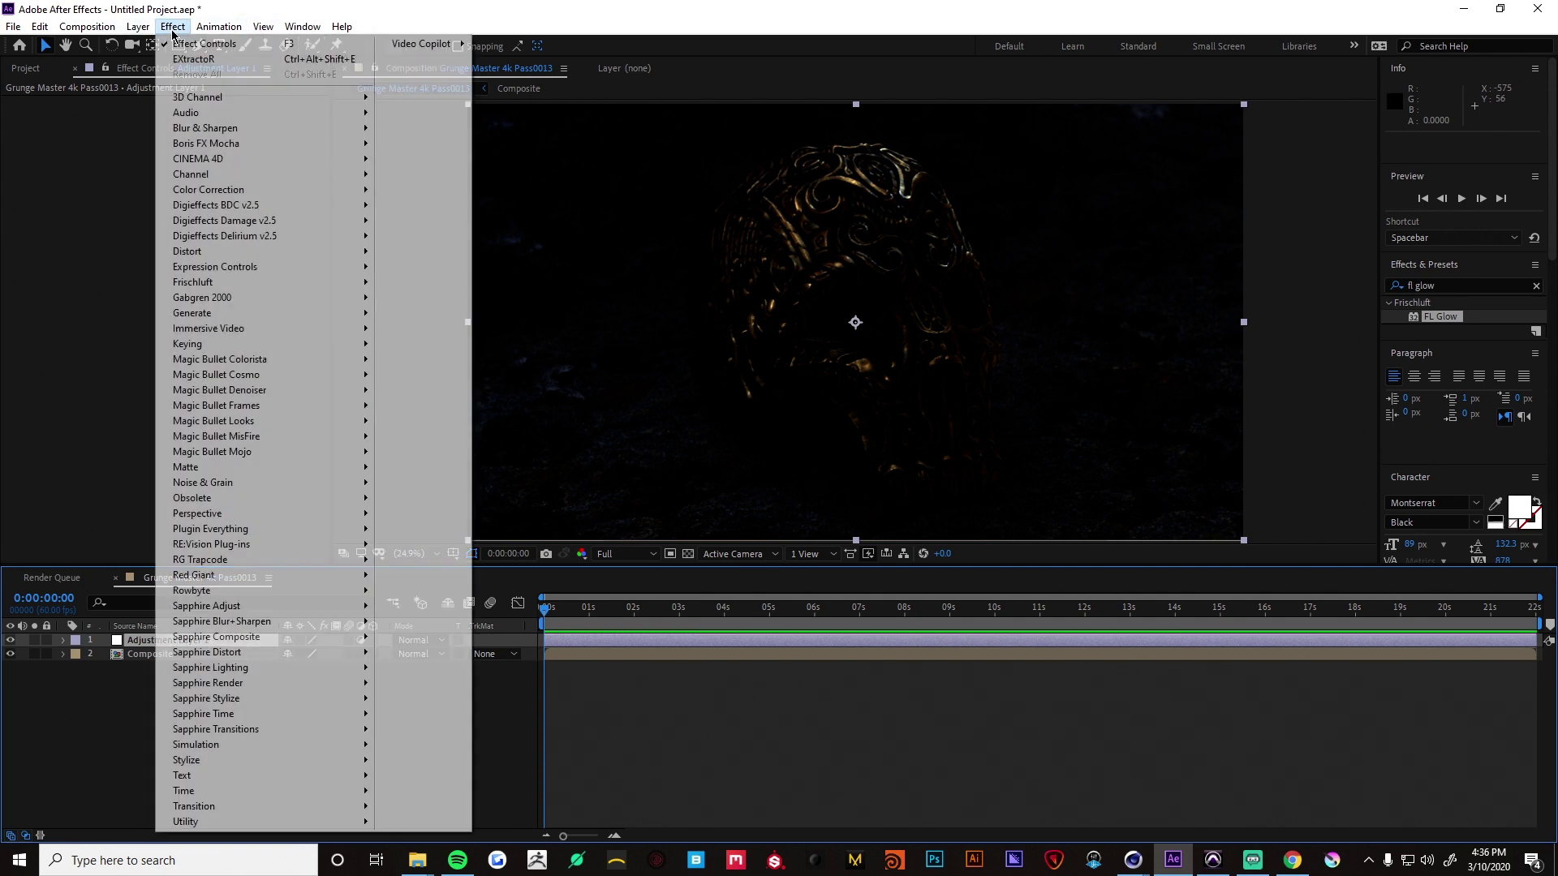
mouse_move(195, 822)
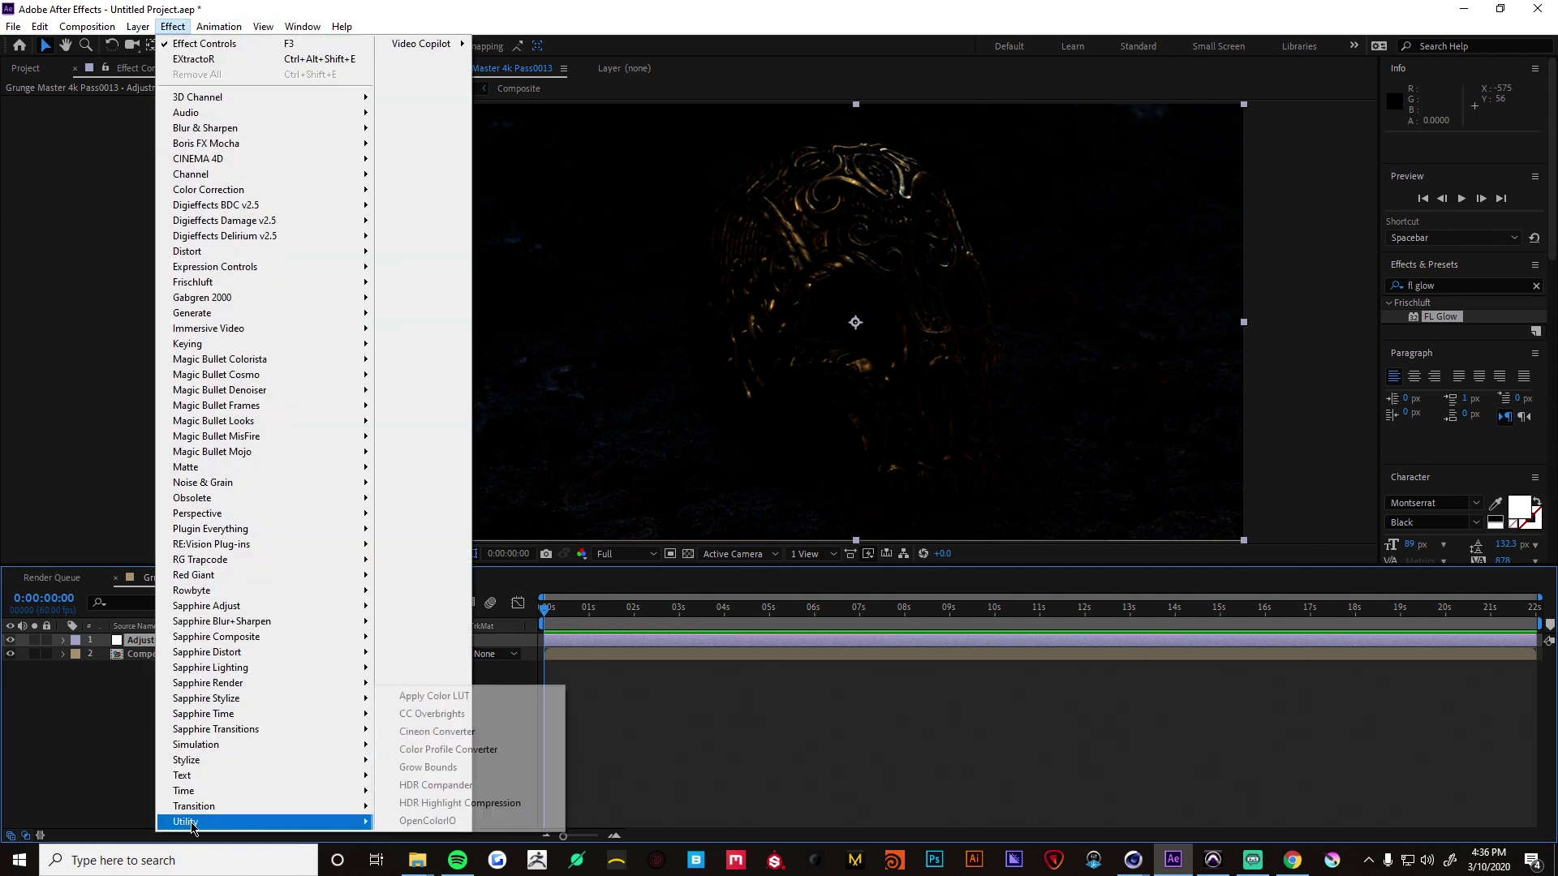
click(438, 825)
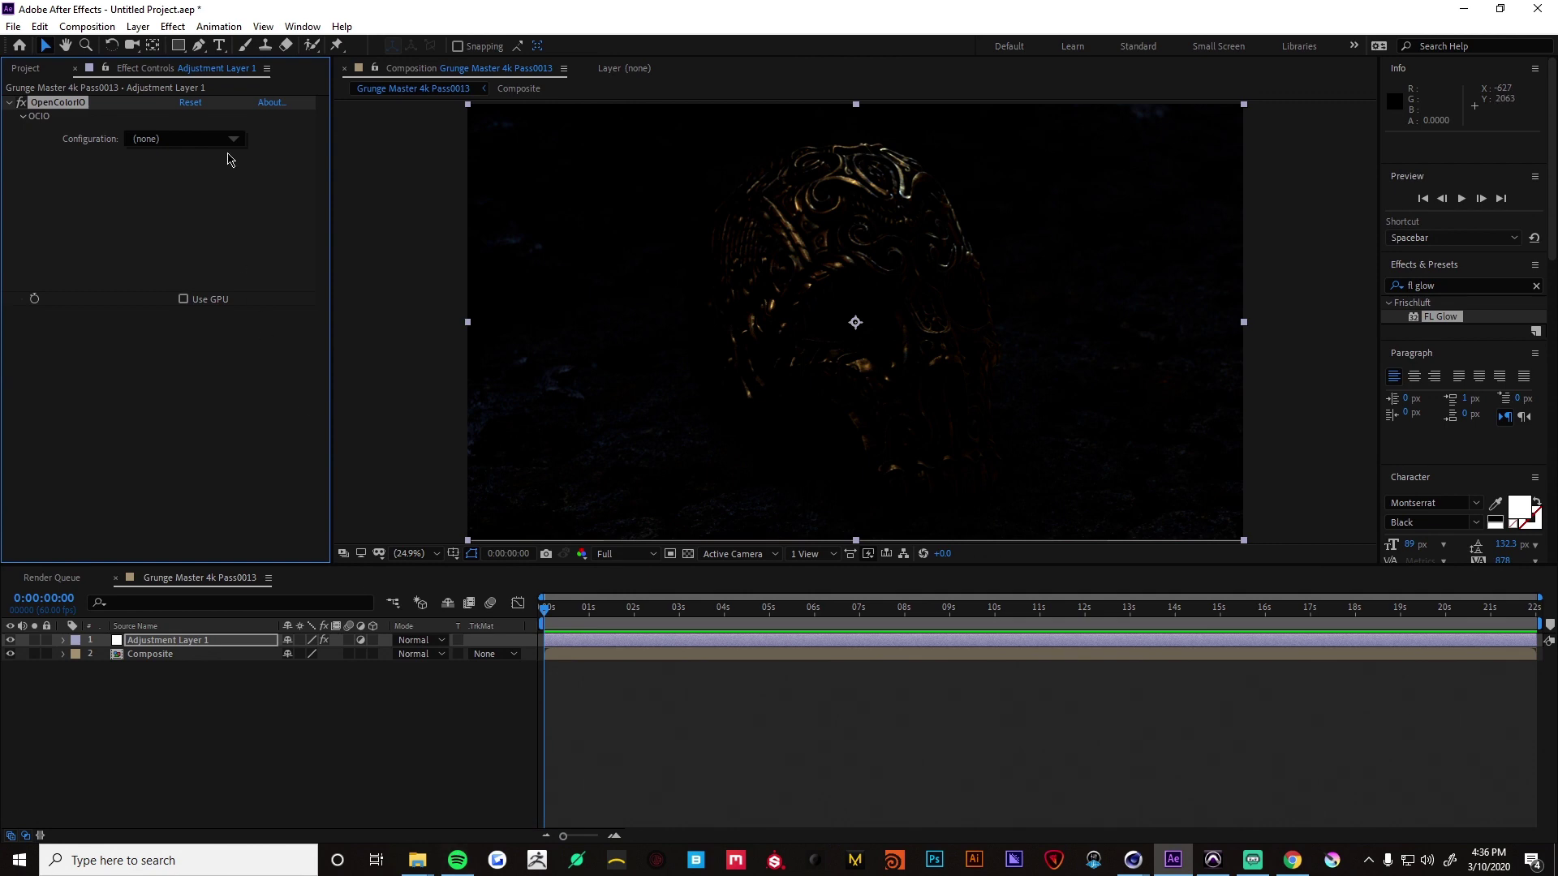
- Load the custom configuration D:\ACES\OpenColorIO-Configs-master\aces_1.0.3\config.ocio into OpenColorIO
click(169, 142)
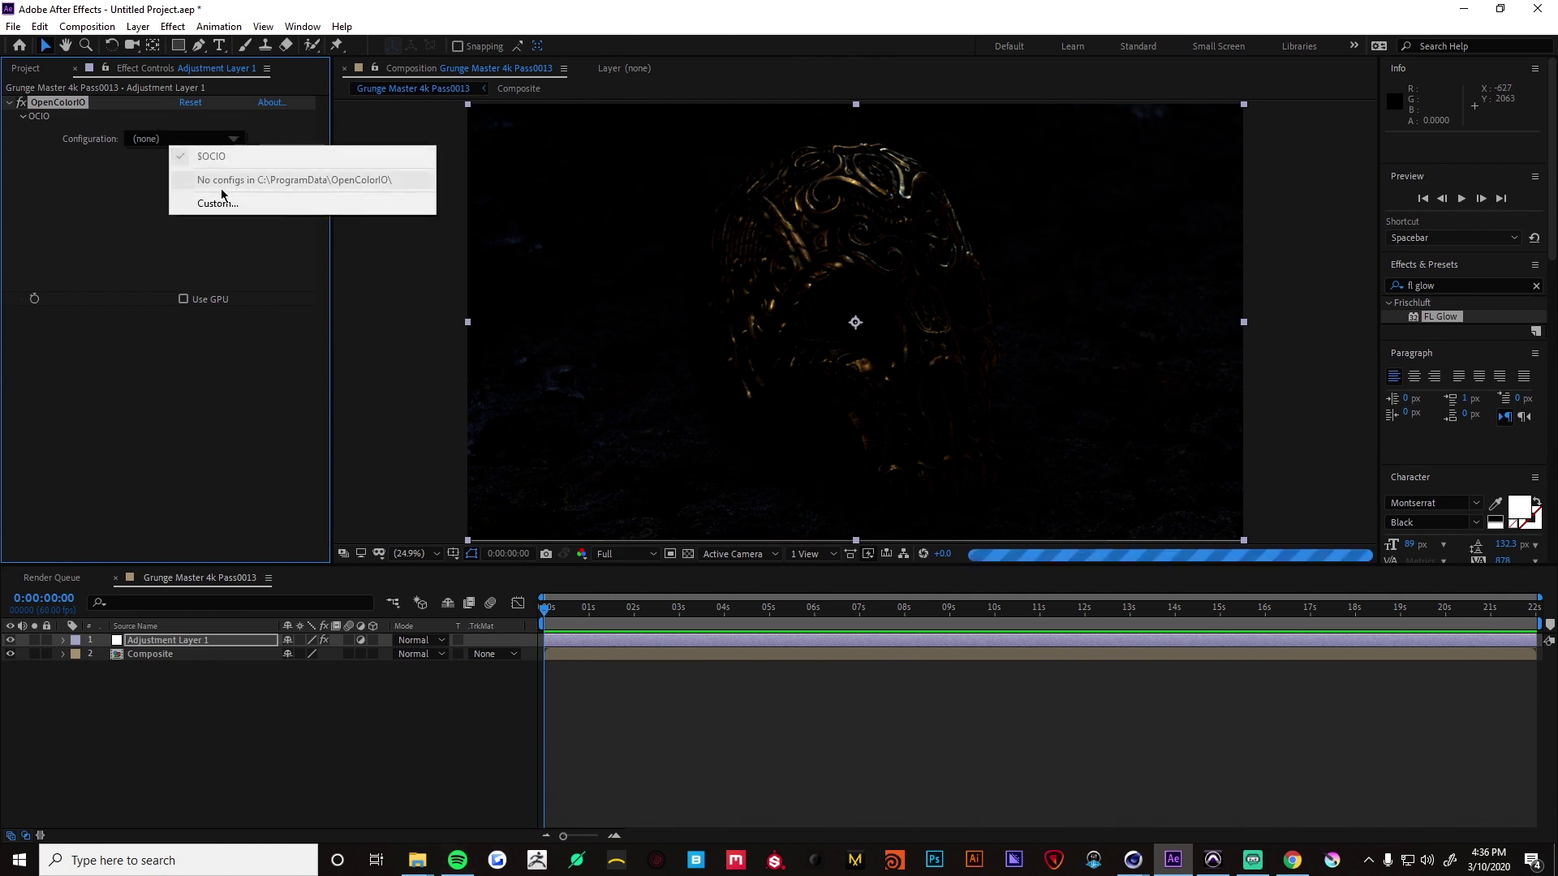
click(218, 203)
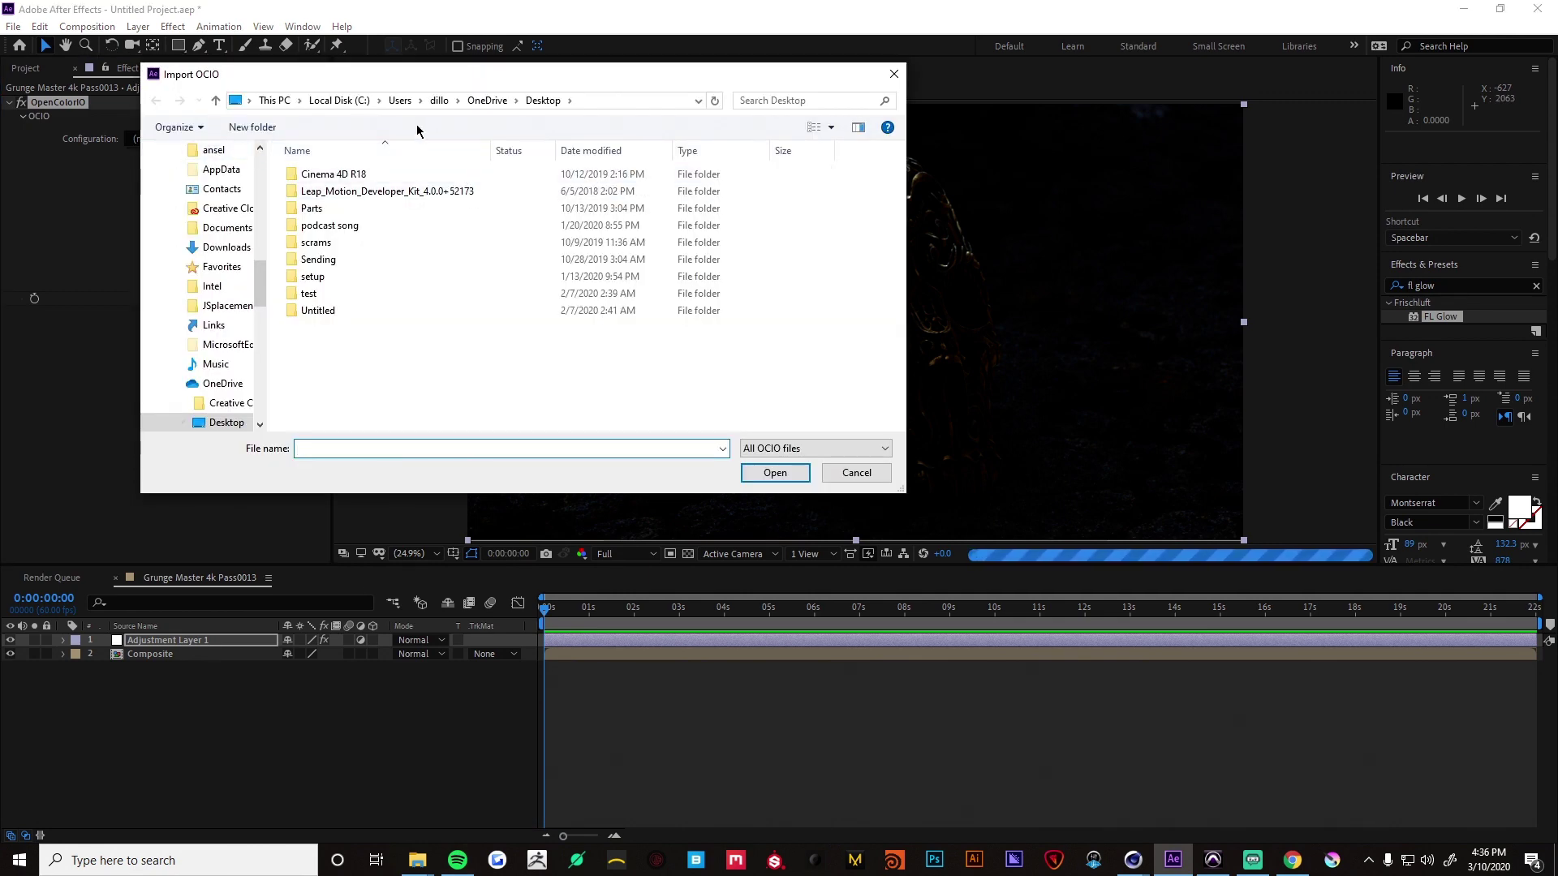
click(274, 100)
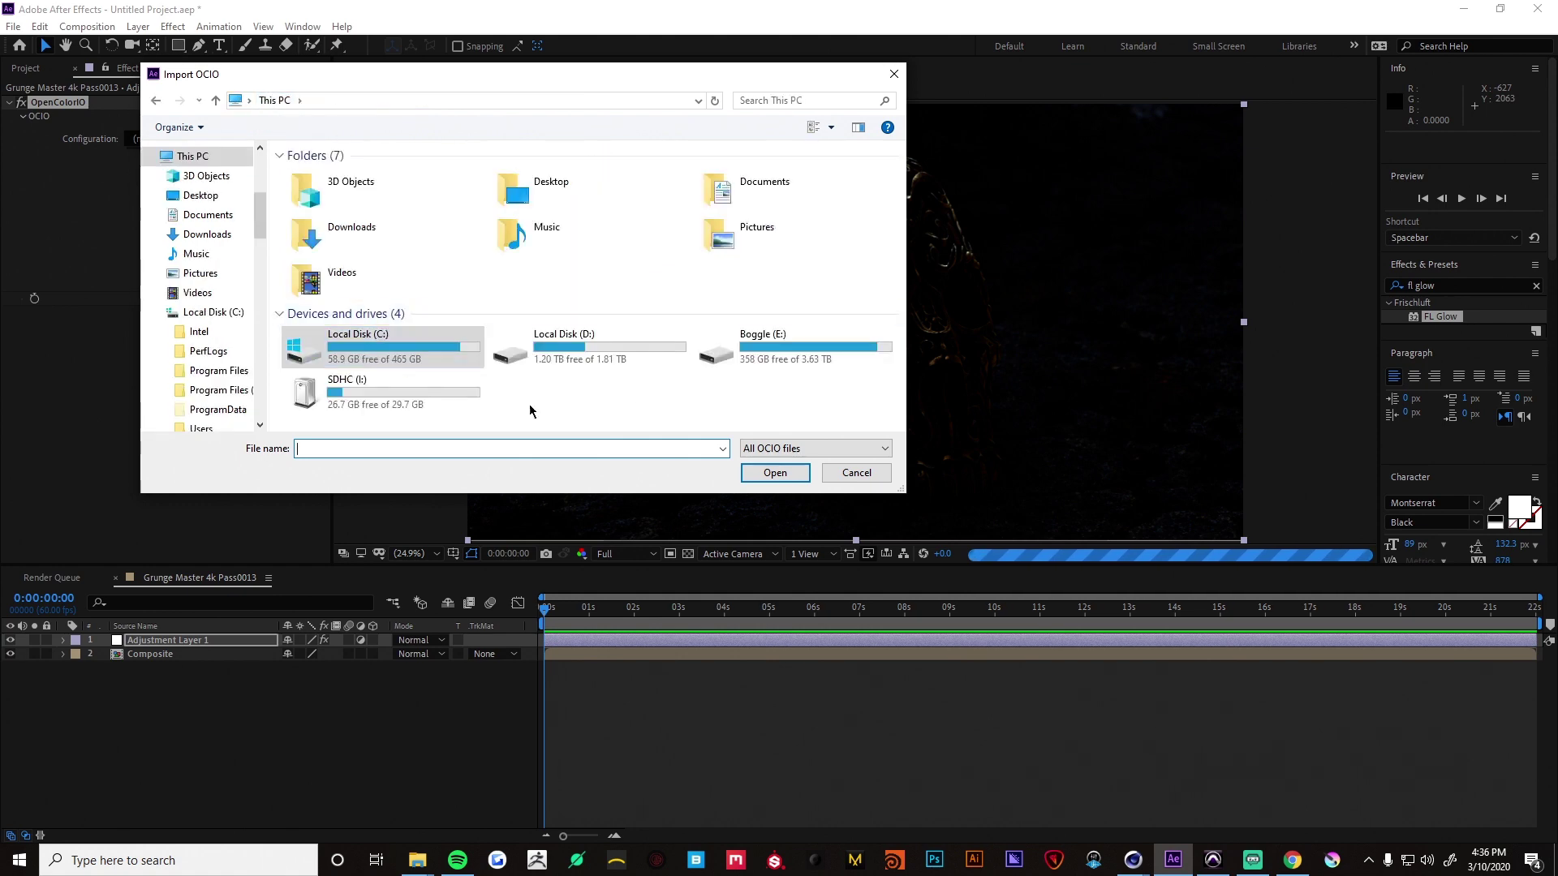
double_click(532, 341)
double_click(333, 174)
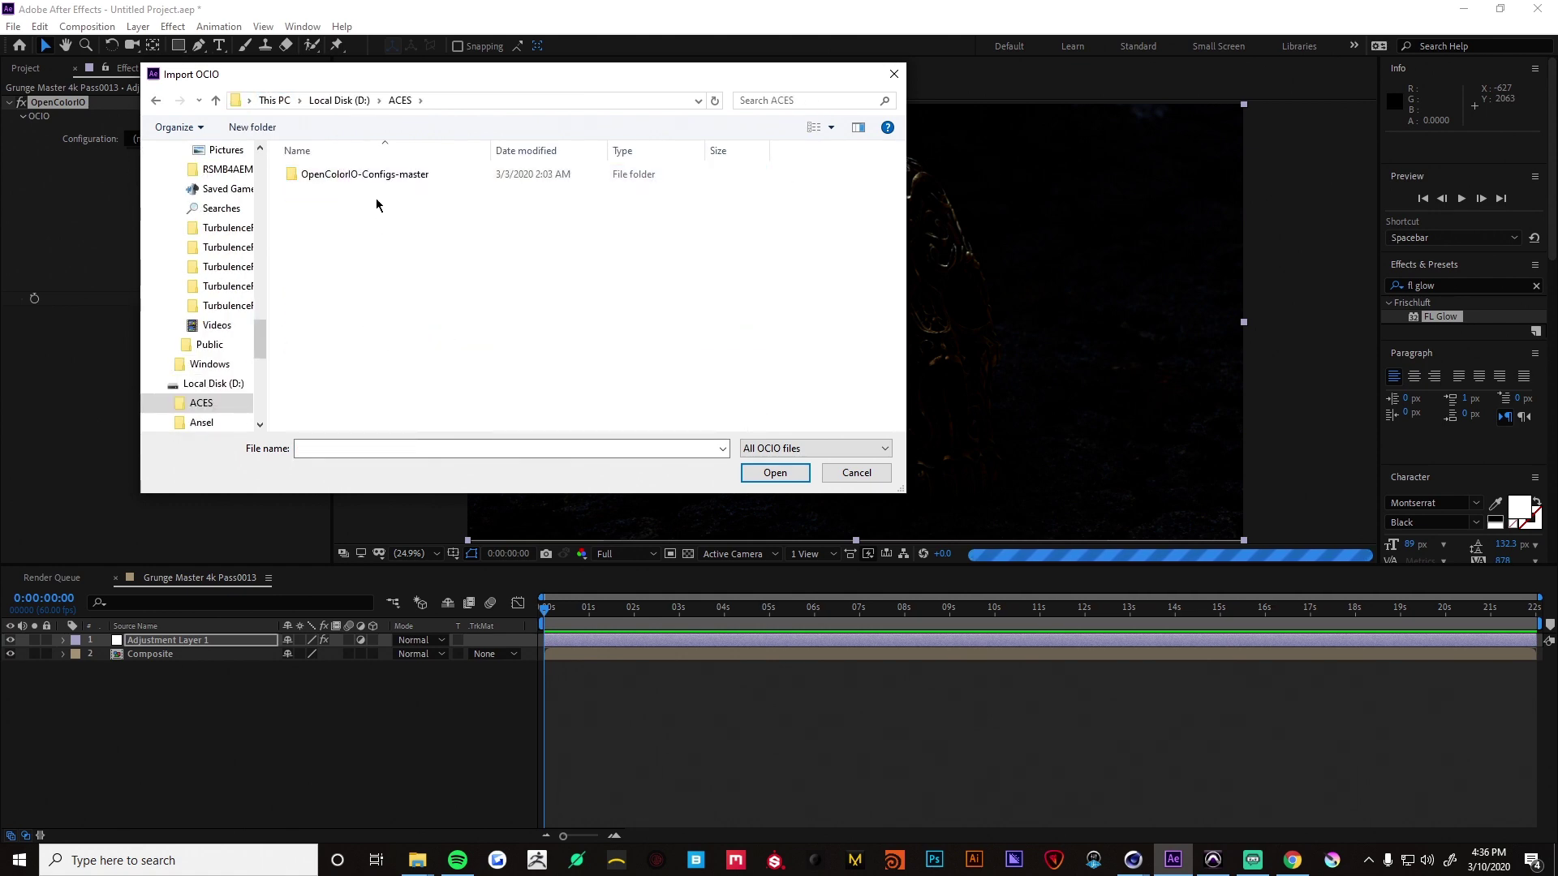
double_click(380, 173)
double_click(336, 247)
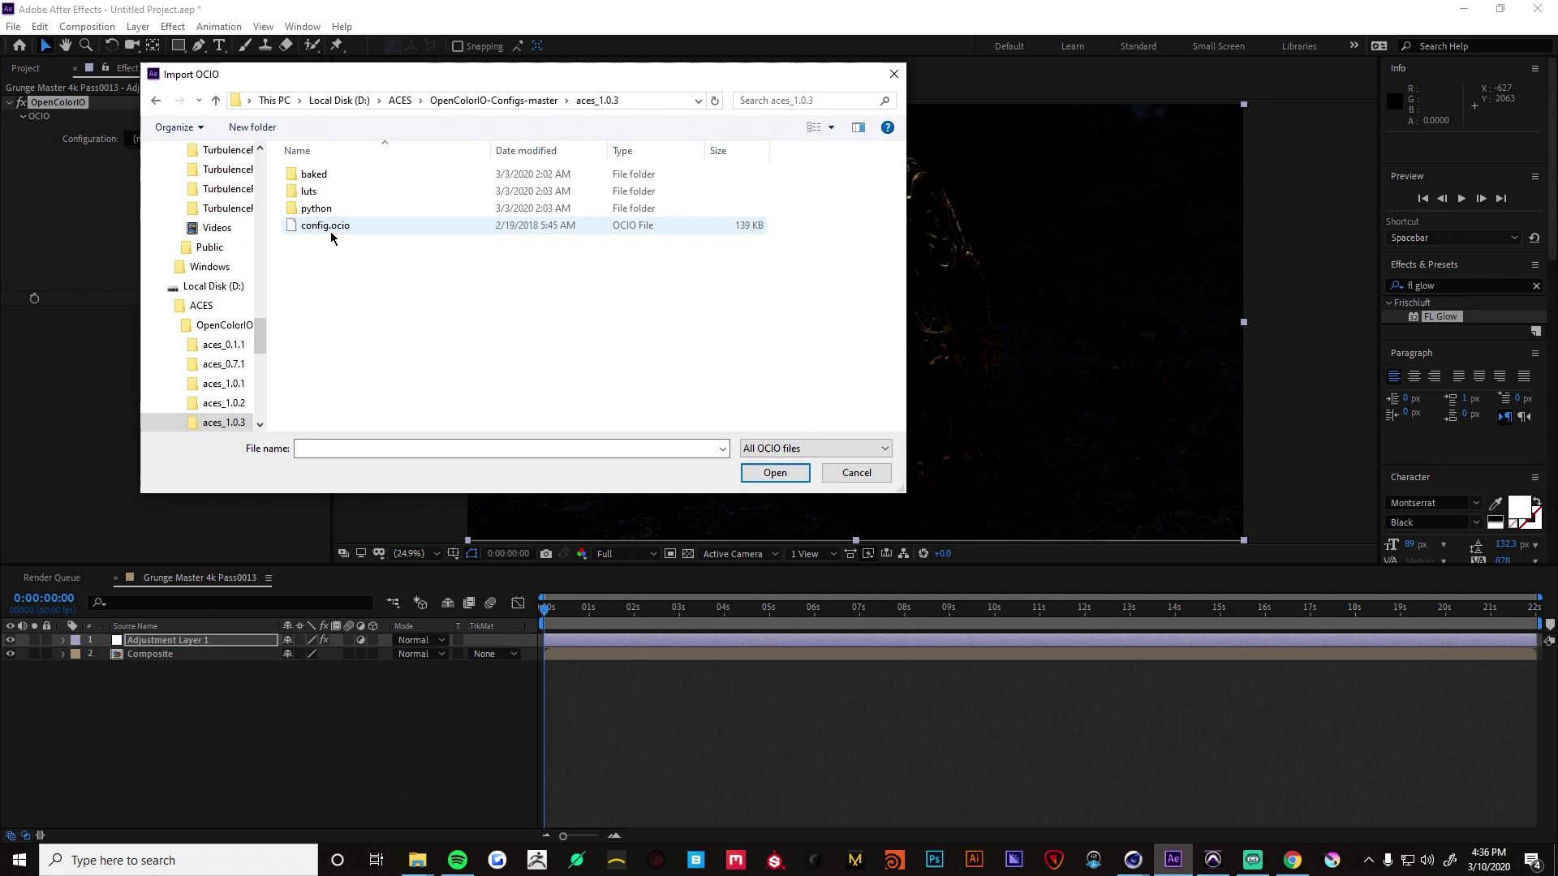
click(328, 227)
double_click(328, 228)
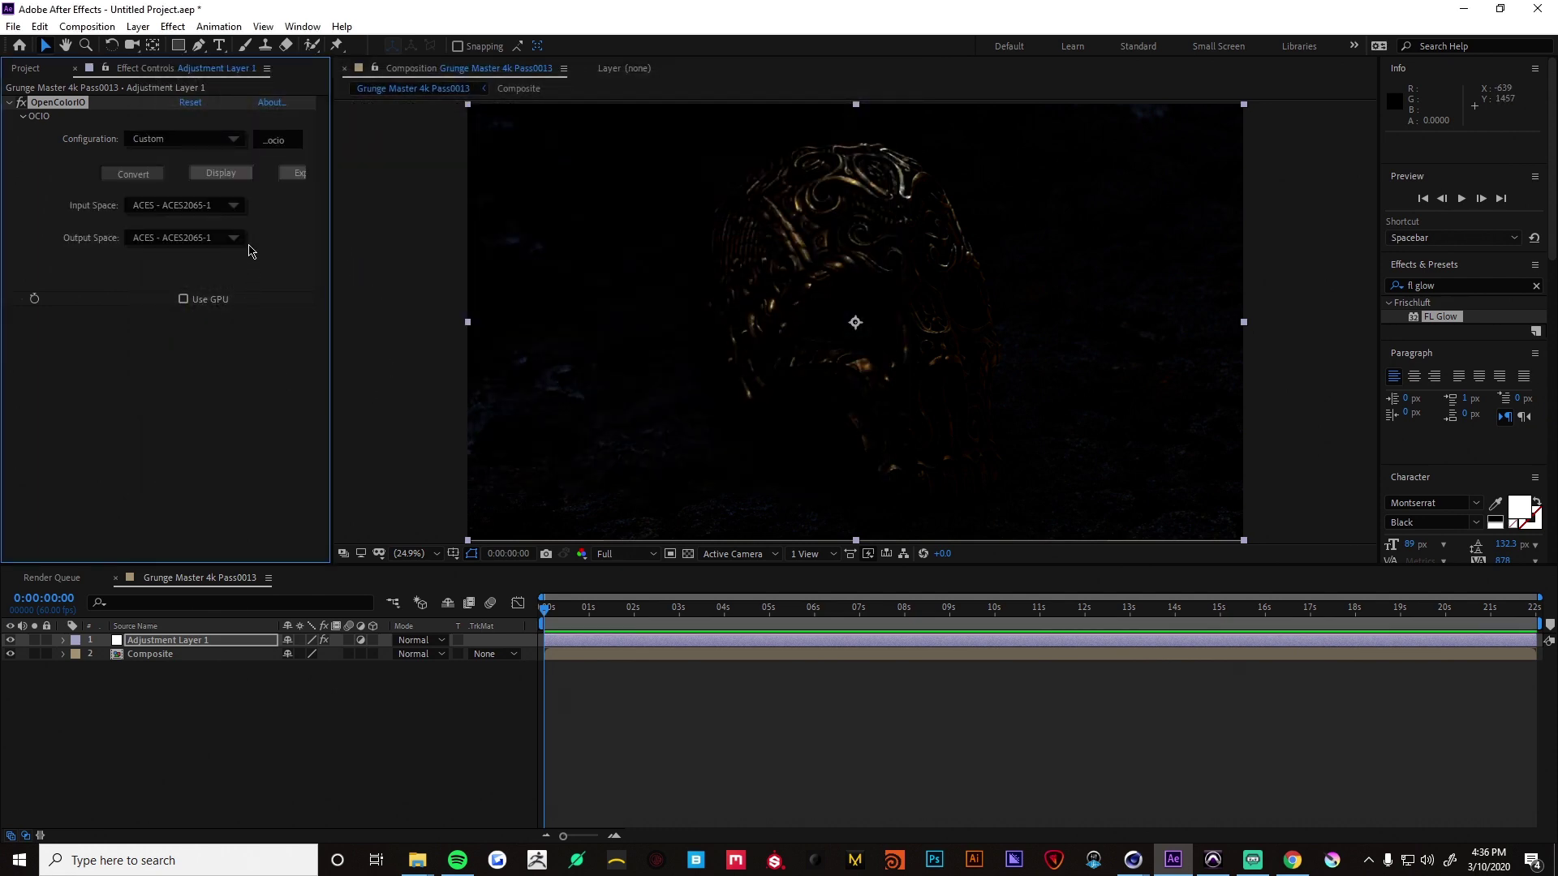
- On Adjustment Layer 1, set OpenColorIO input to Utility - Linear sRGB and output to ACES - ACEScg
click(192, 426)
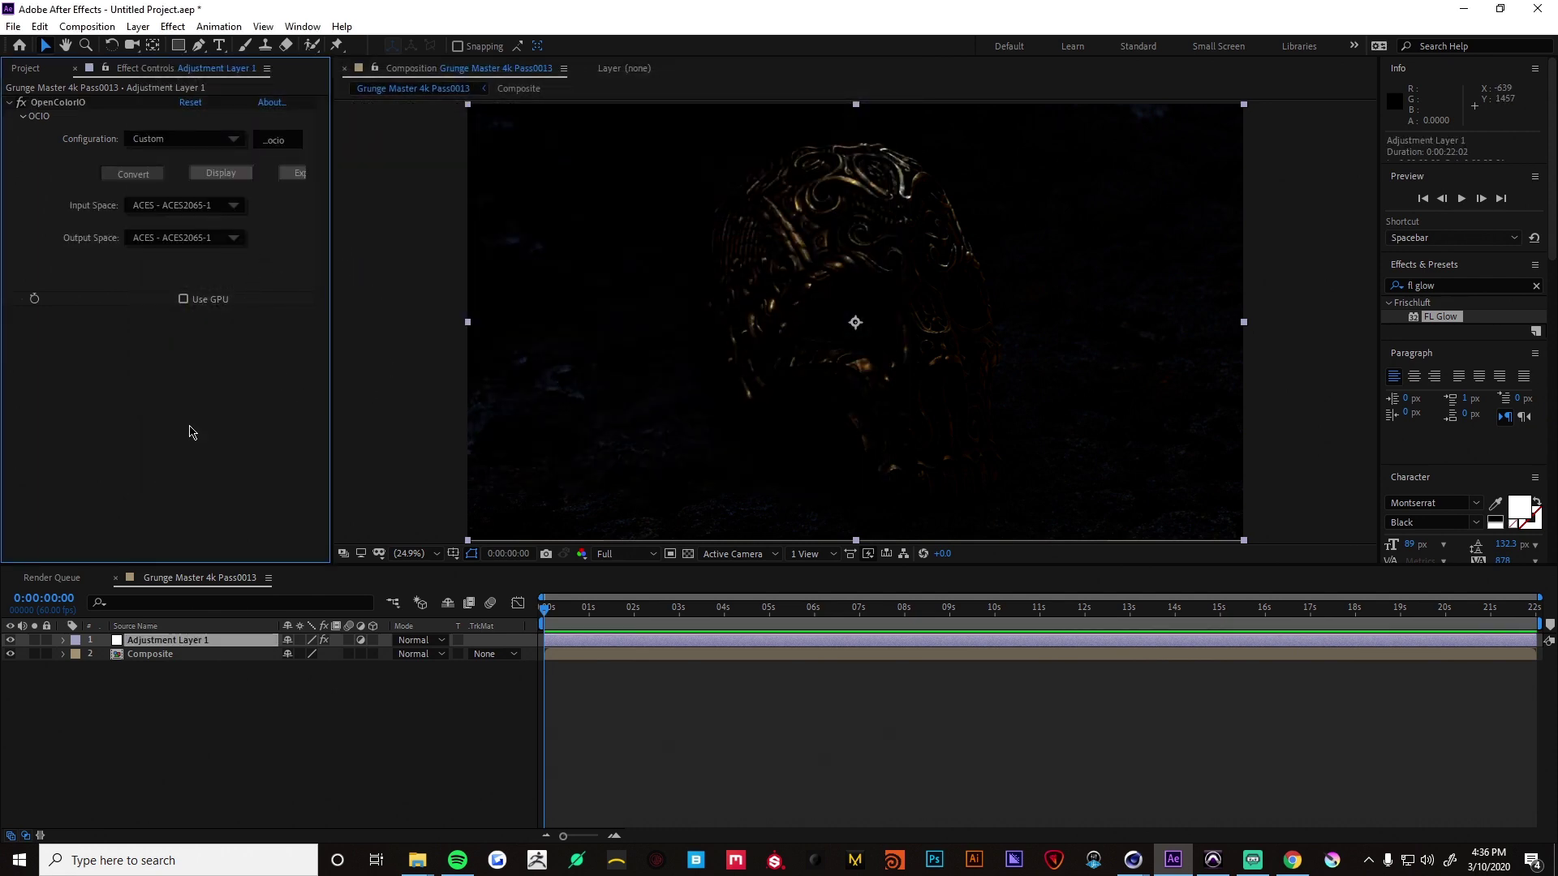
click(232, 209)
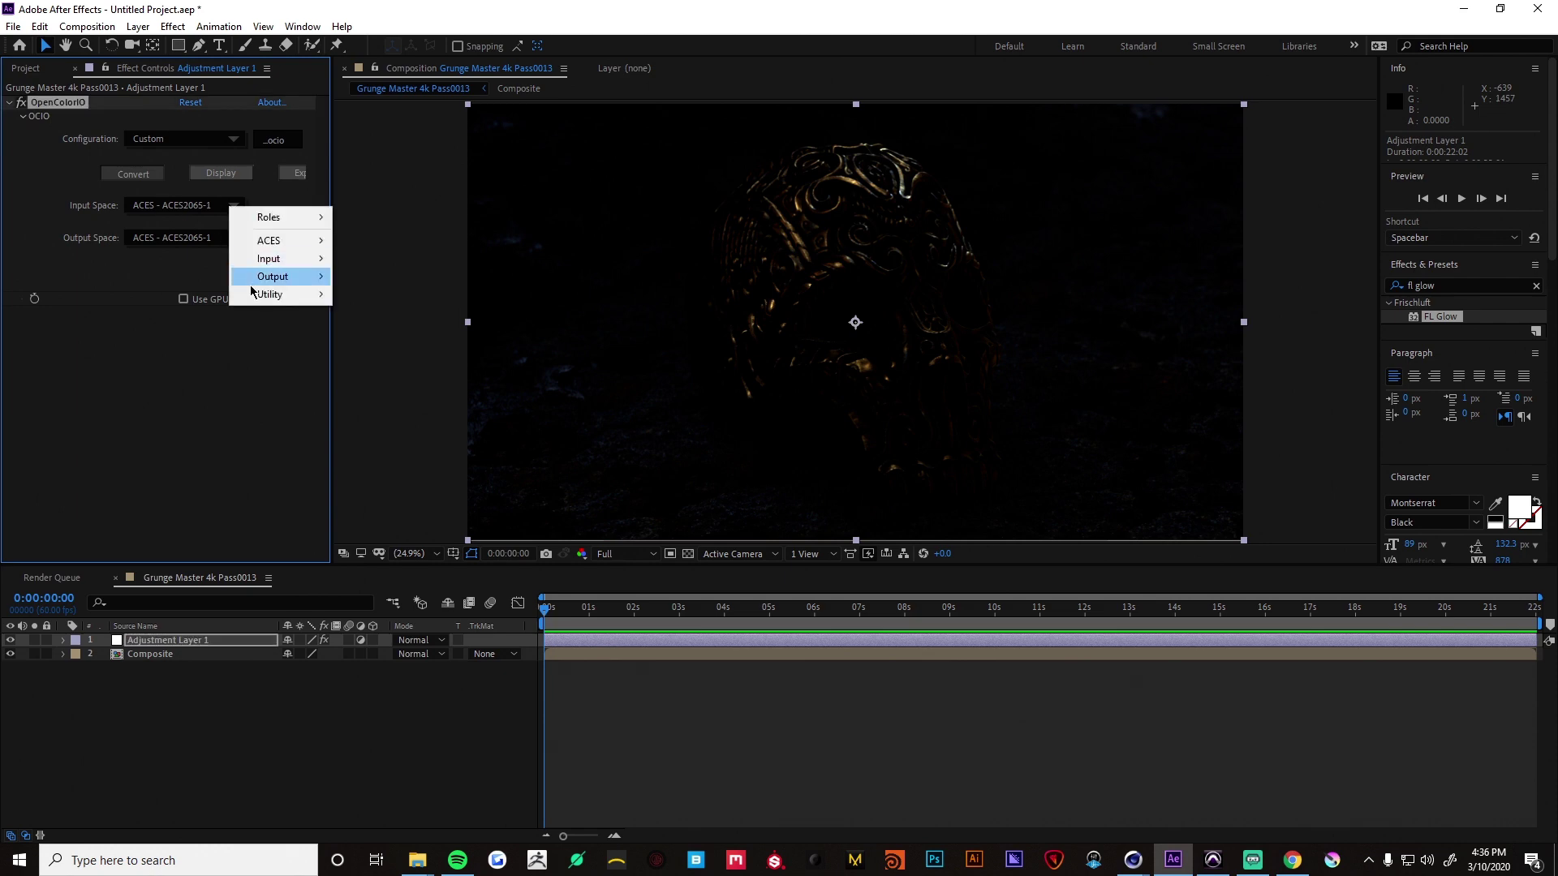
mouse_move(261, 296)
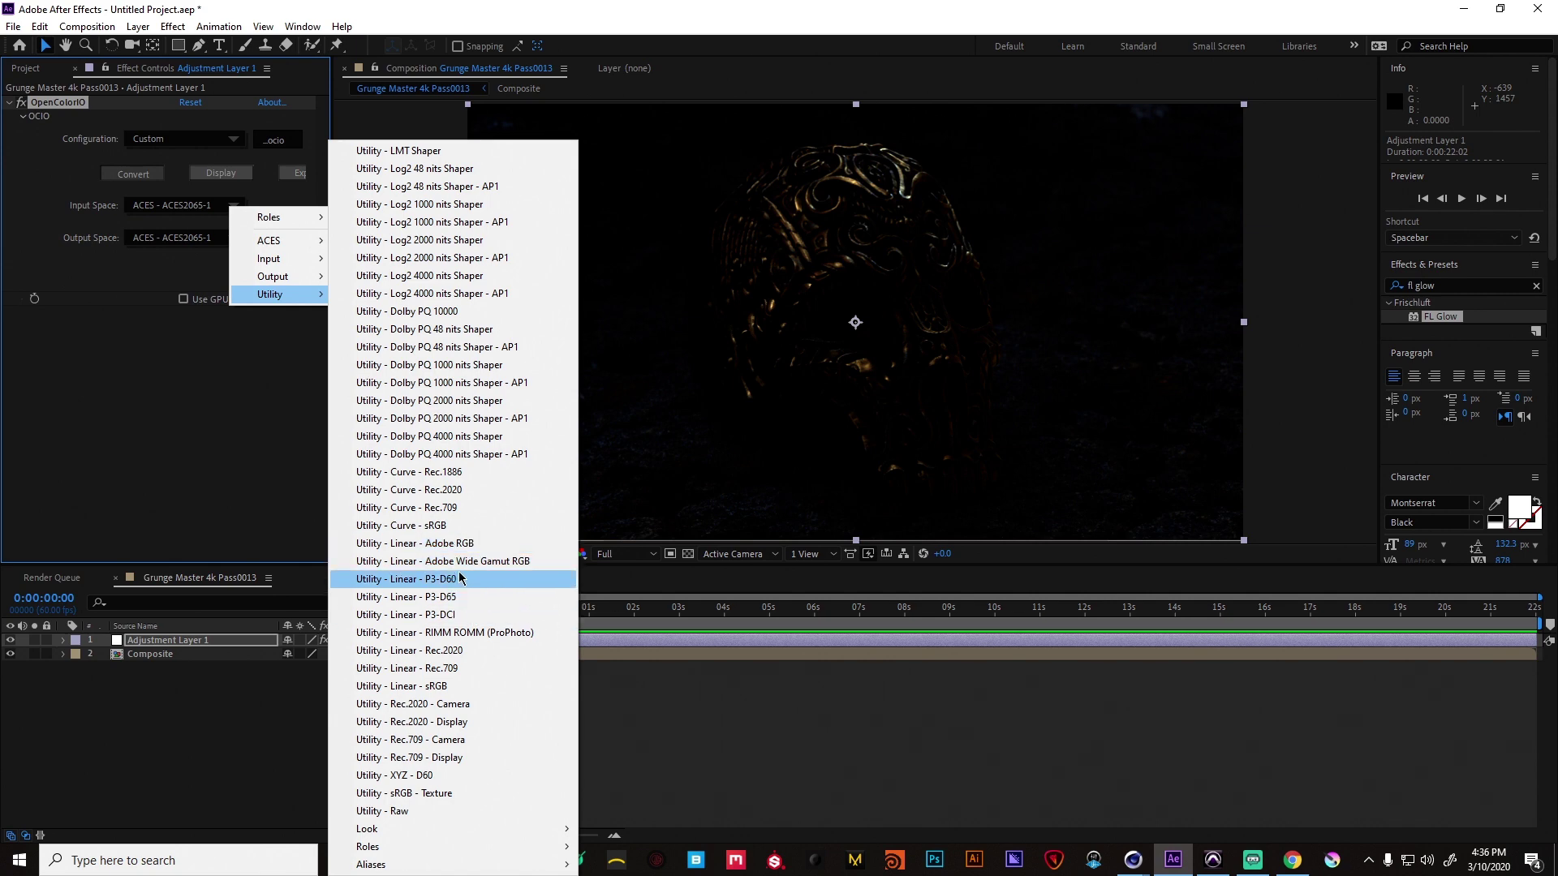
click(451, 687)
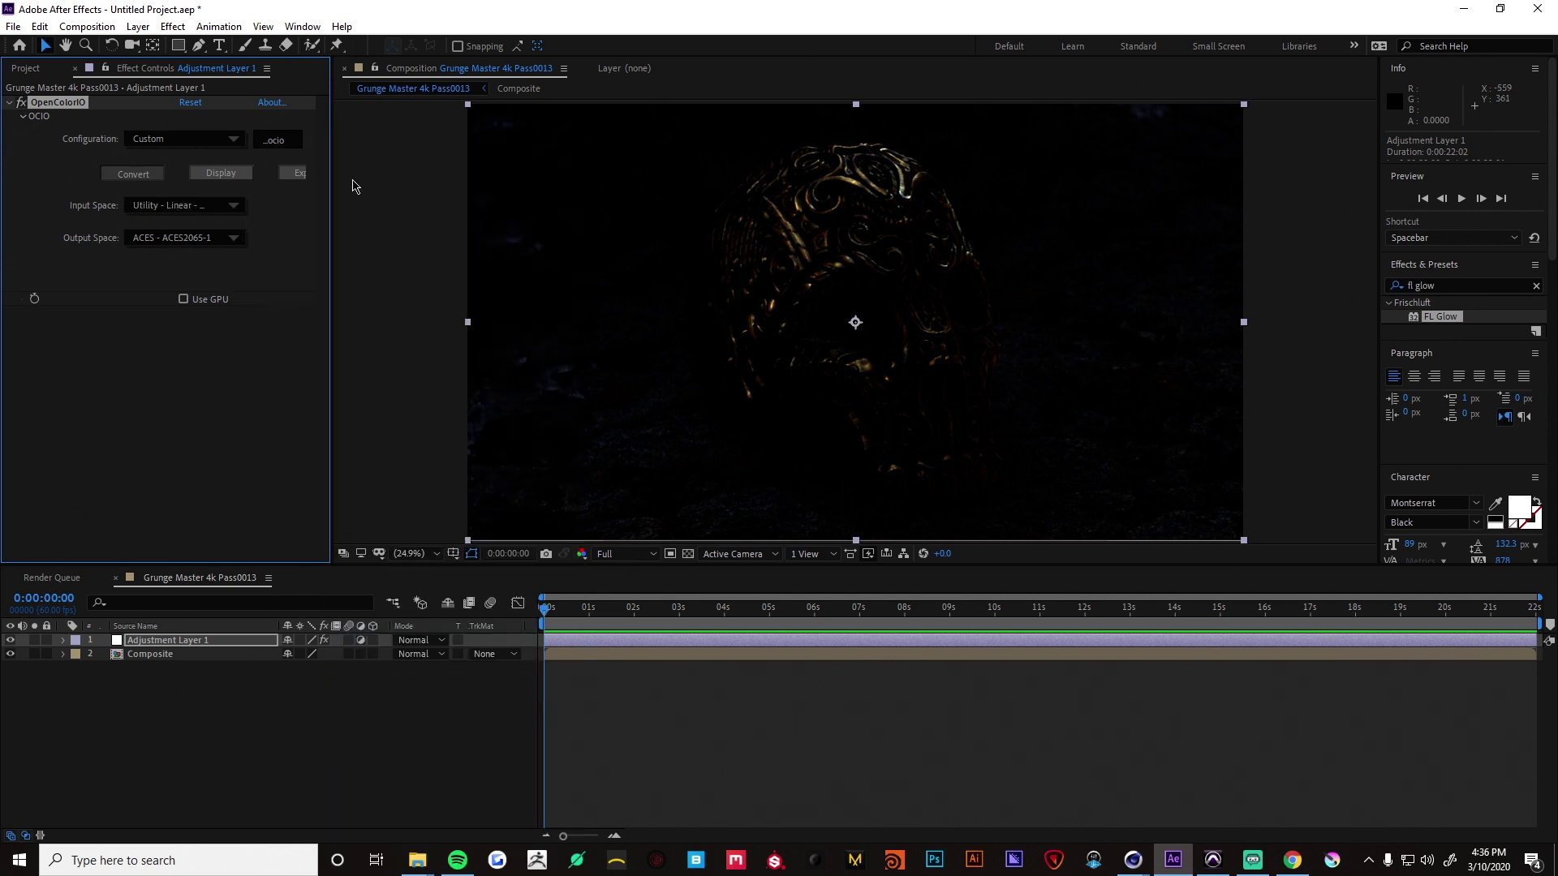
click(235, 241)
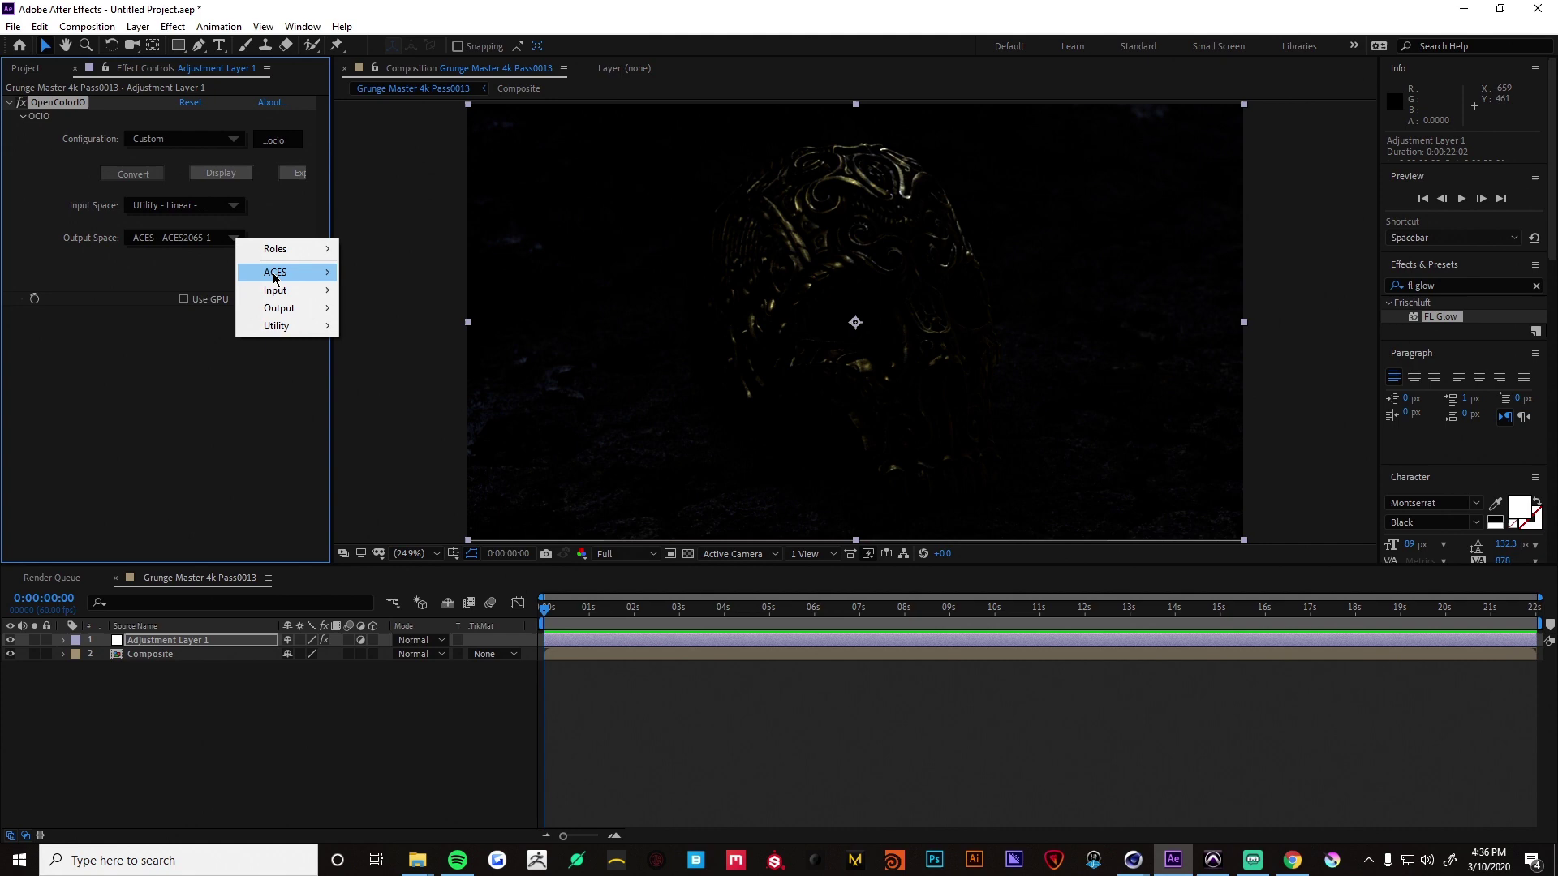
mouse_move(274, 277)
click(401, 342)
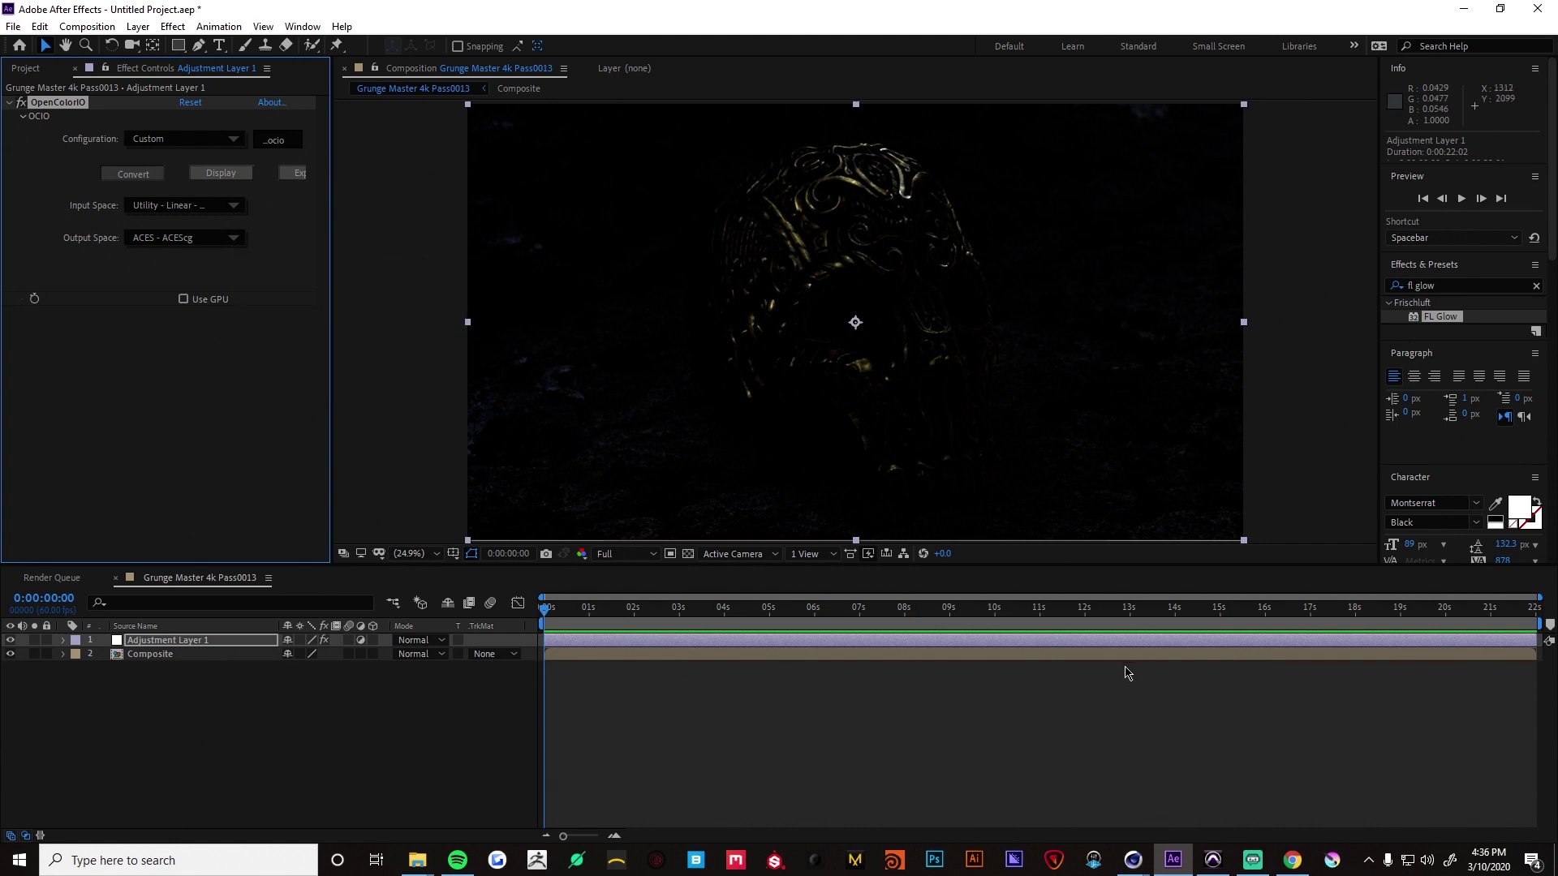
click(226, 706)
click(237, 648)
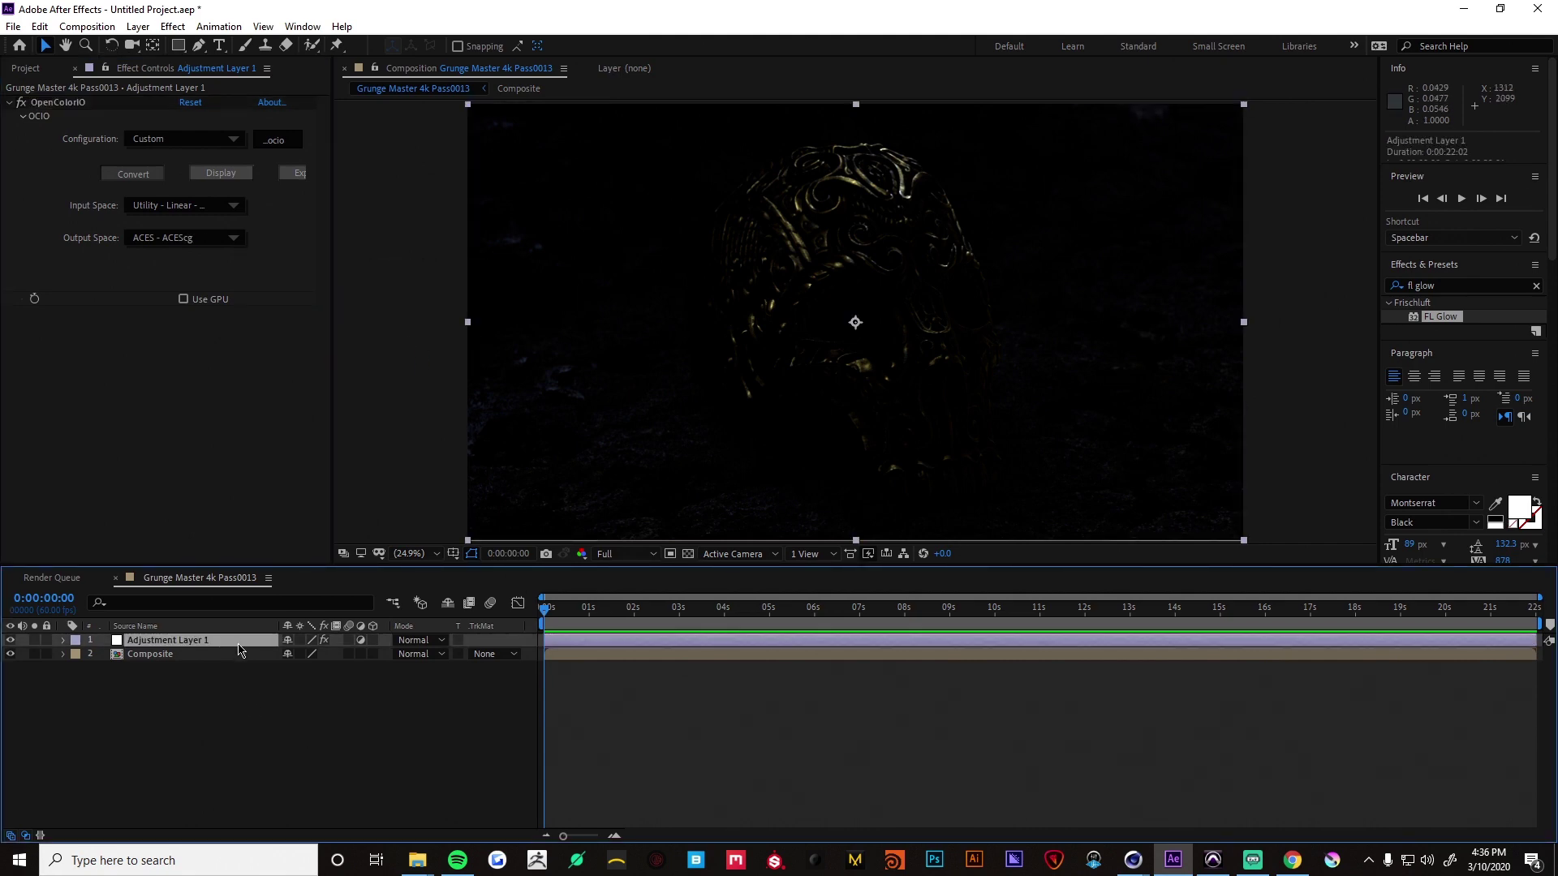
- Rename Adjustment Layer 1 to IDT and add a new adjustment layer named ODT
key(Return)
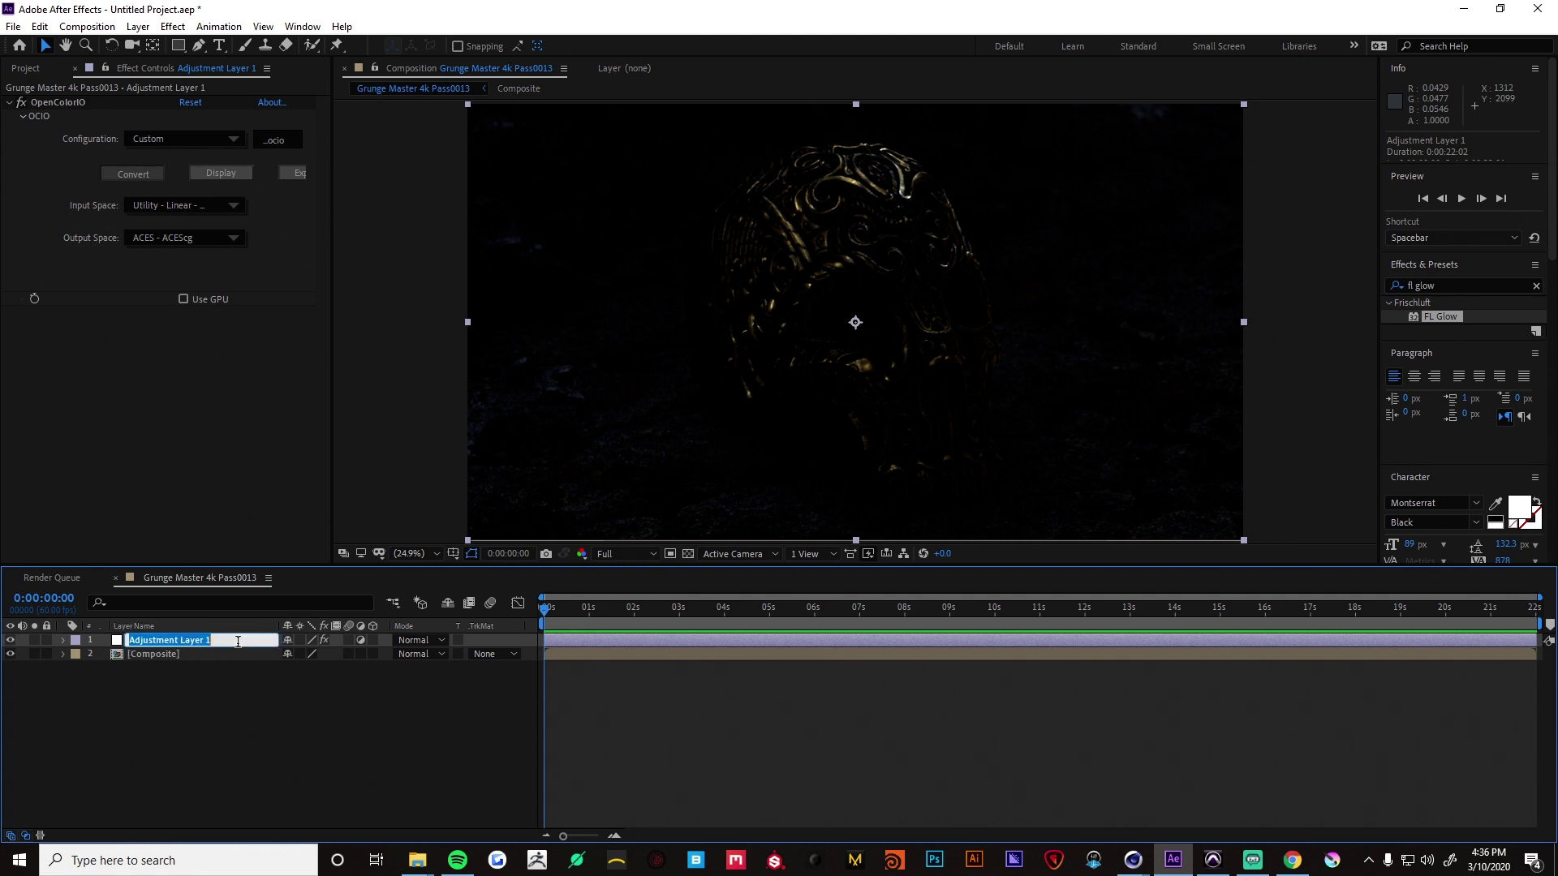
text(IDT)
click(250, 719)
key(ctrl+alt+y)
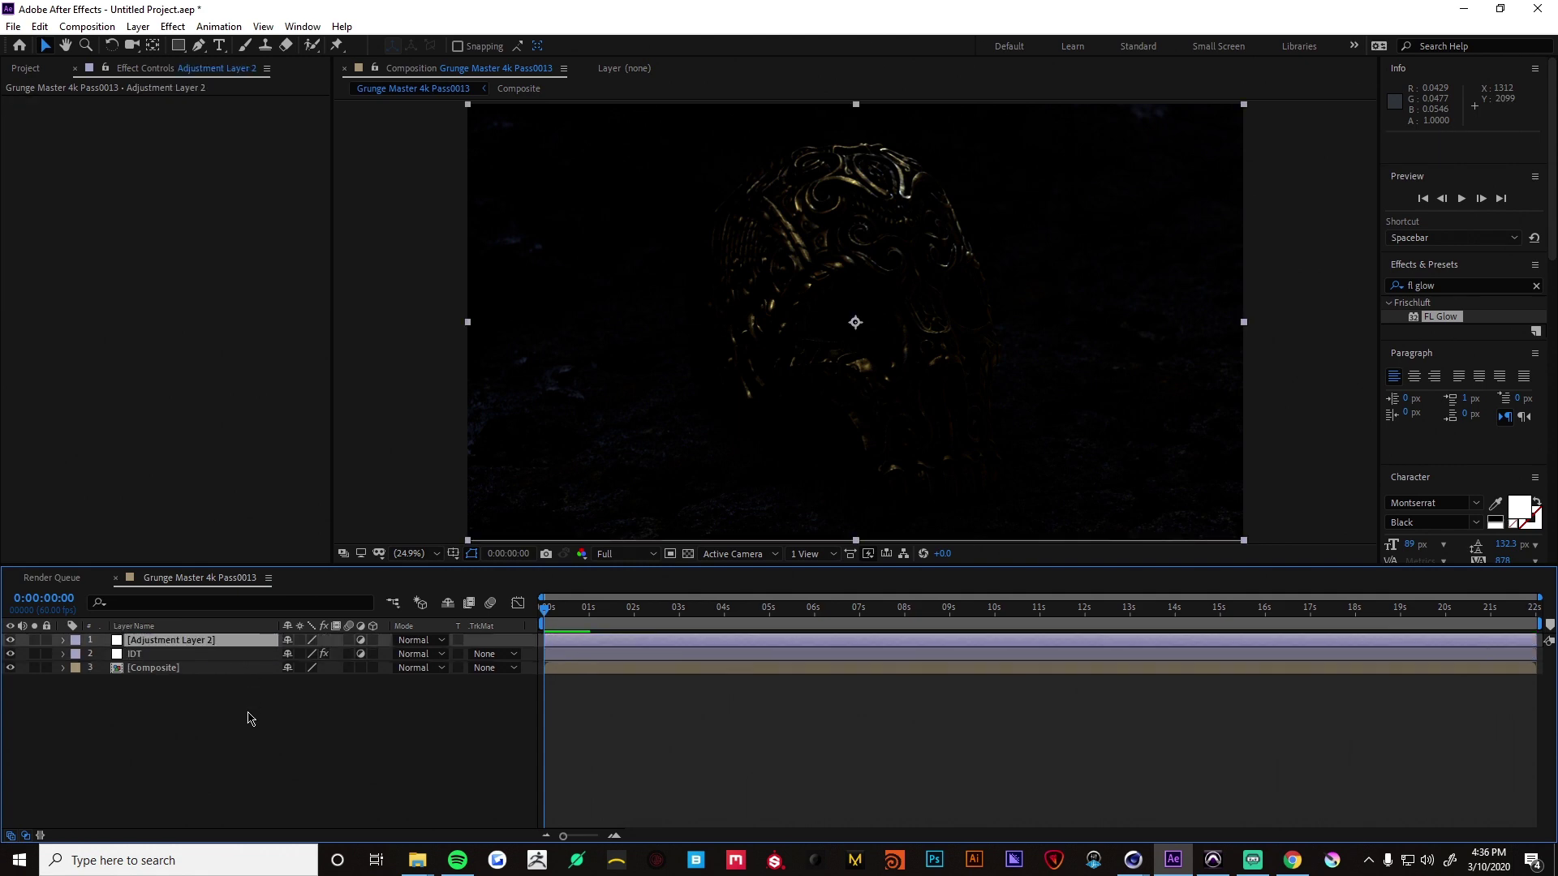
key(Return)
text(o)
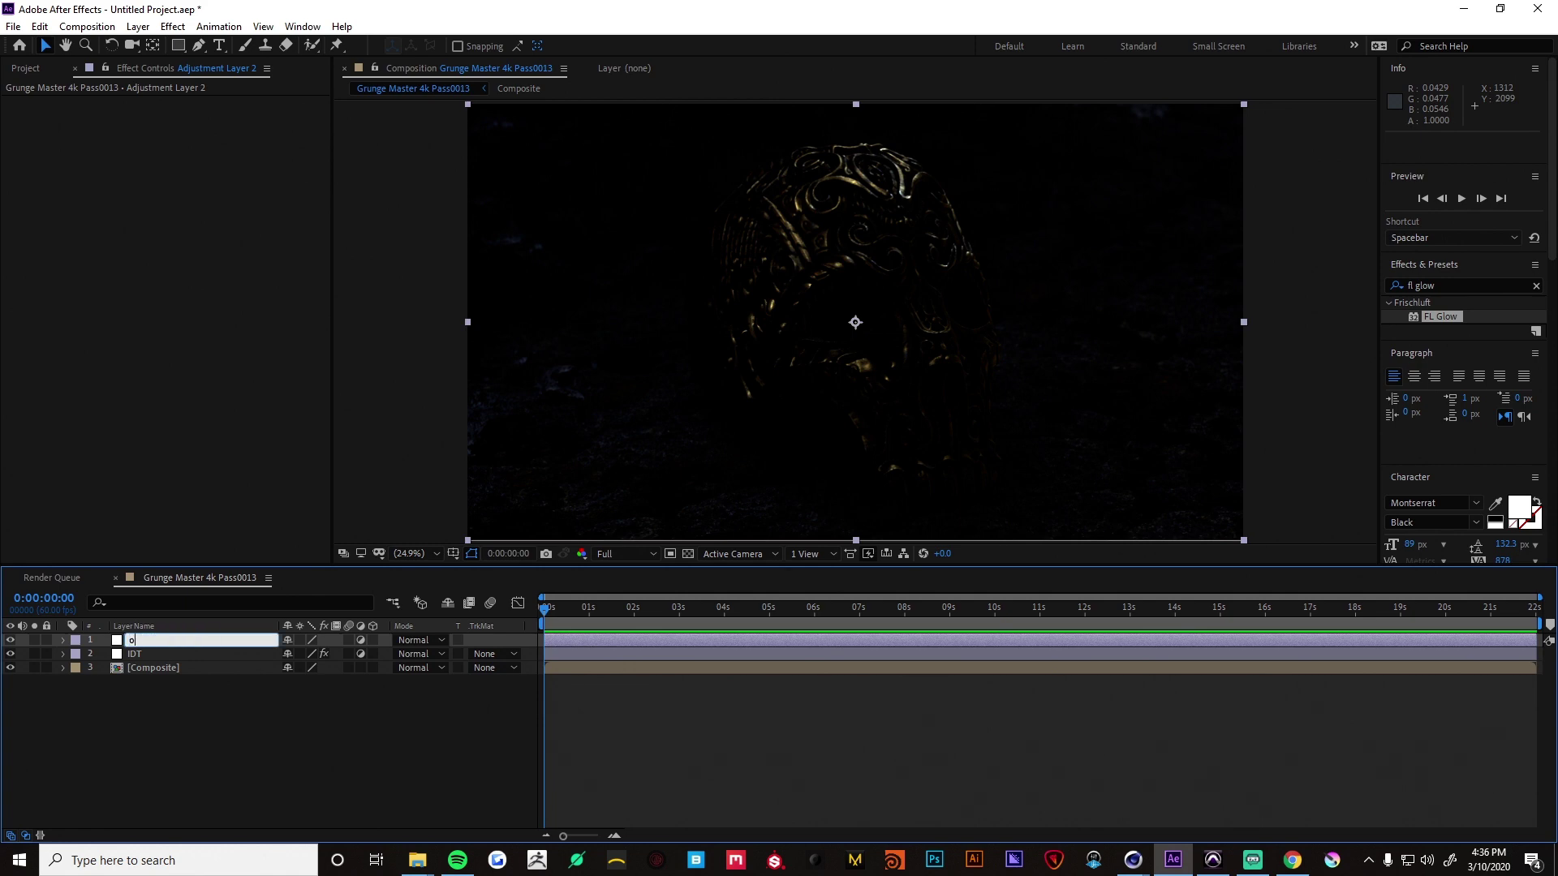
text(pODT)
click(250, 719)
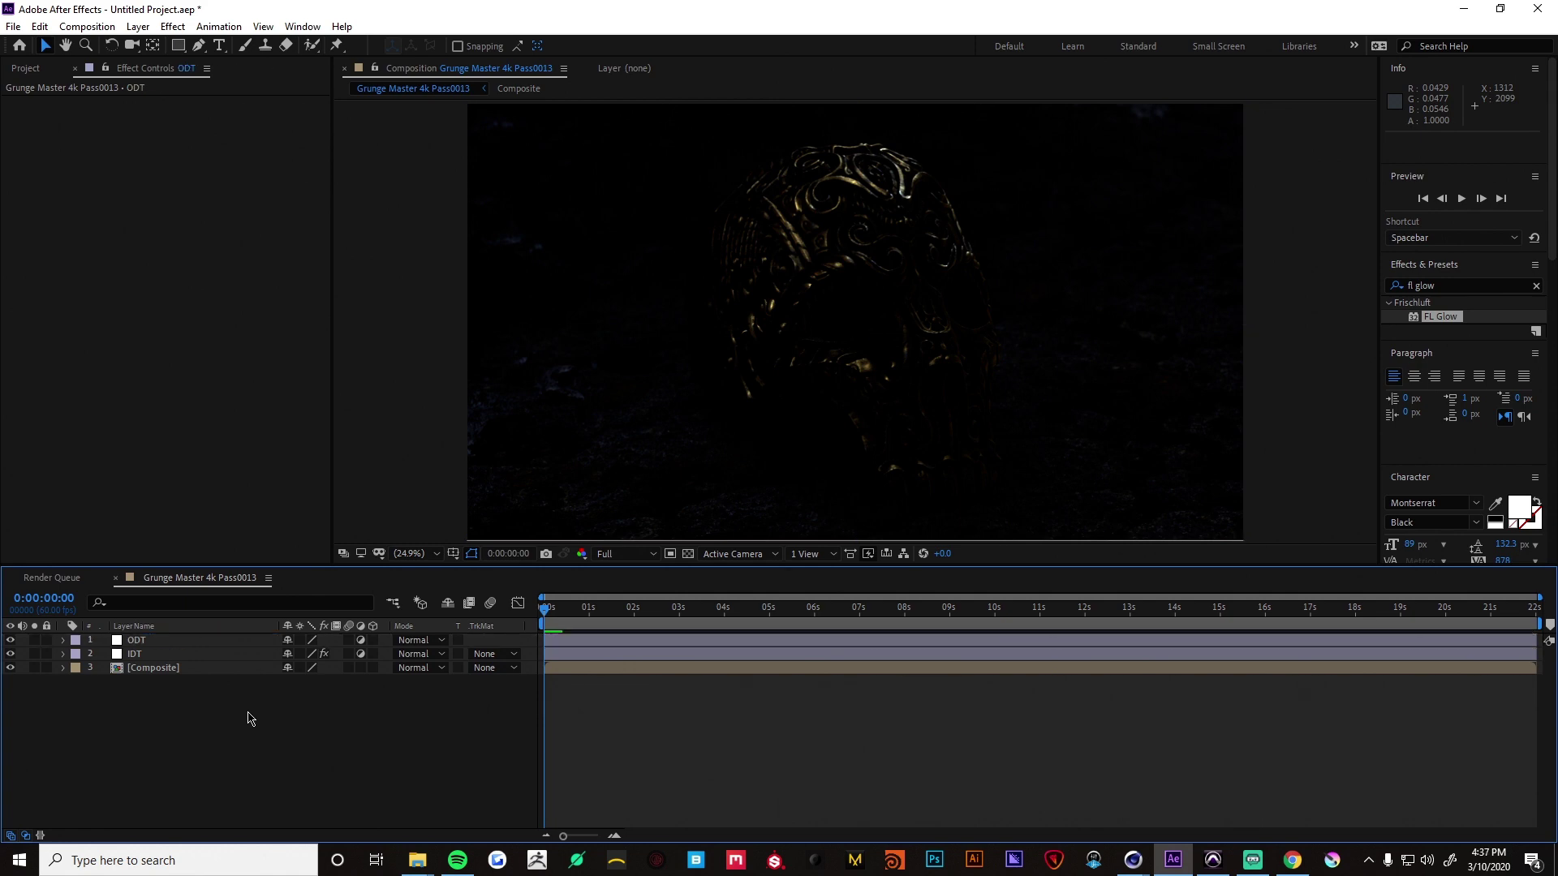
click(168, 641)
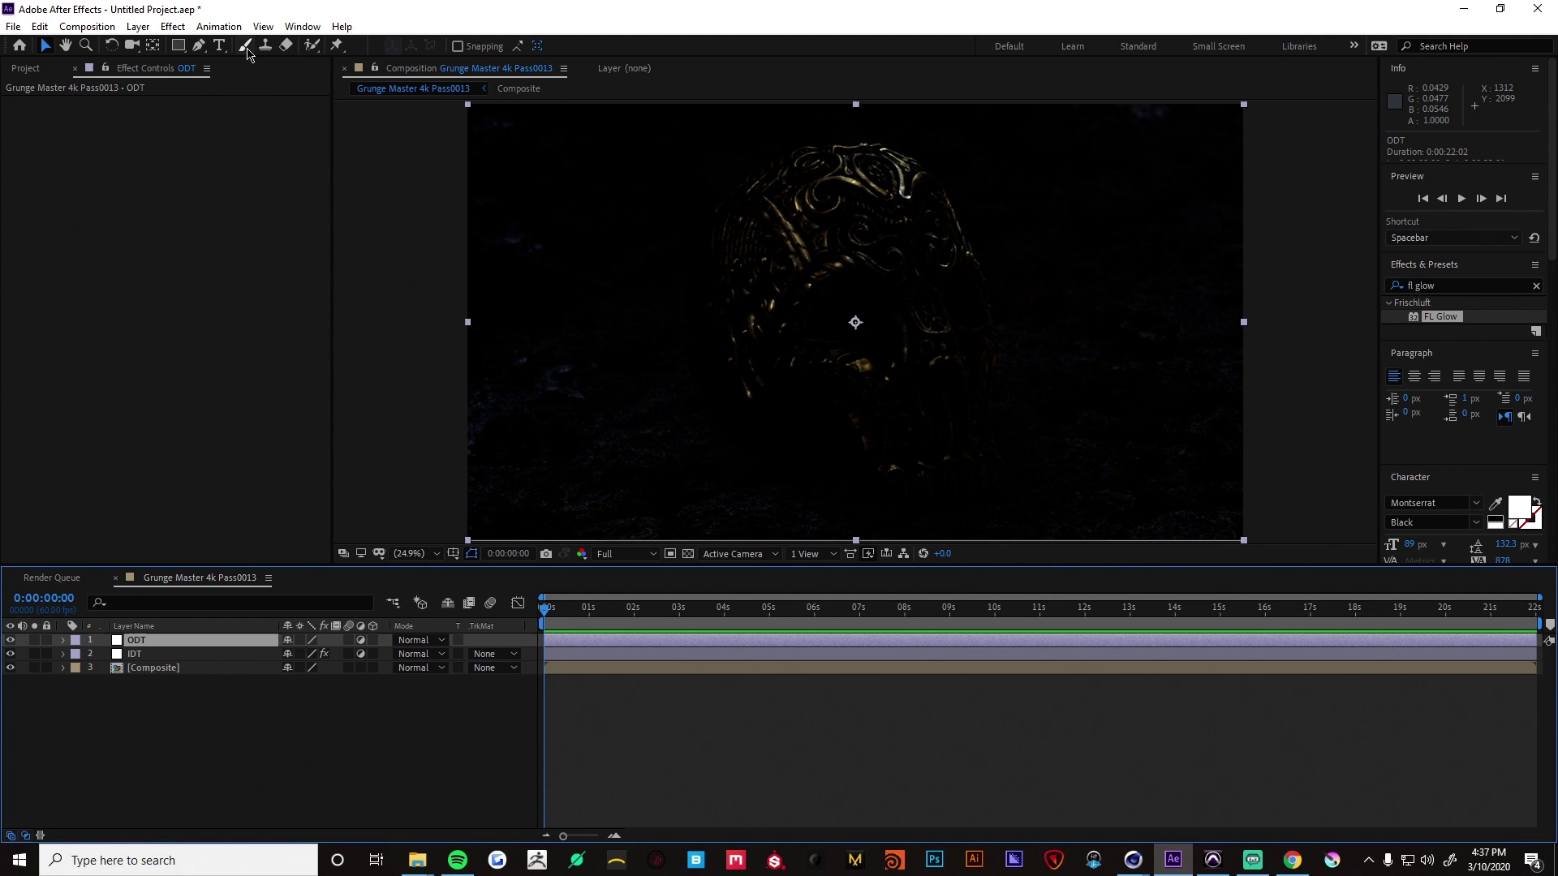
- Apply OpenColorIO to the ODT layer using the custom config.ocio file
click(173, 26)
click(200, 59)
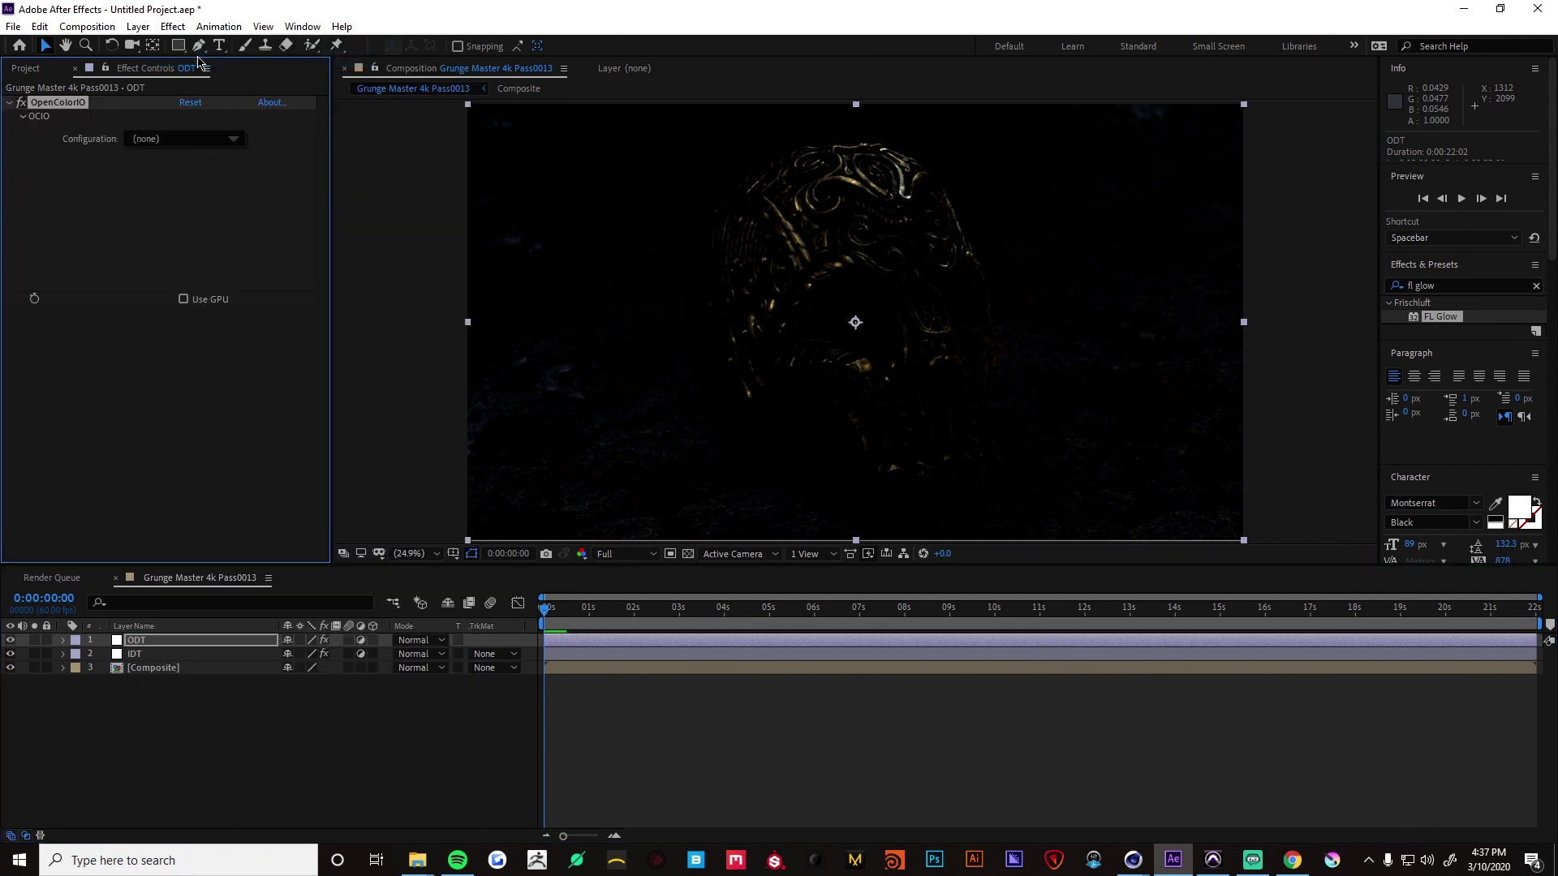
click(186, 139)
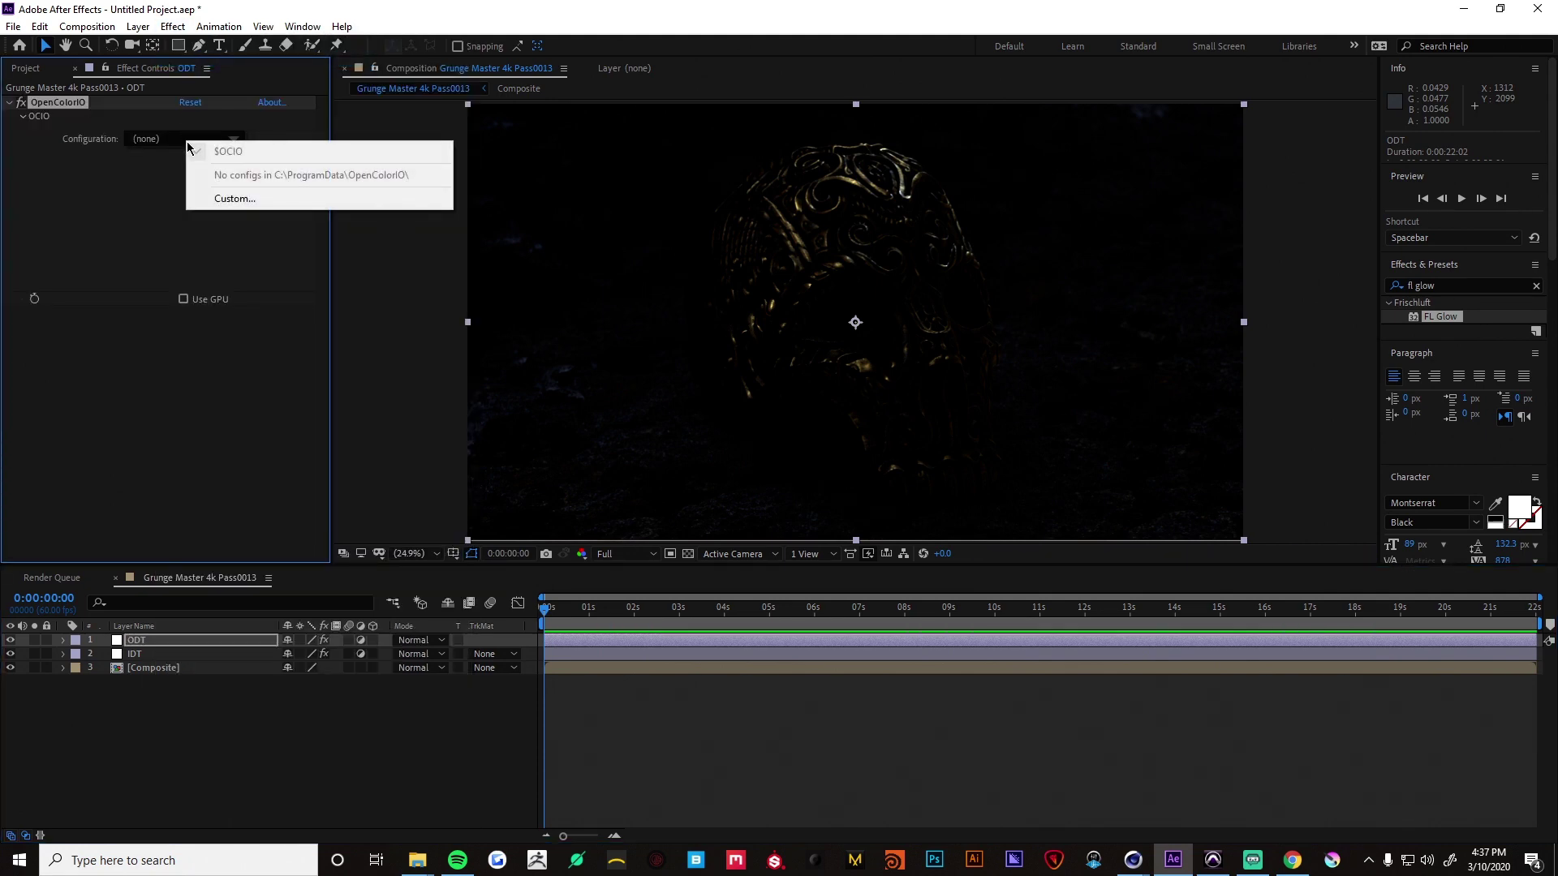
click(235, 198)
double_click(347, 219)
- Set ODT's conversion from ACES - ACEScg to Output - sRGB, toggling the effect to compare
click(161, 212)
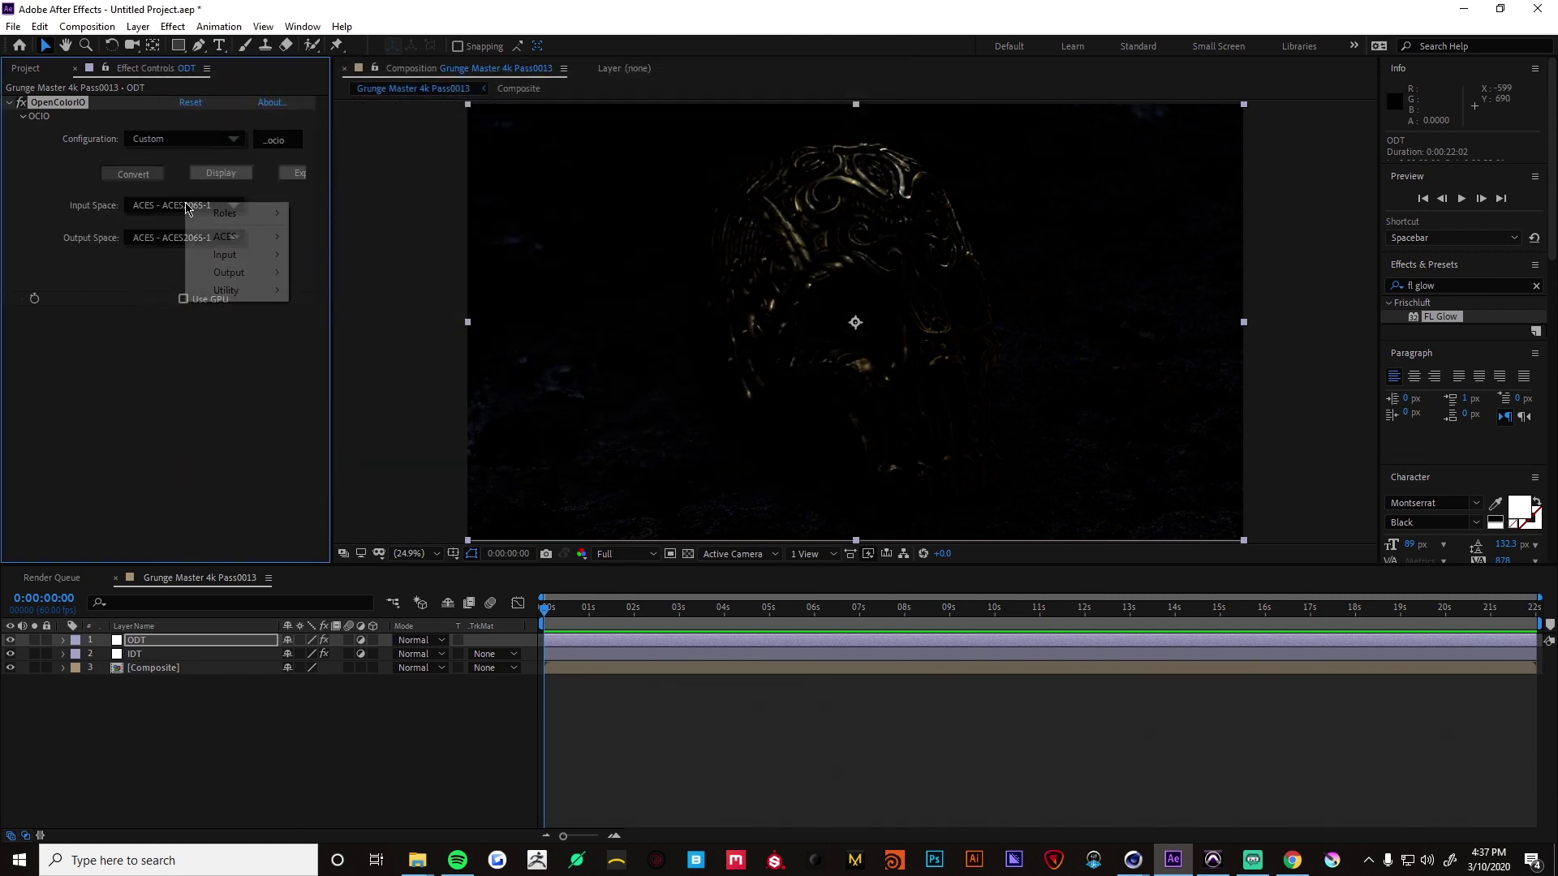
mouse_move(232, 239)
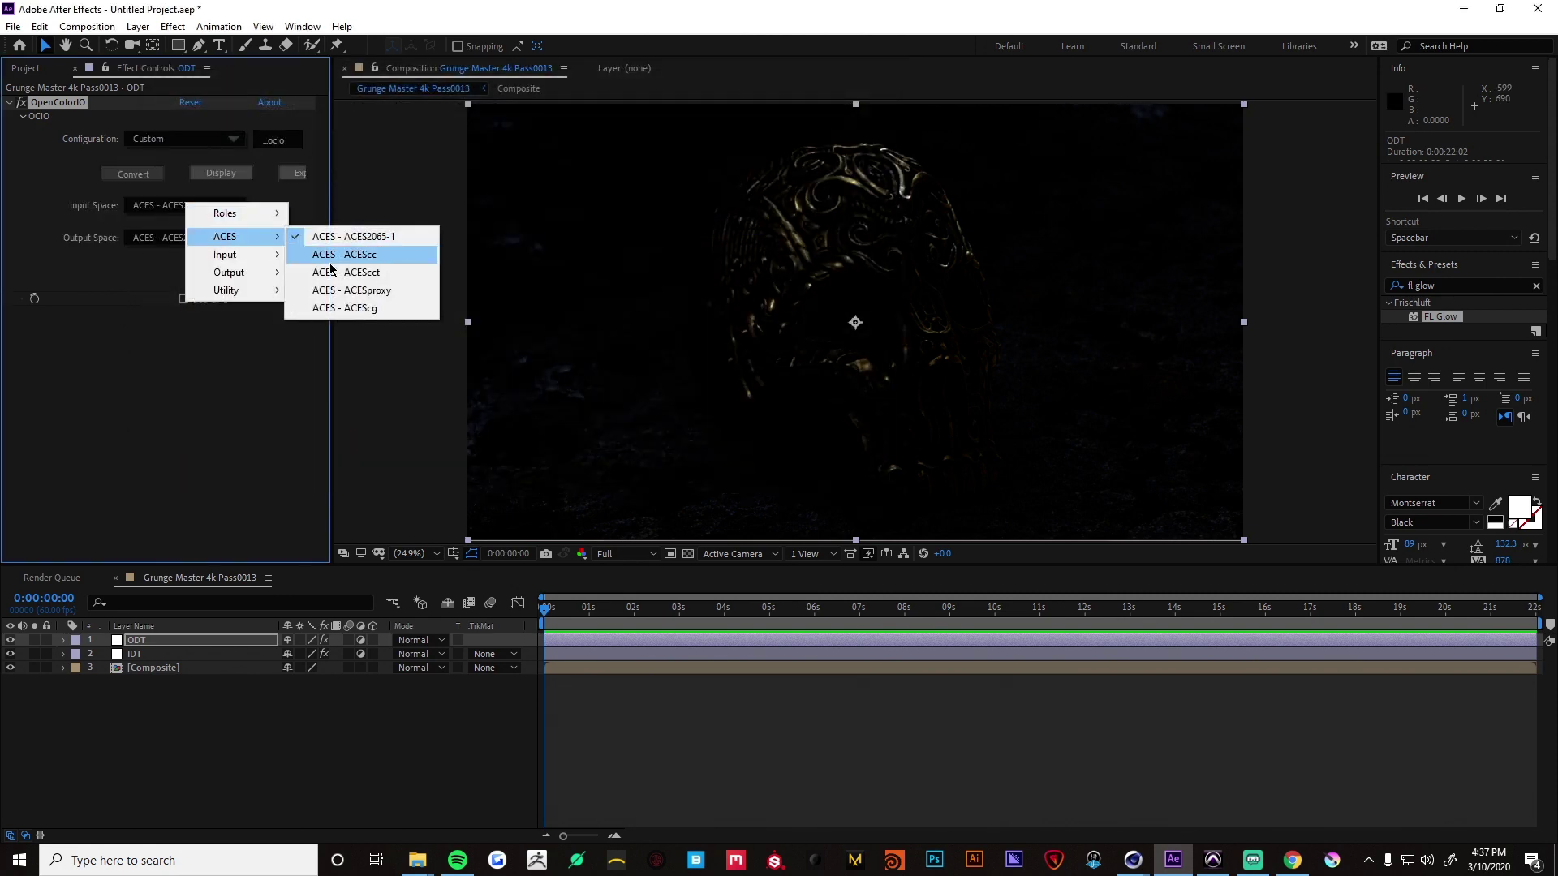
click(347, 309)
click(232, 238)
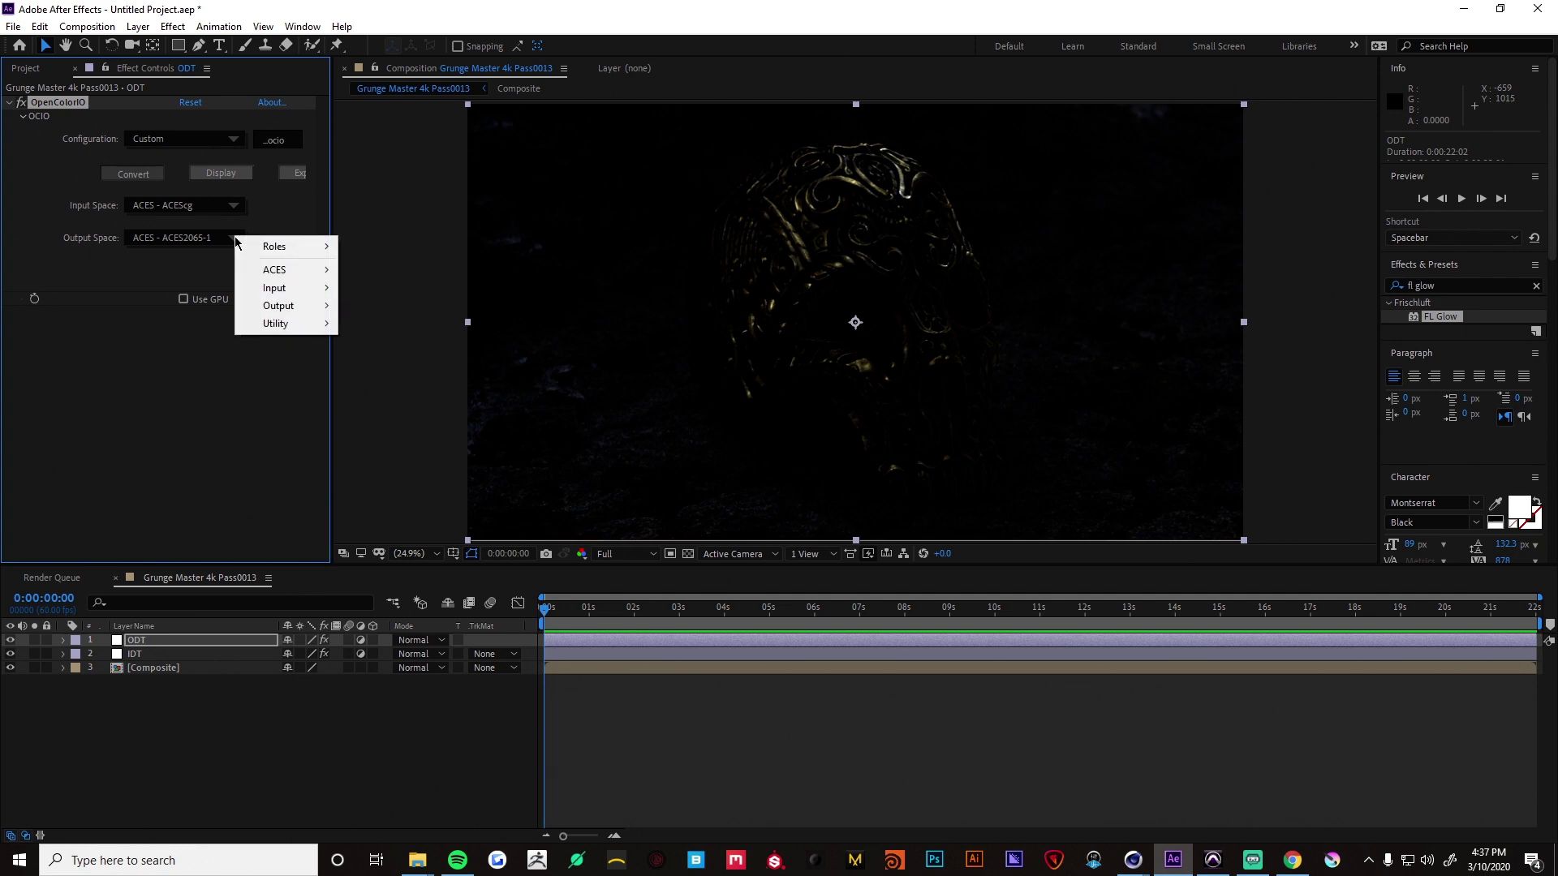
mouse_move(282, 315)
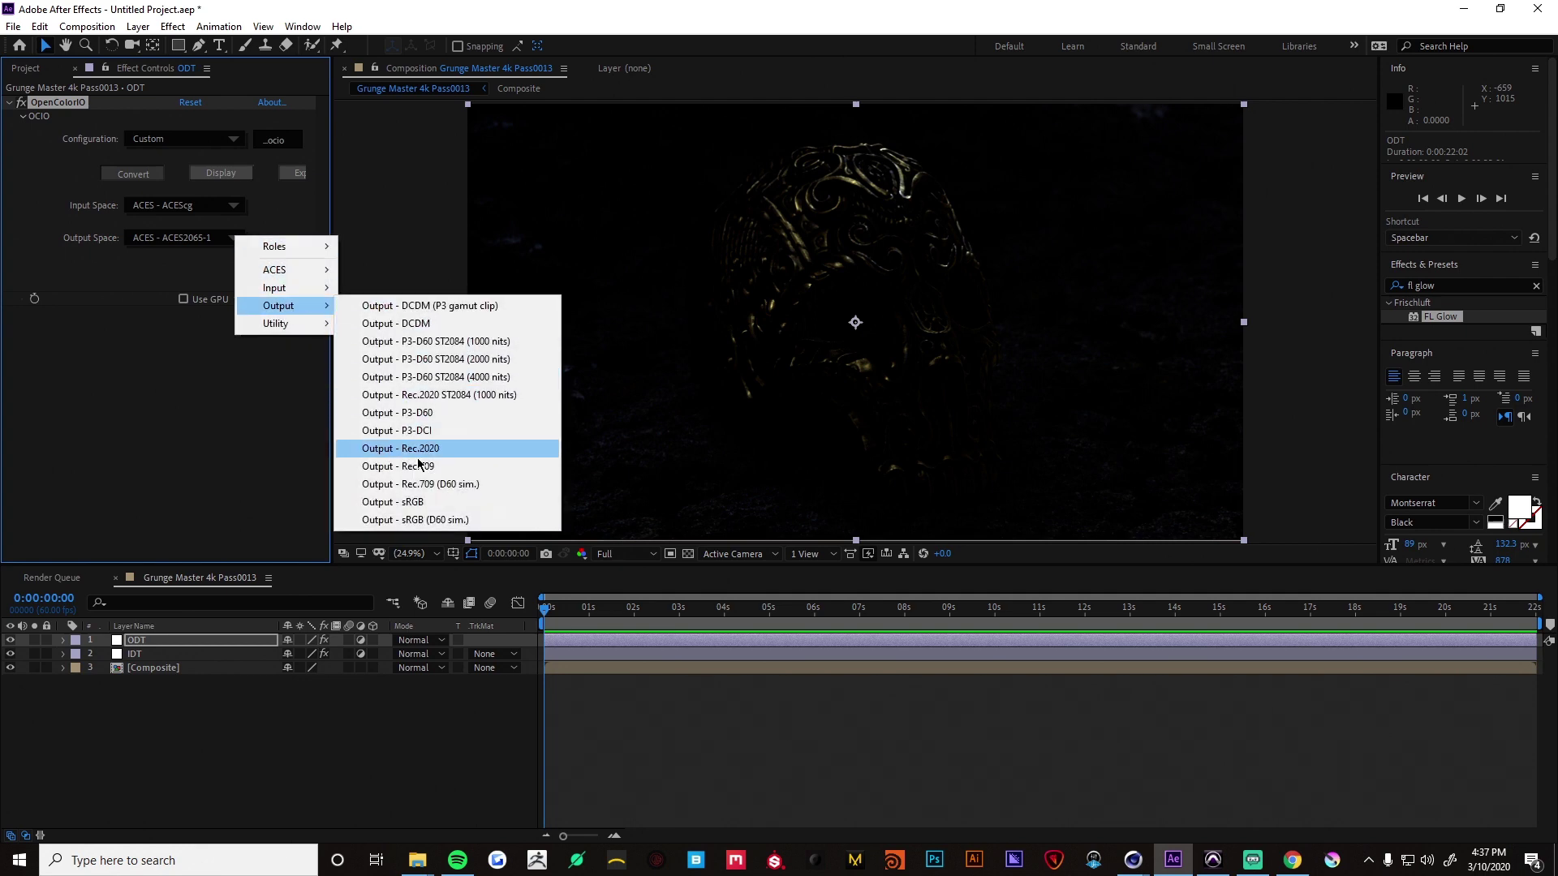
click(397, 502)
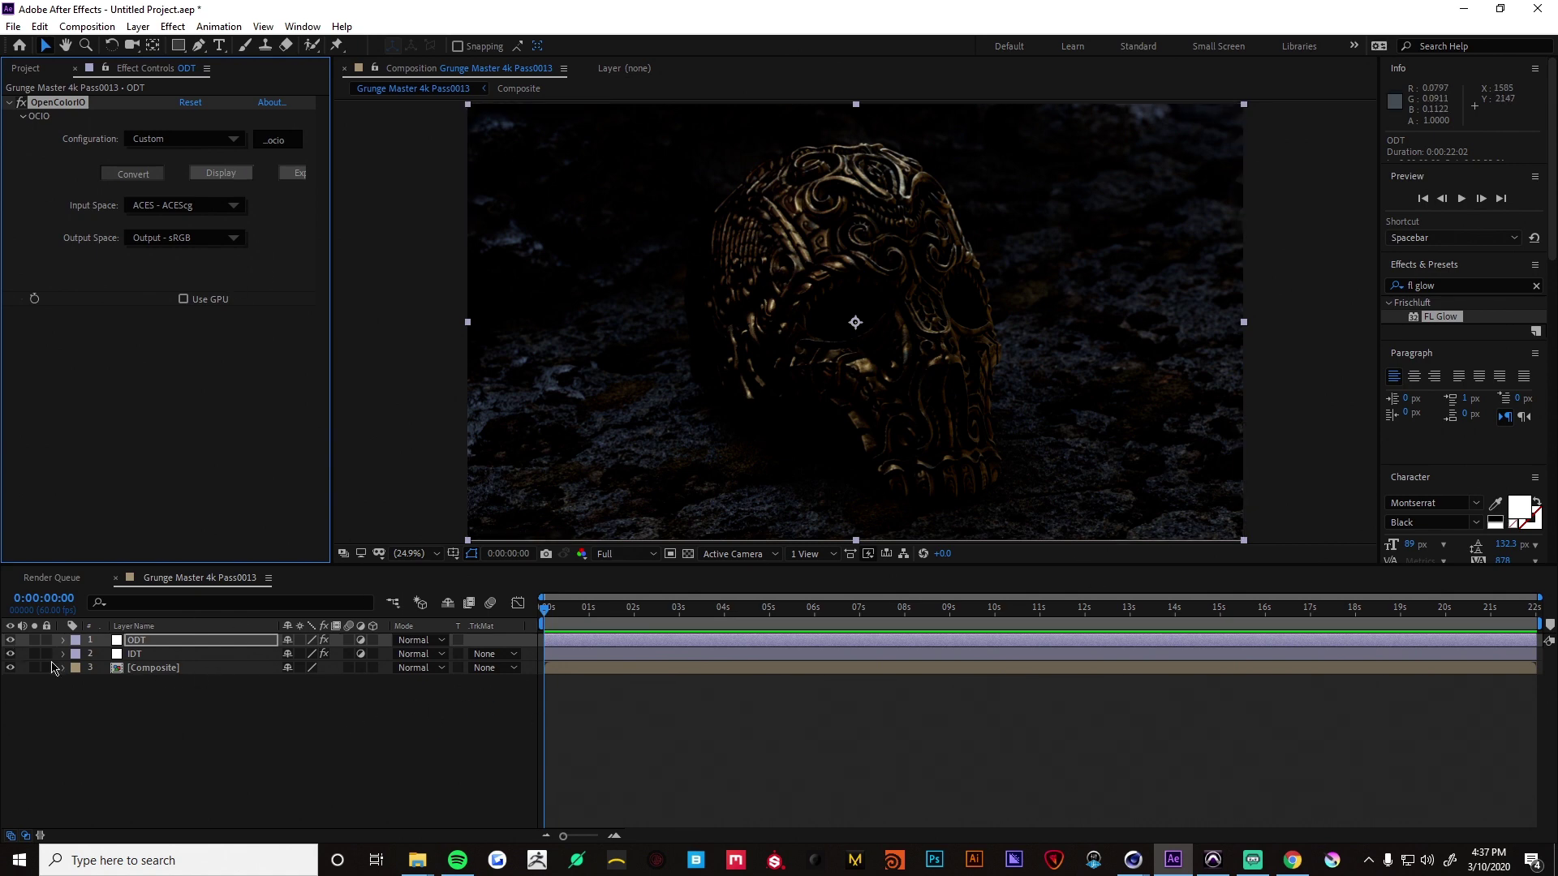
click(324, 640)
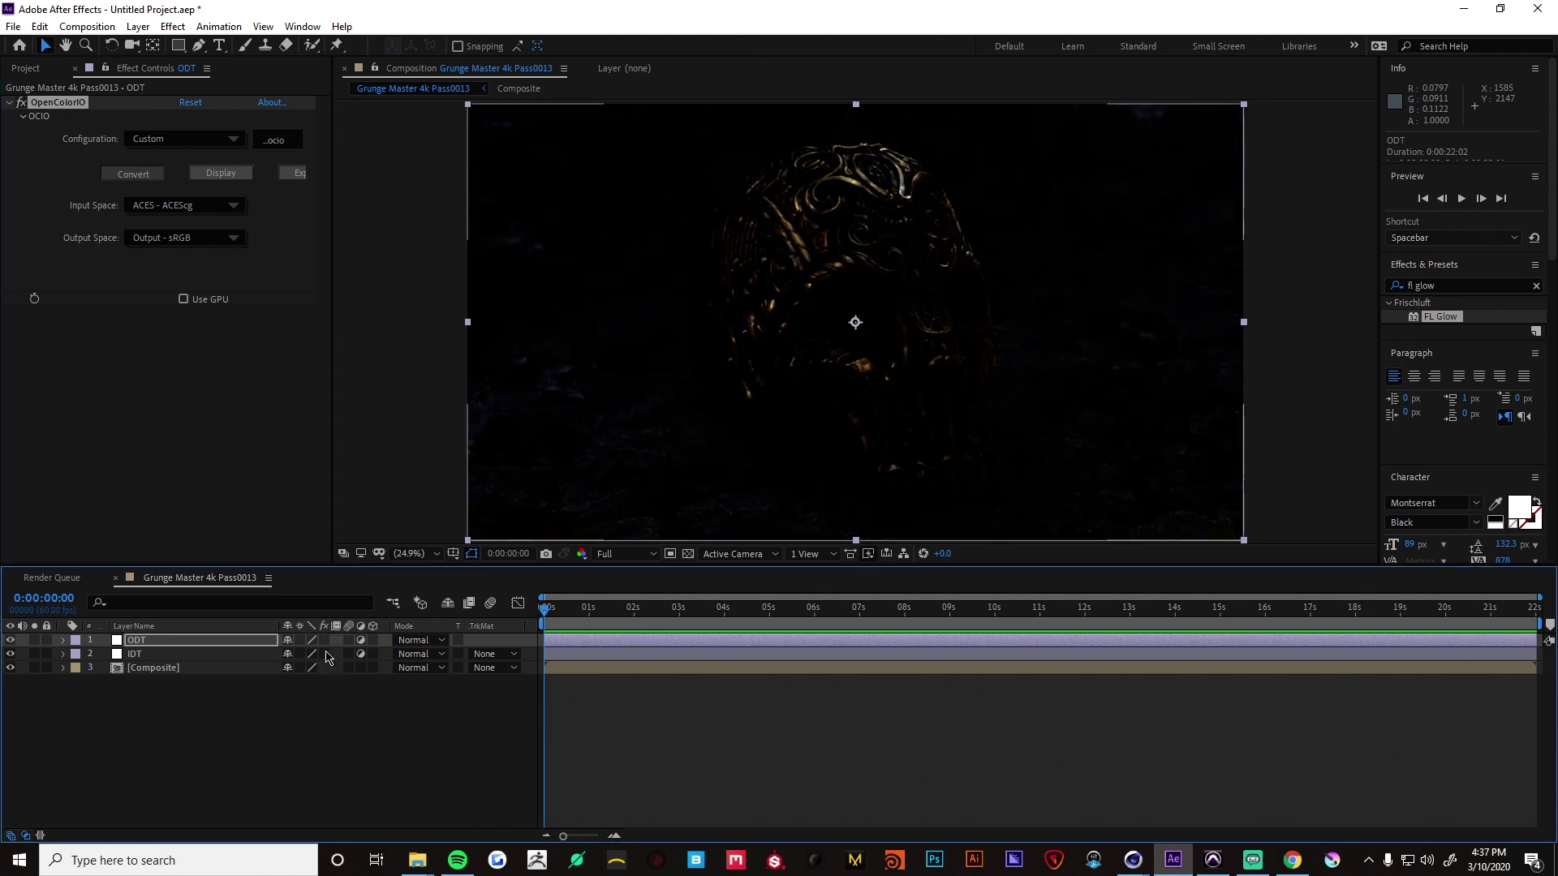
click(323, 641)
click(654, 742)
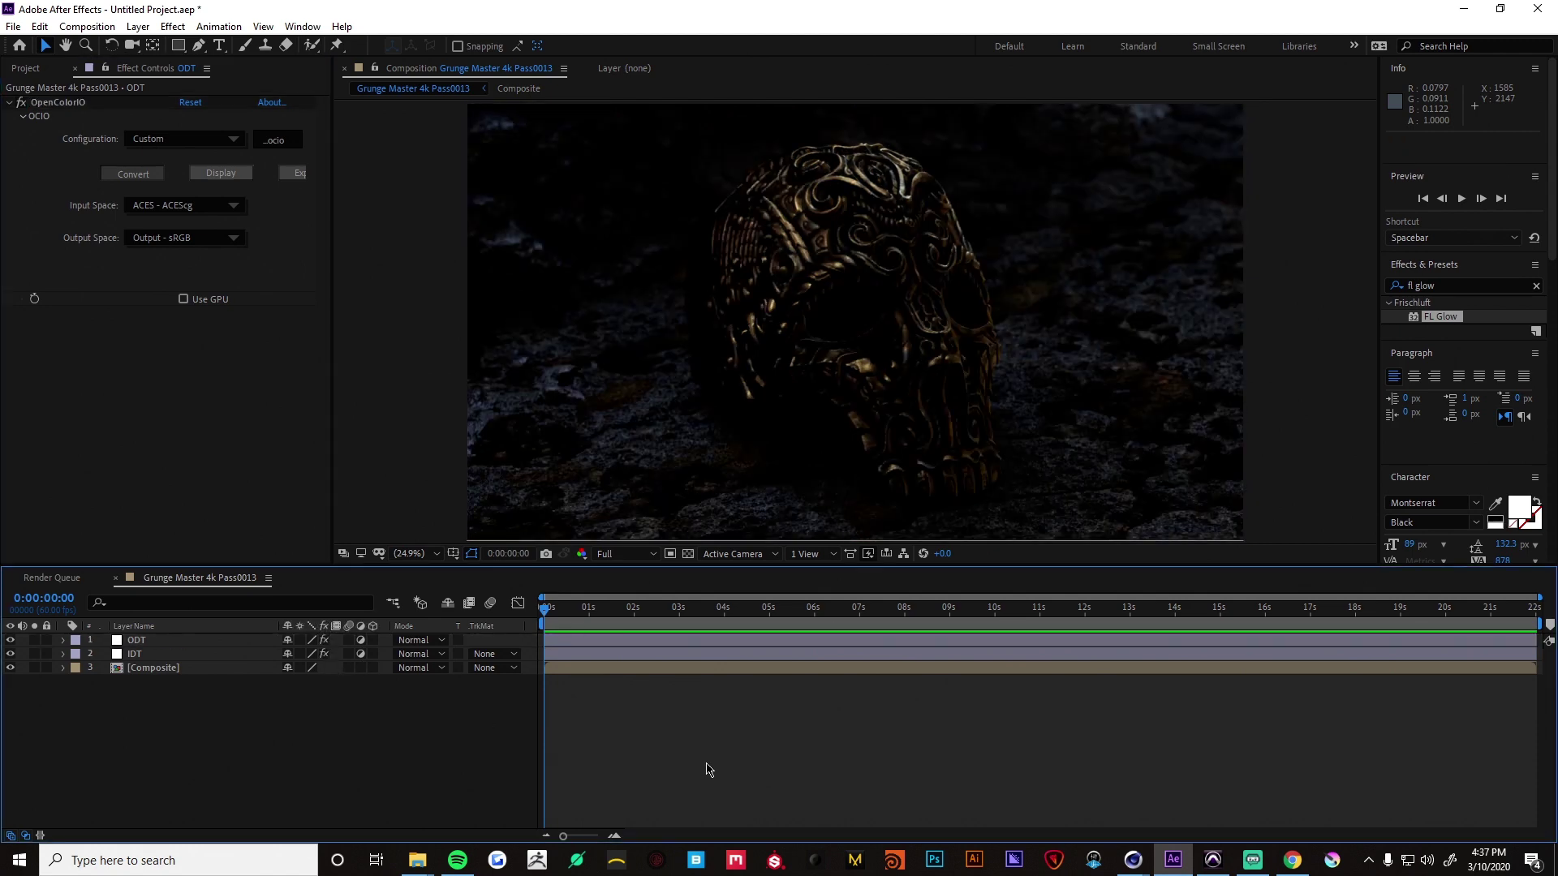
- Add a third adjustment layer between ODT and IDT and make it visible
key(ctrl+alt+y)
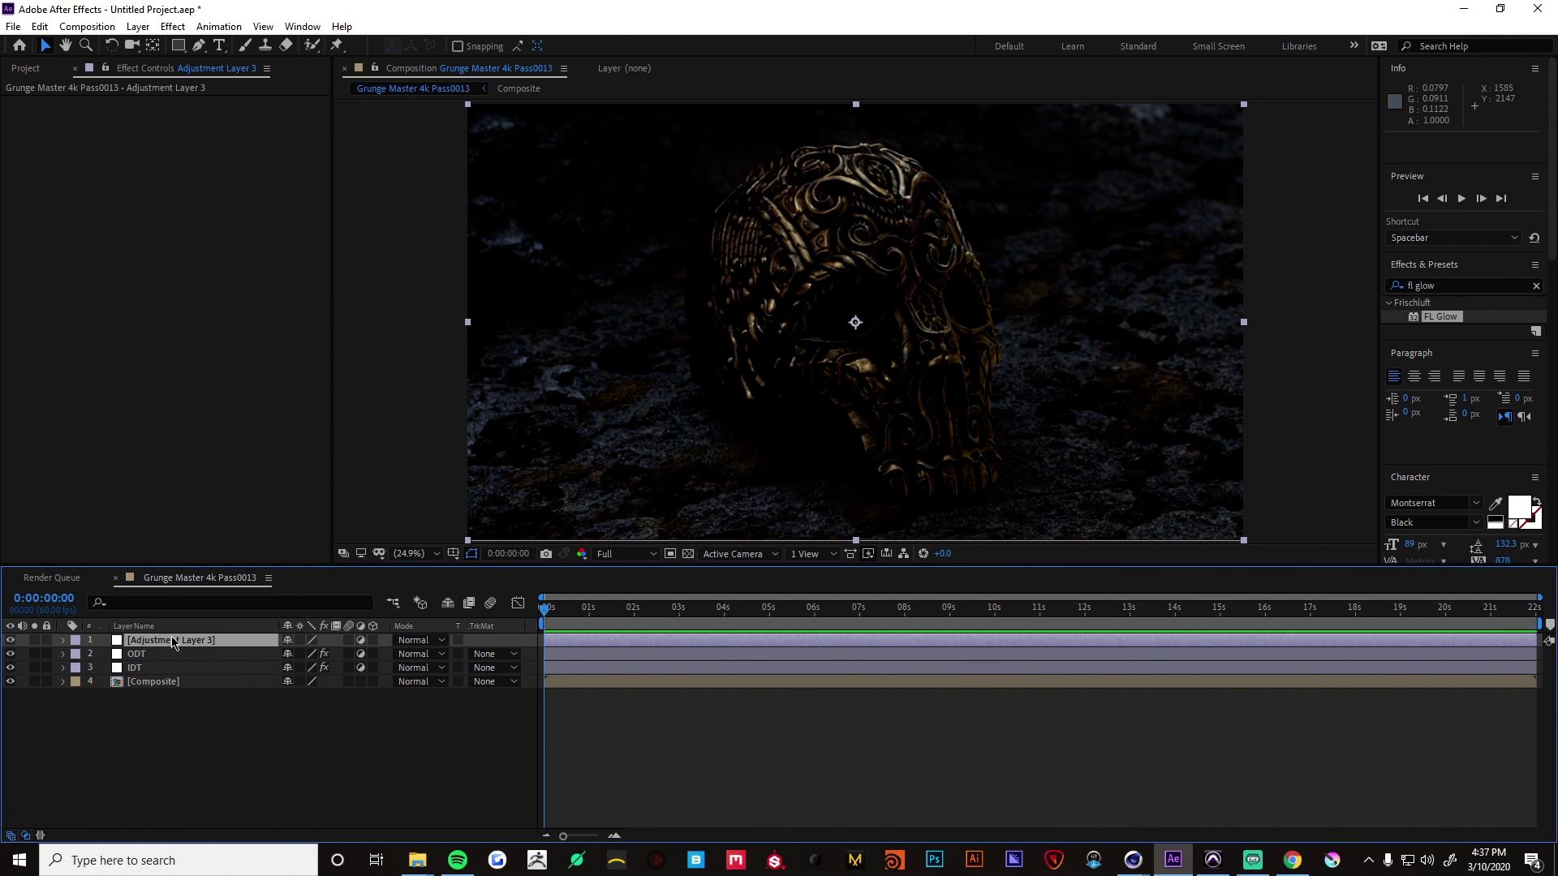
drag(173, 640, 180, 664)
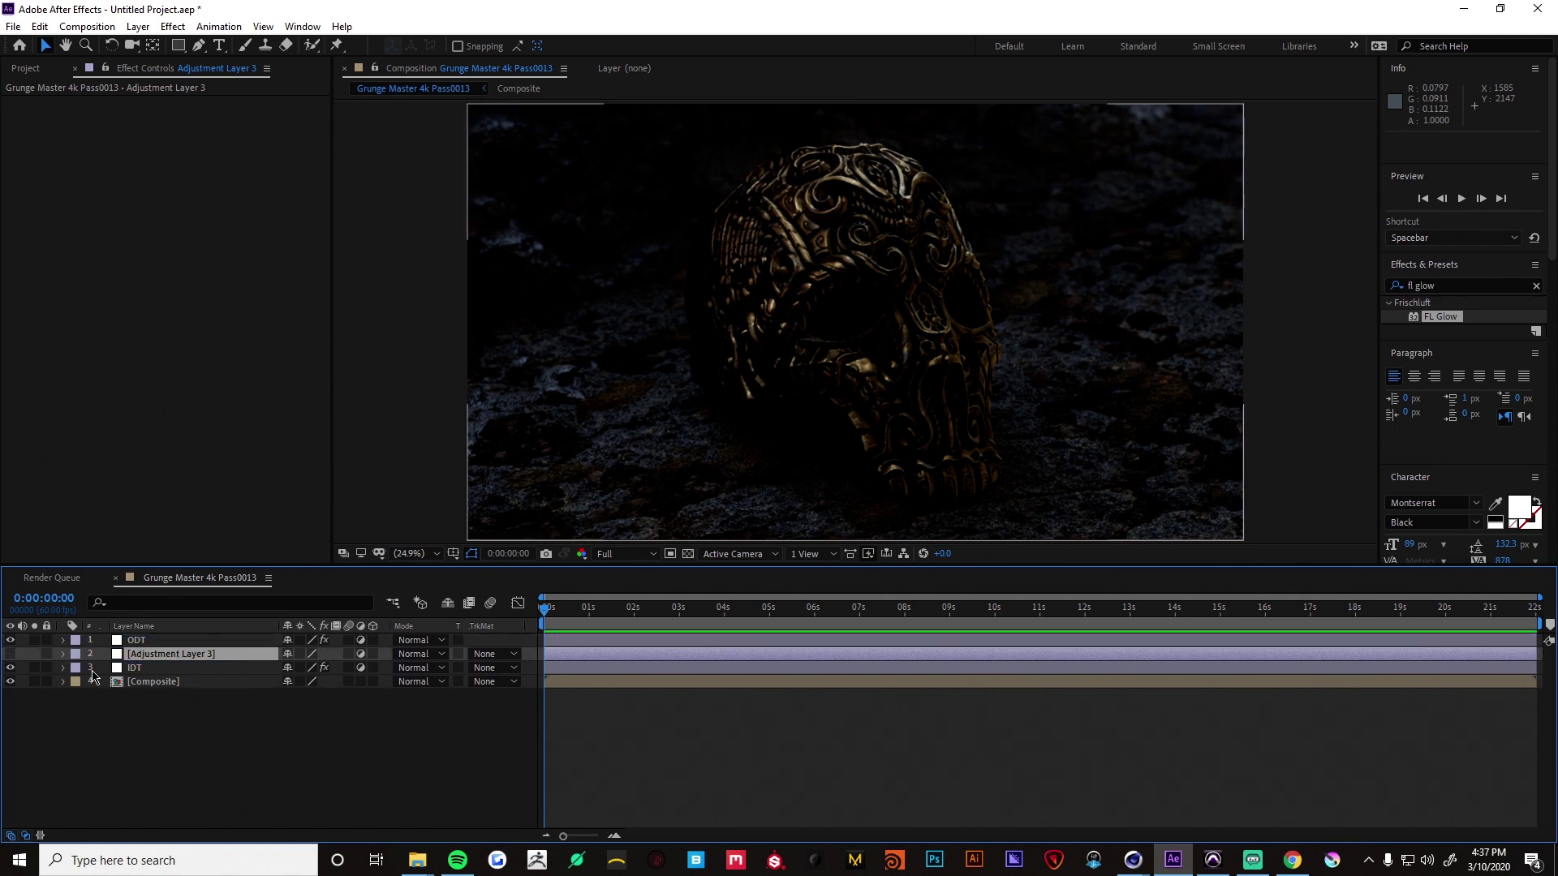
click(131, 668)
click(150, 683)
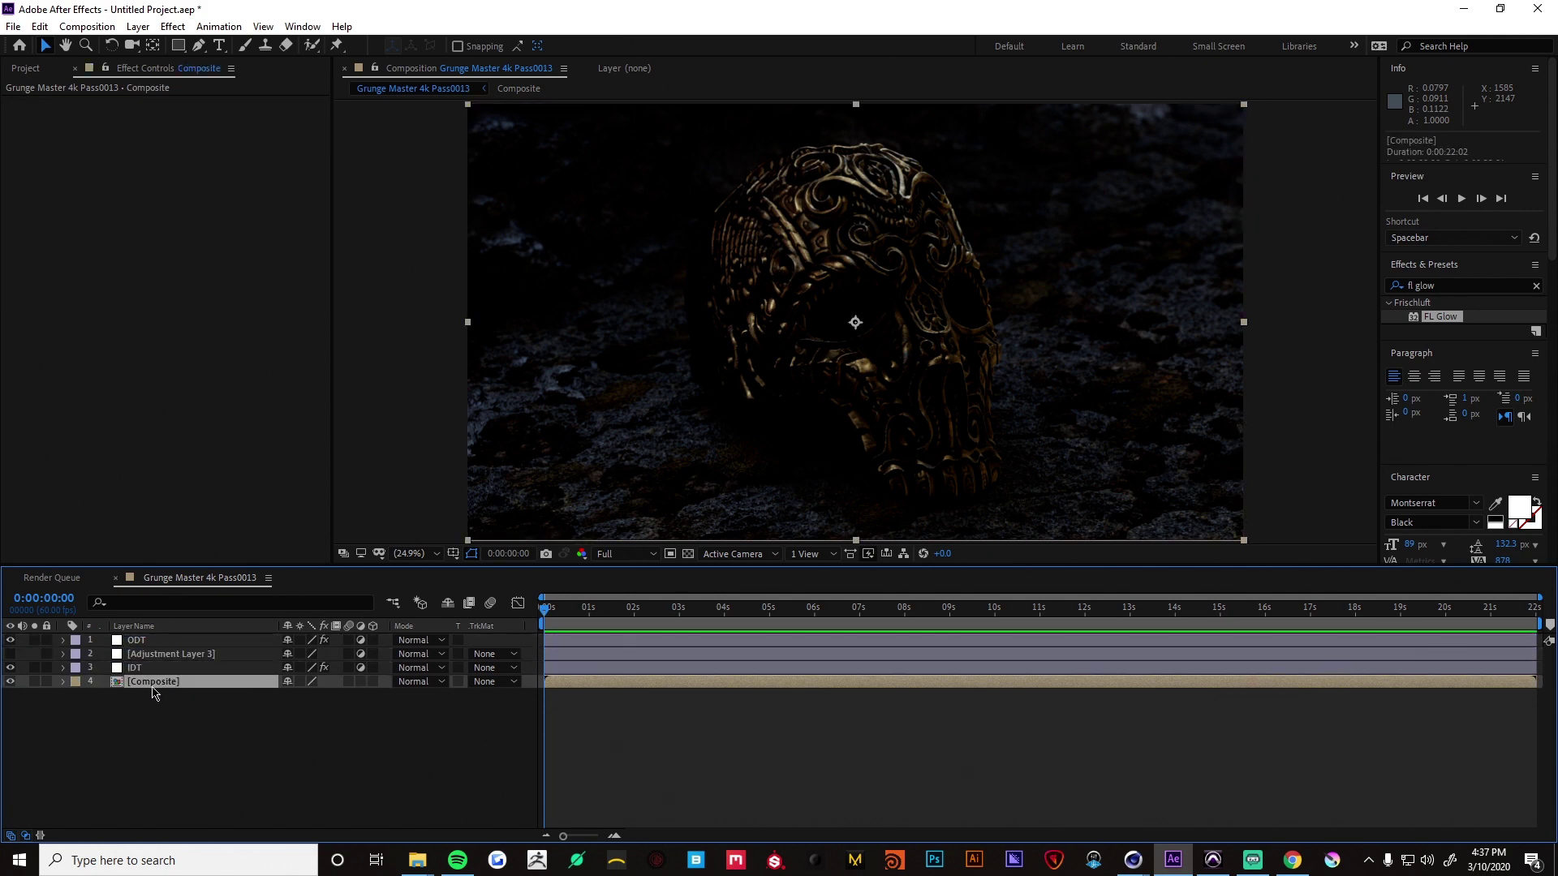
click(137, 668)
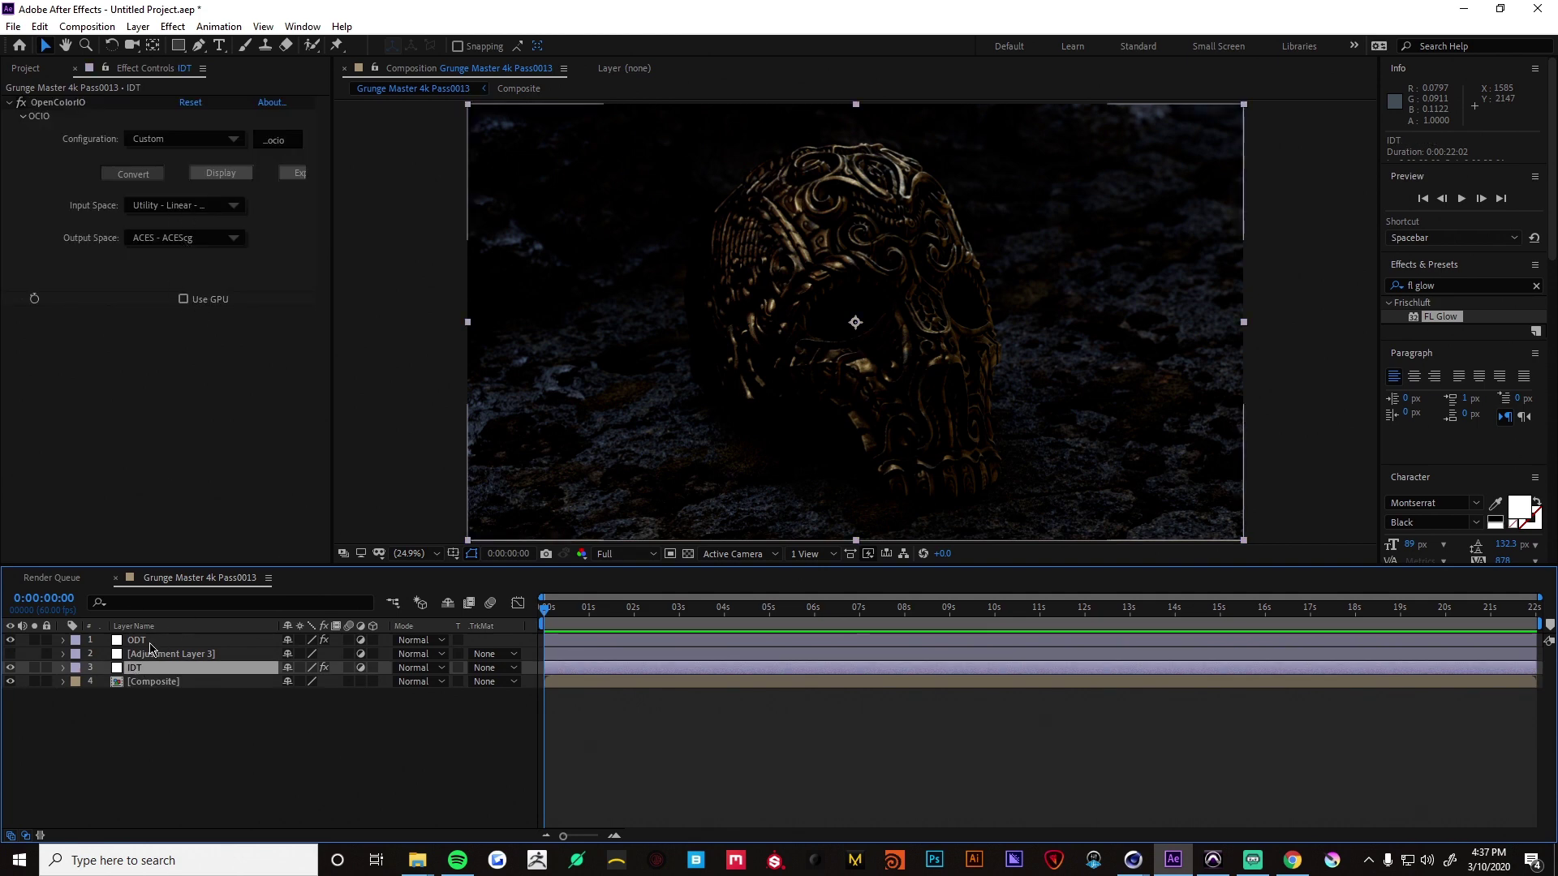
click(153, 655)
click(11, 654)
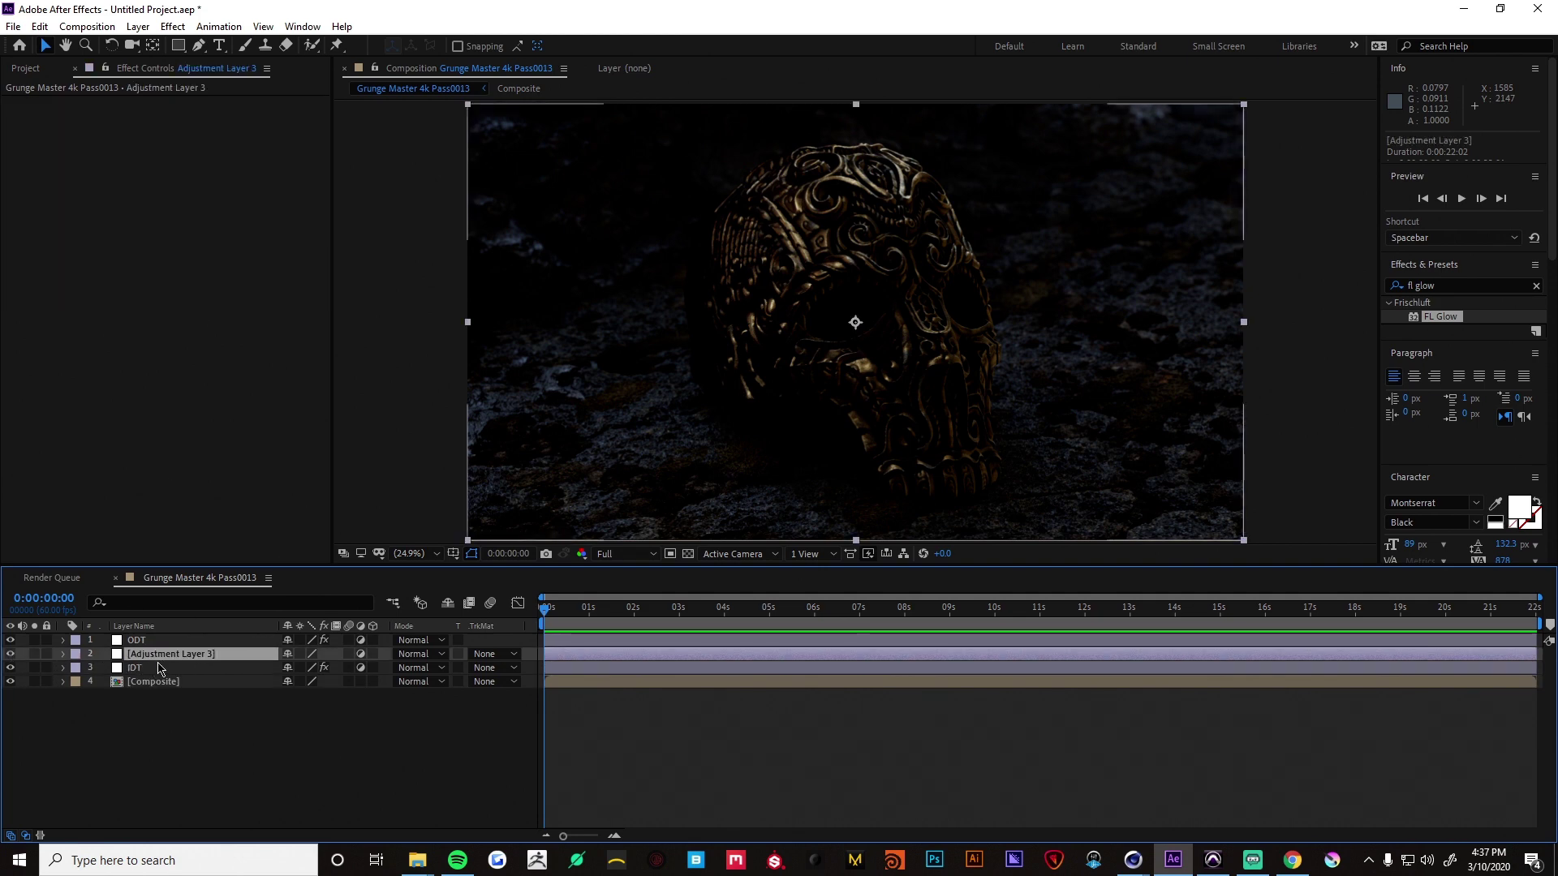
click(137, 641)
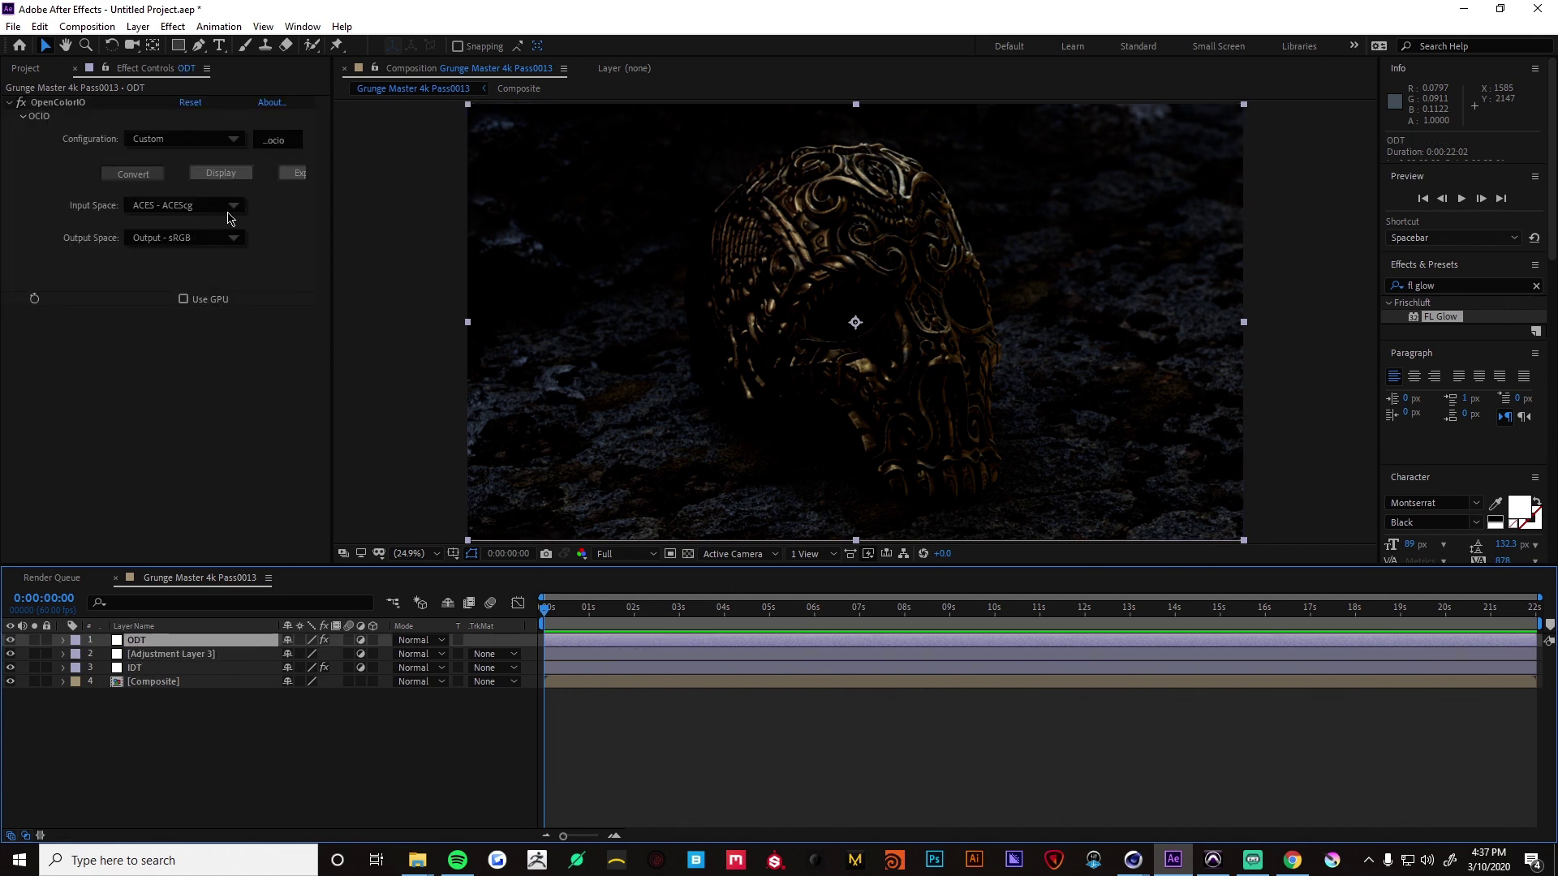
- Apply a Curves effect to the ODT layer, then delete it
click(1428, 286)
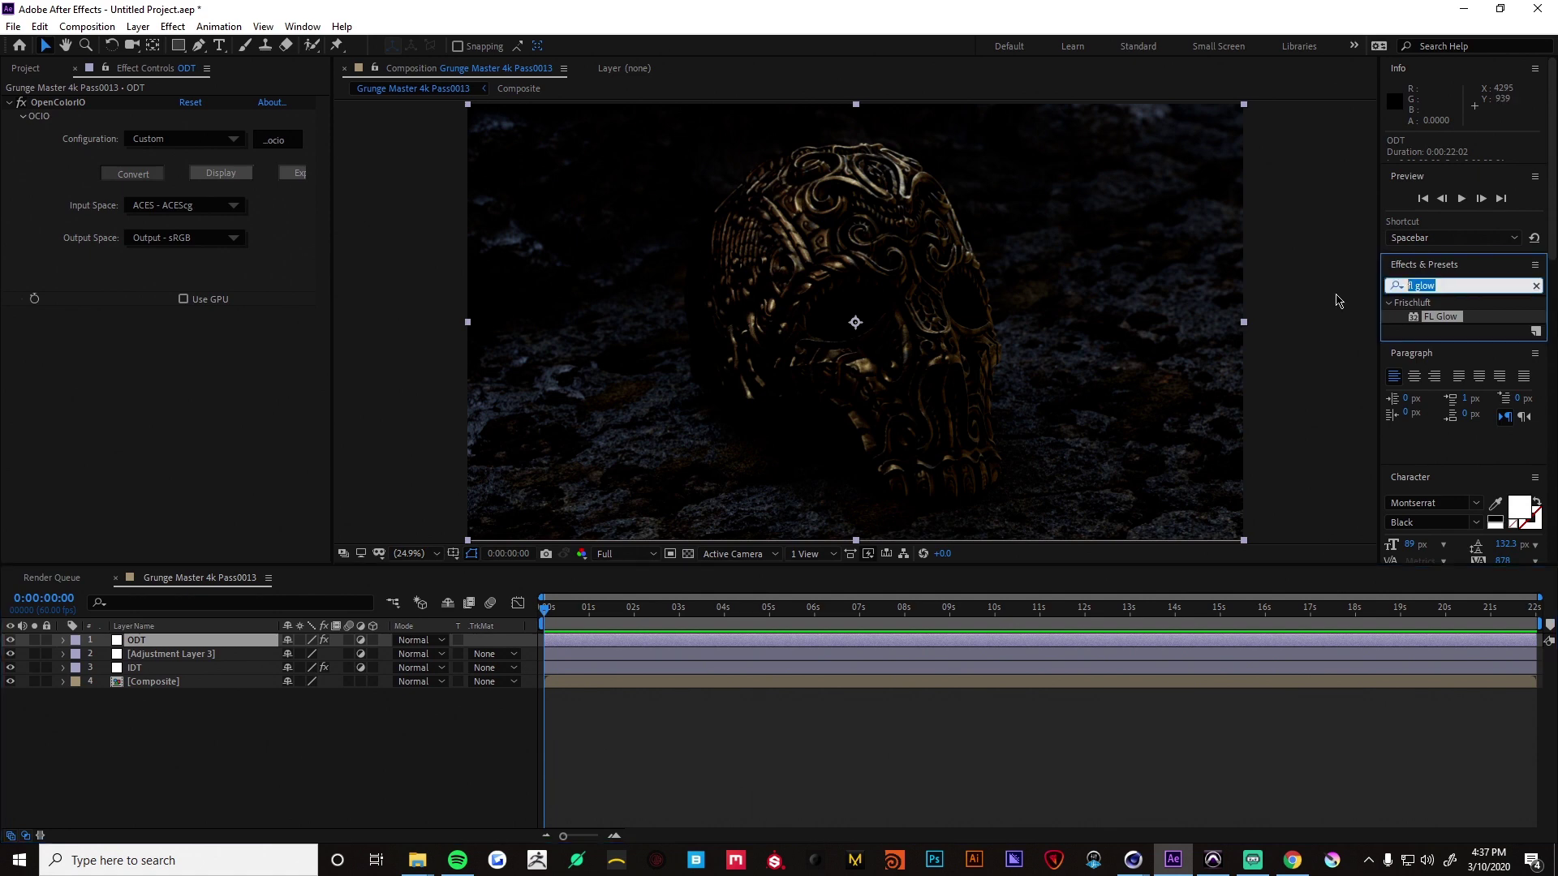
text(curves)
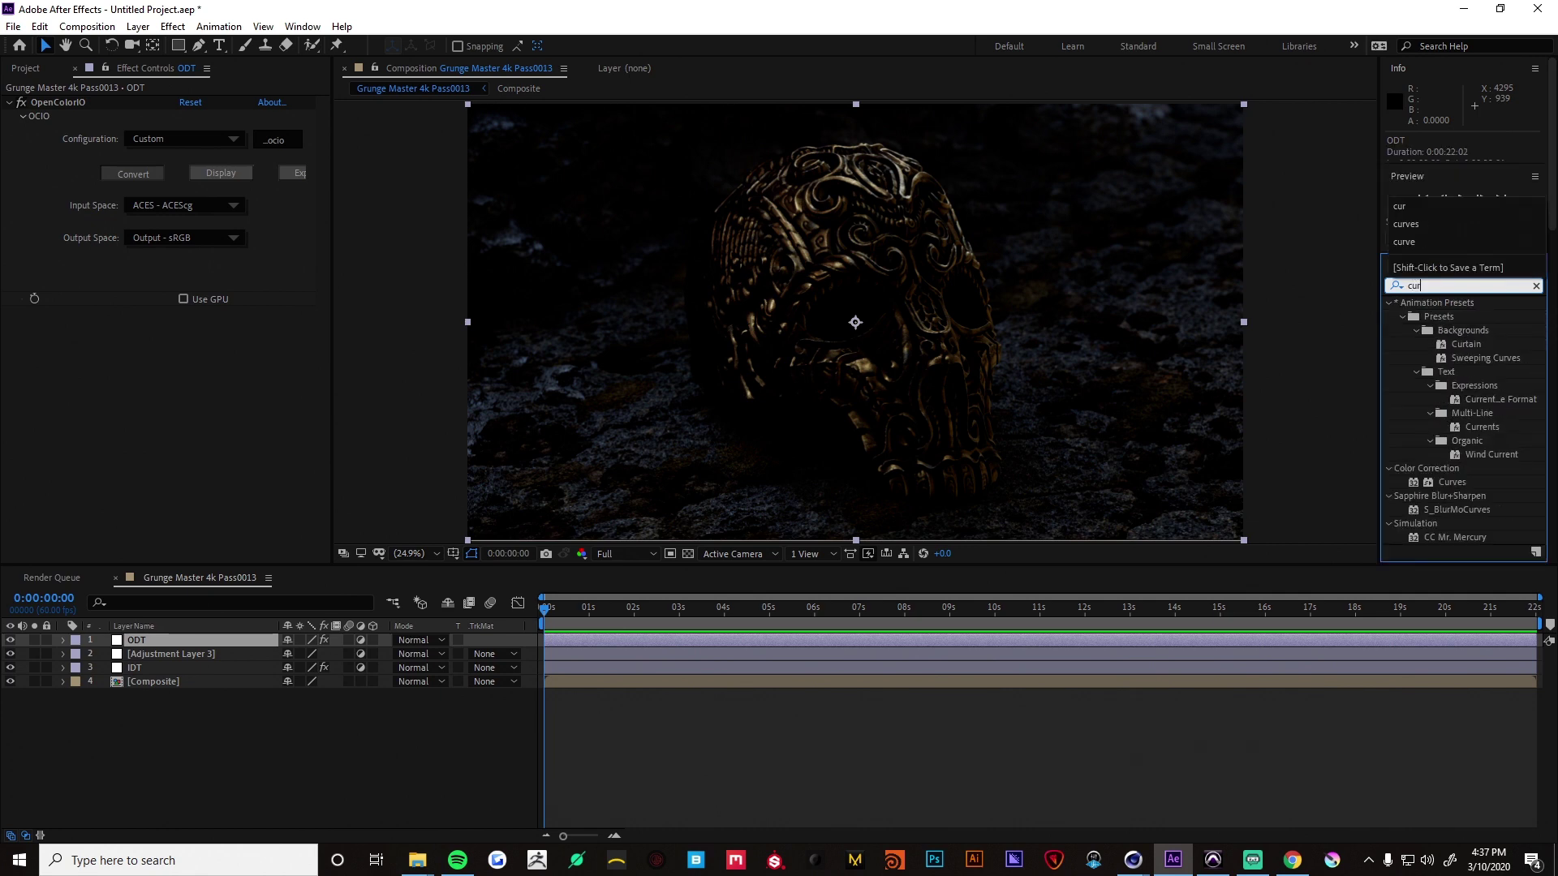
double_click(1452, 373)
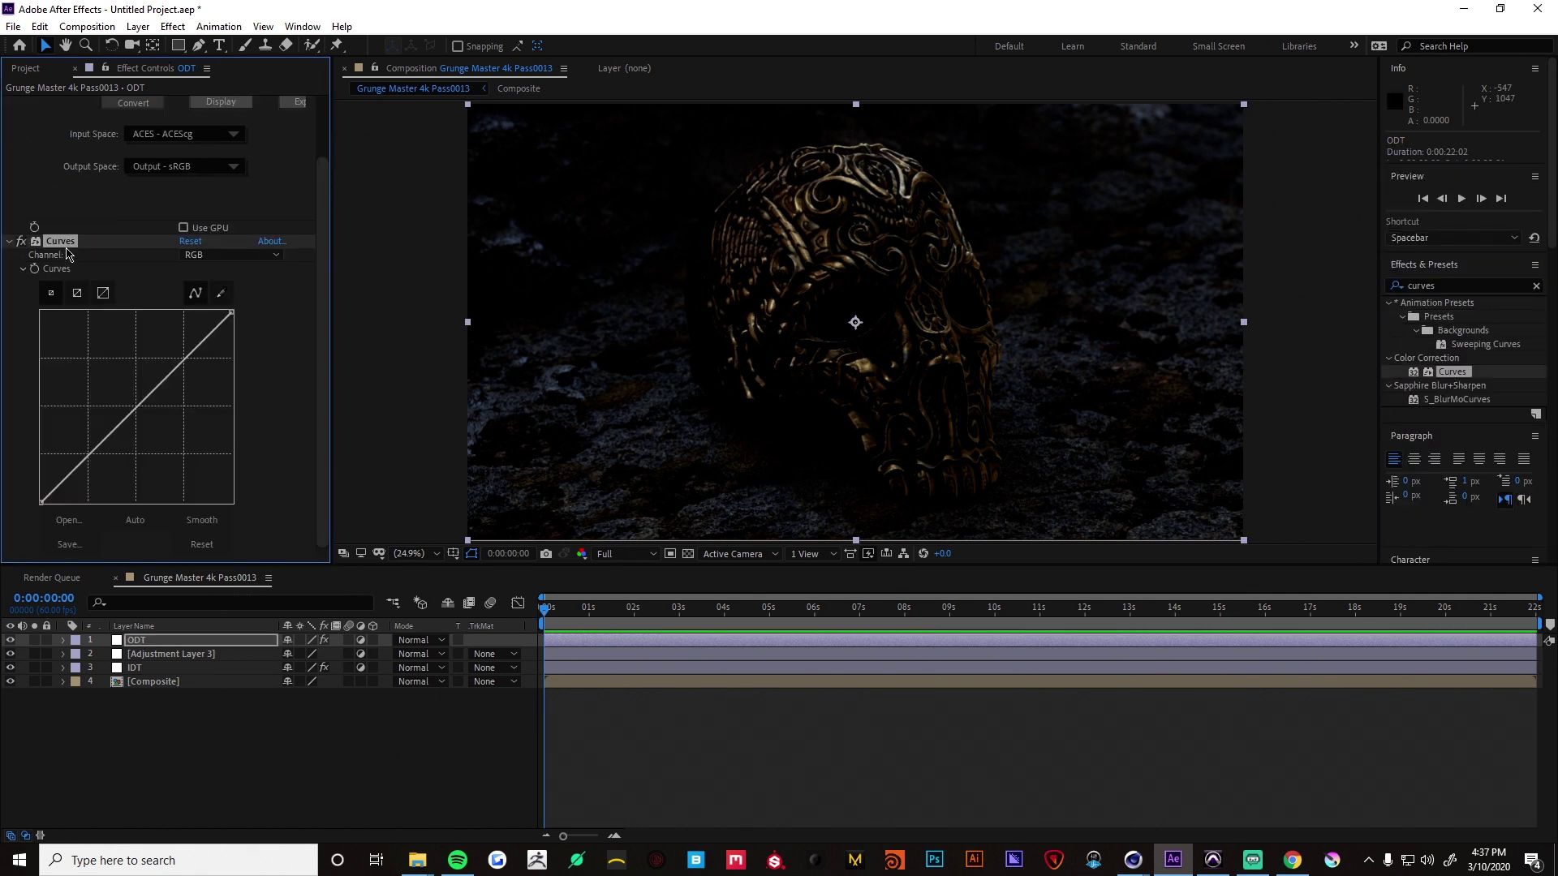
key(Delete)
- Rename Adjustment Layer 3 to Looks
click(174, 653)
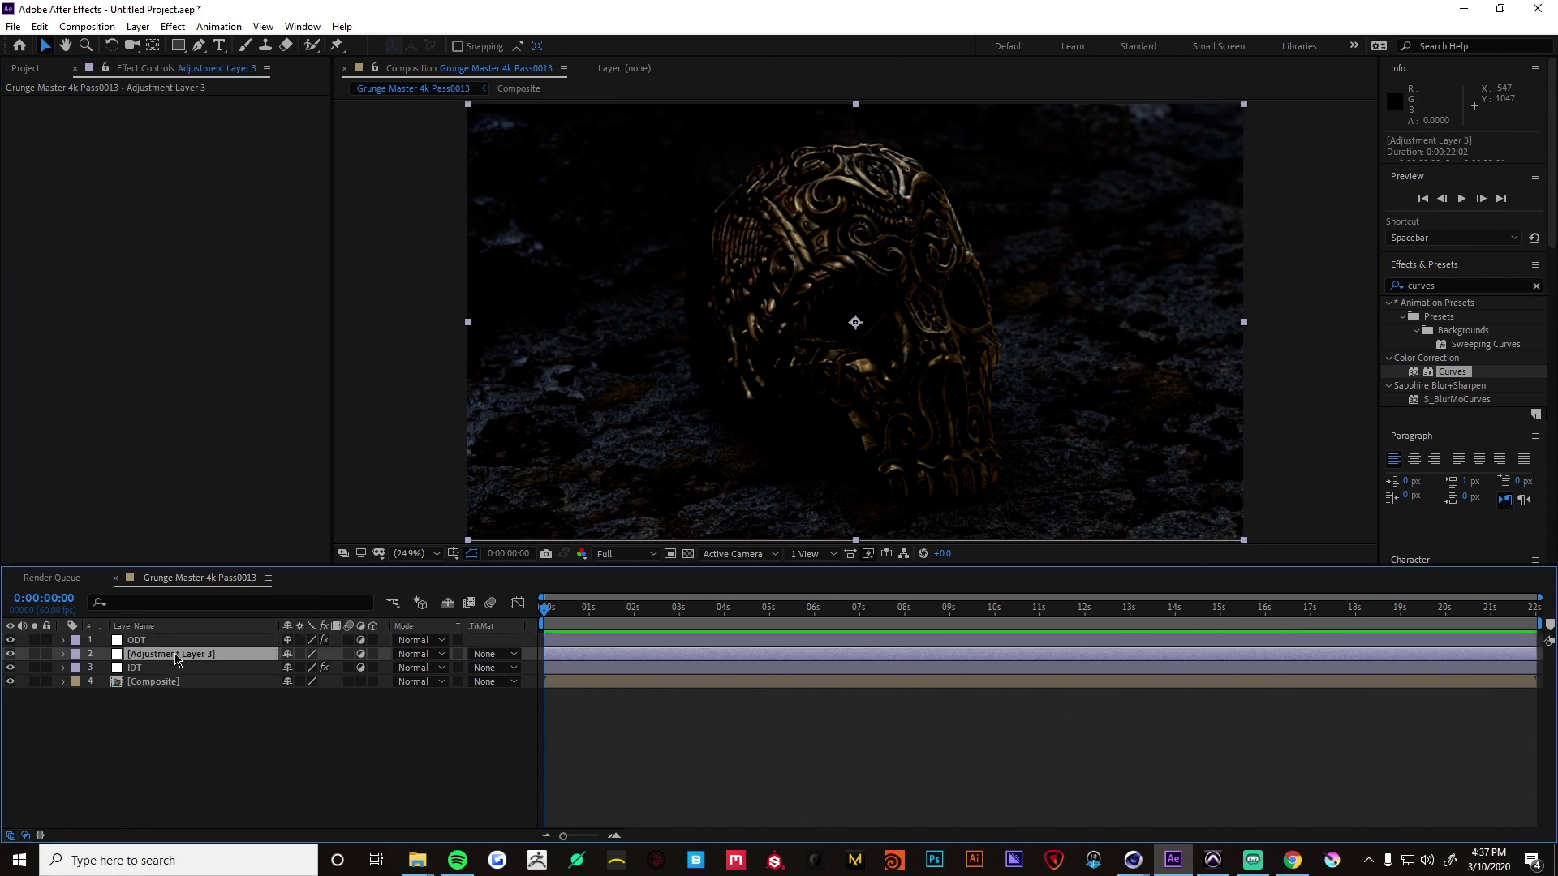
key(Return)
text(Looks)
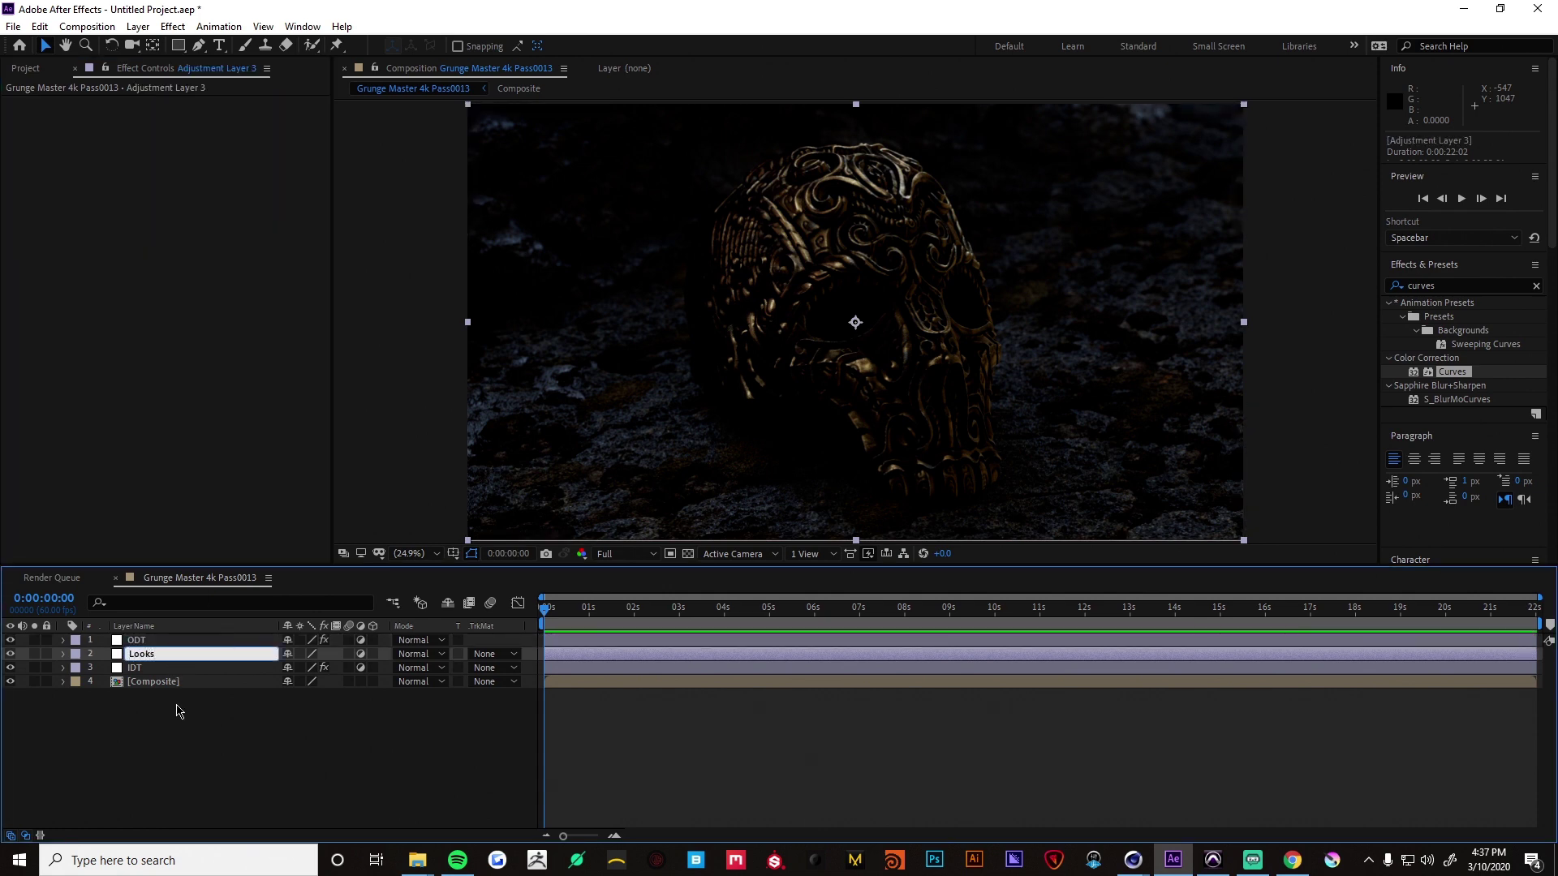
key(Return)
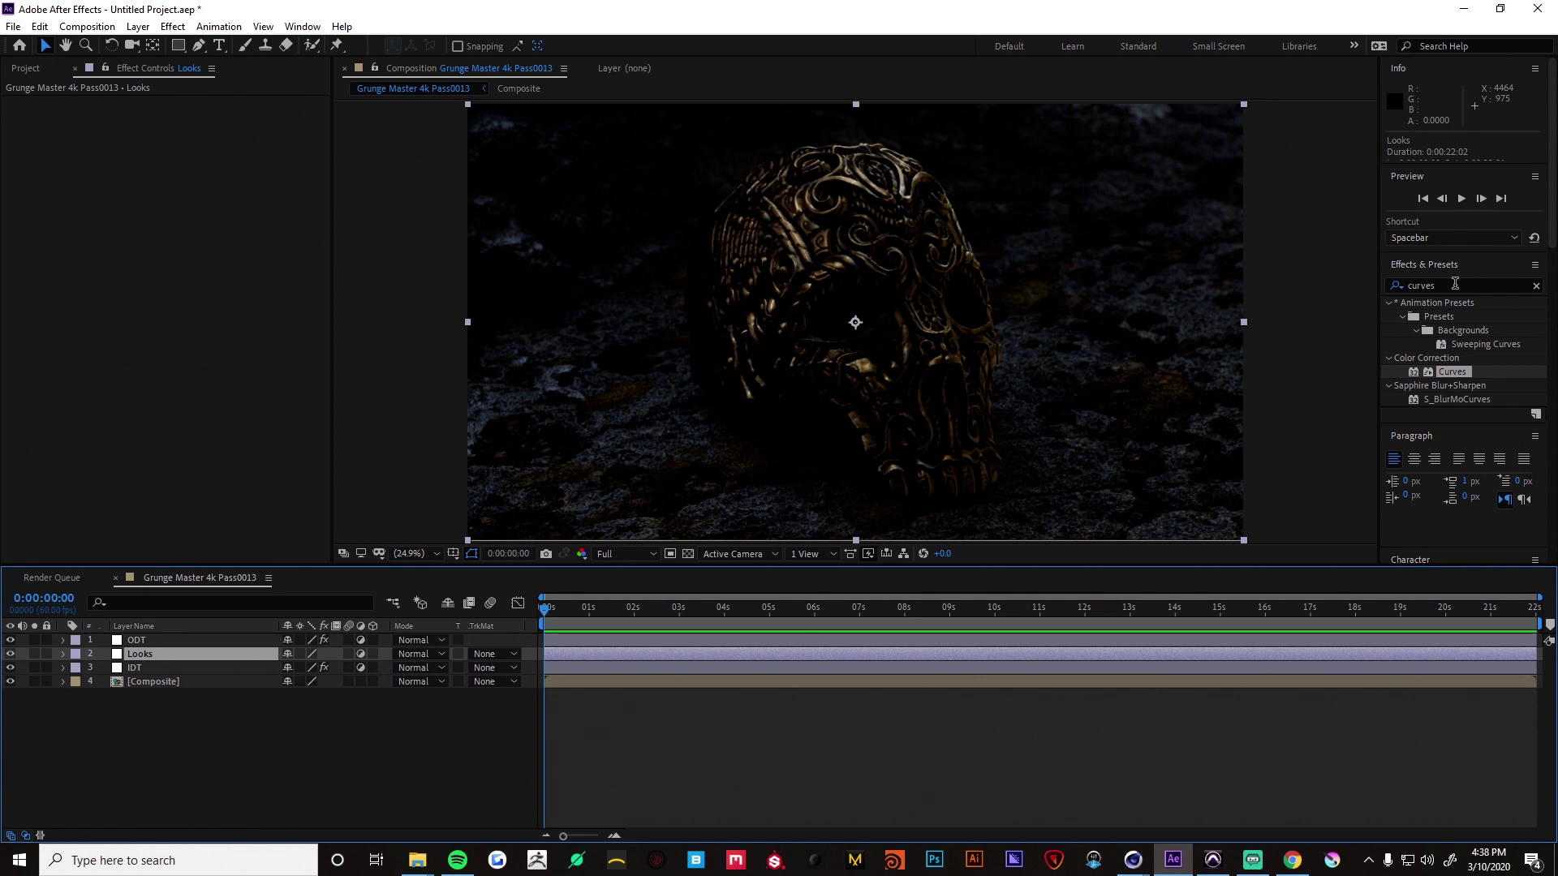
- Apply Exposure to the Looks layer, raise Exposure, then ease it back to about 1.30
click(1455, 283)
text(exposure)
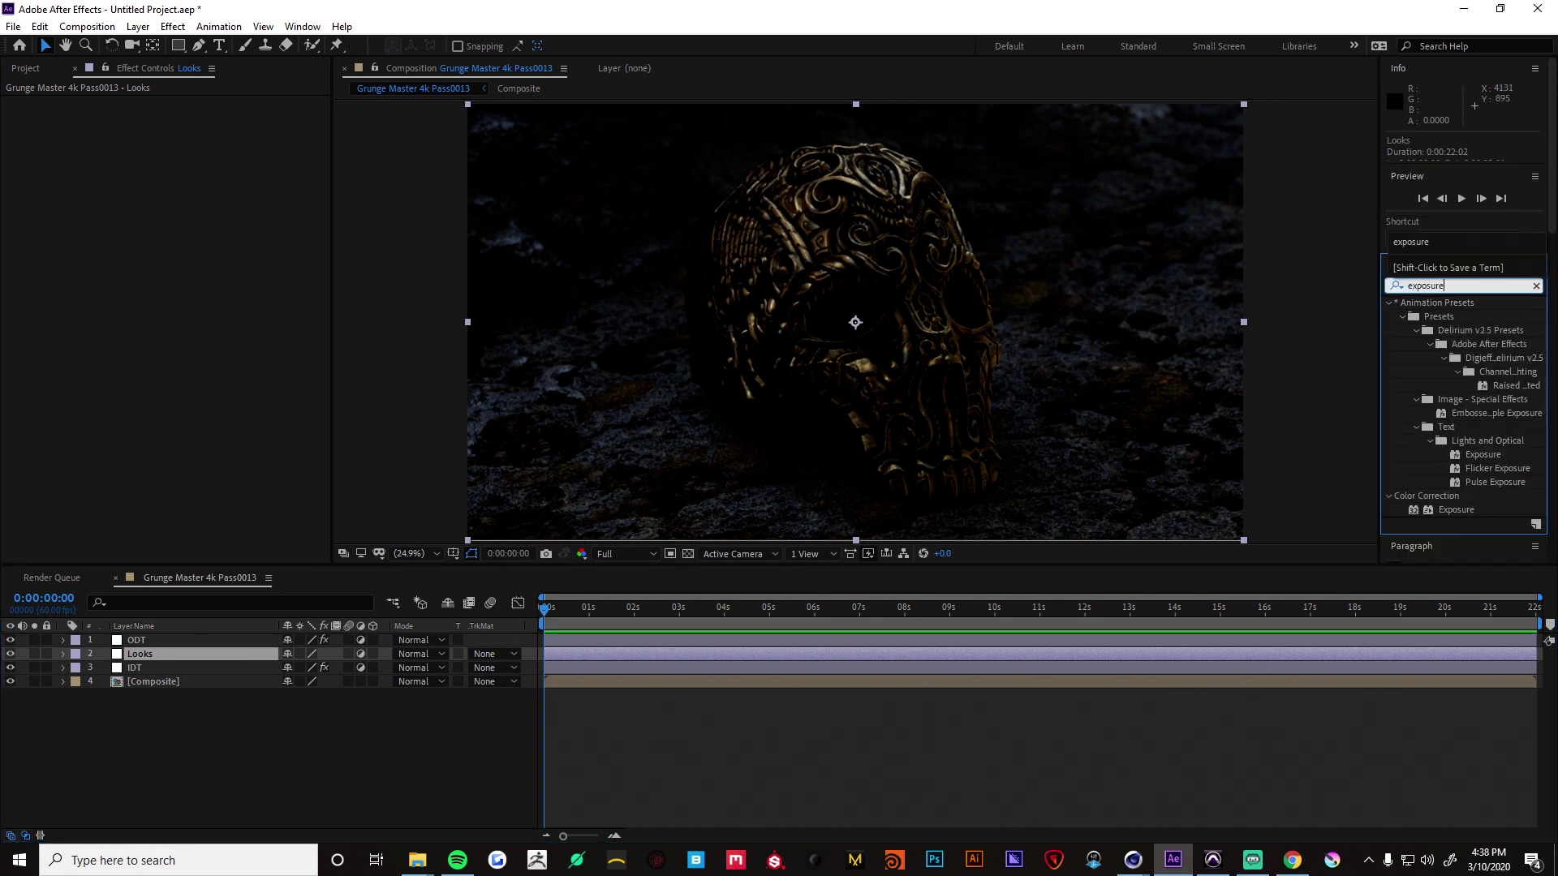
double_click(1466, 508)
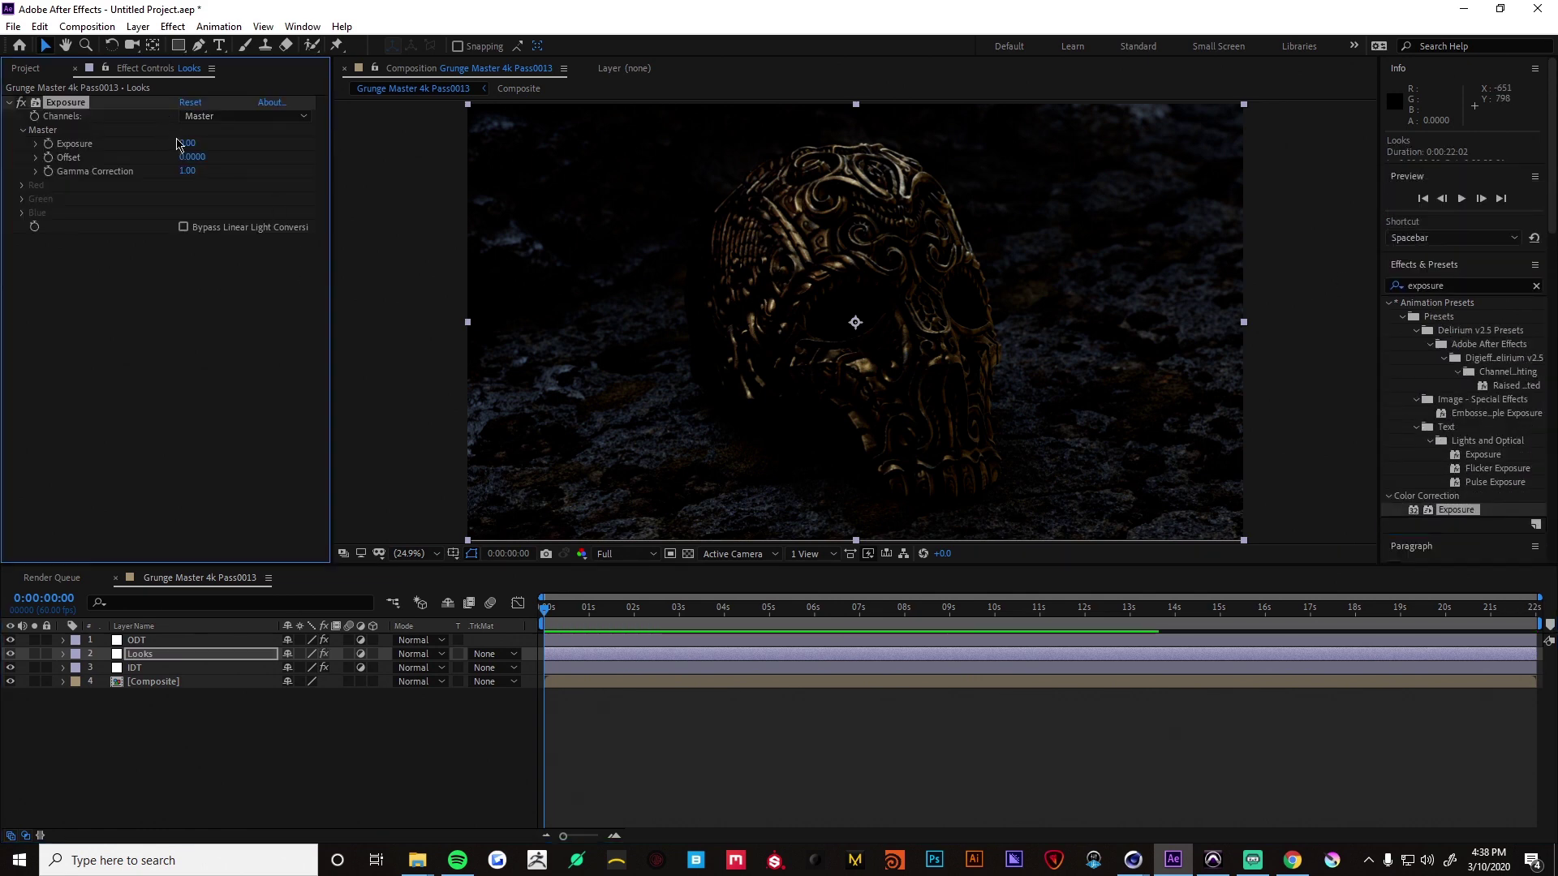
drag(187, 142, 224, 191)
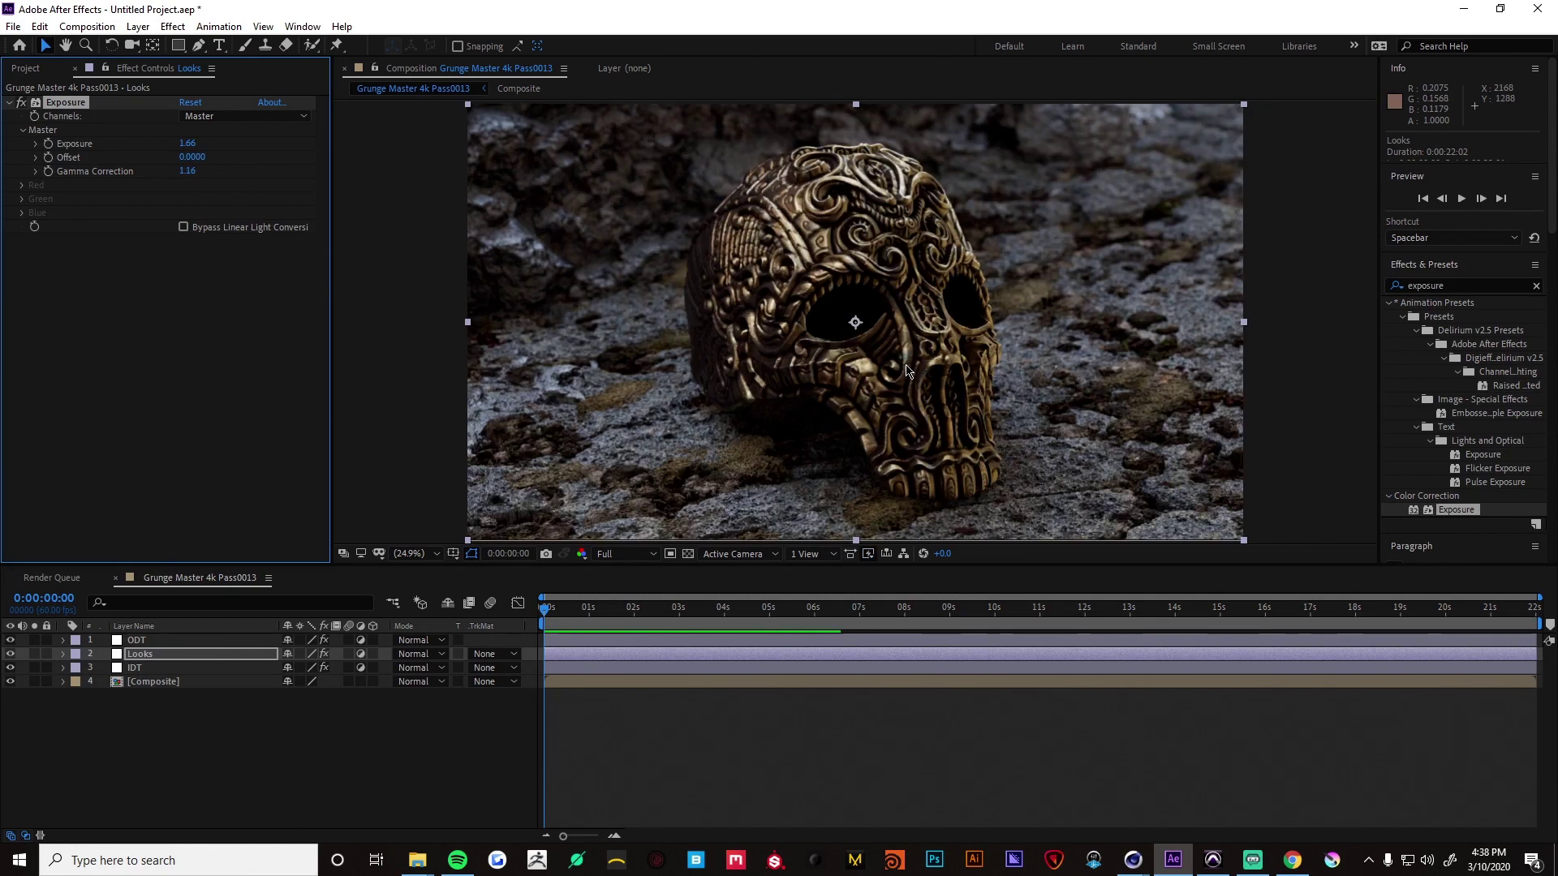
key(comma)
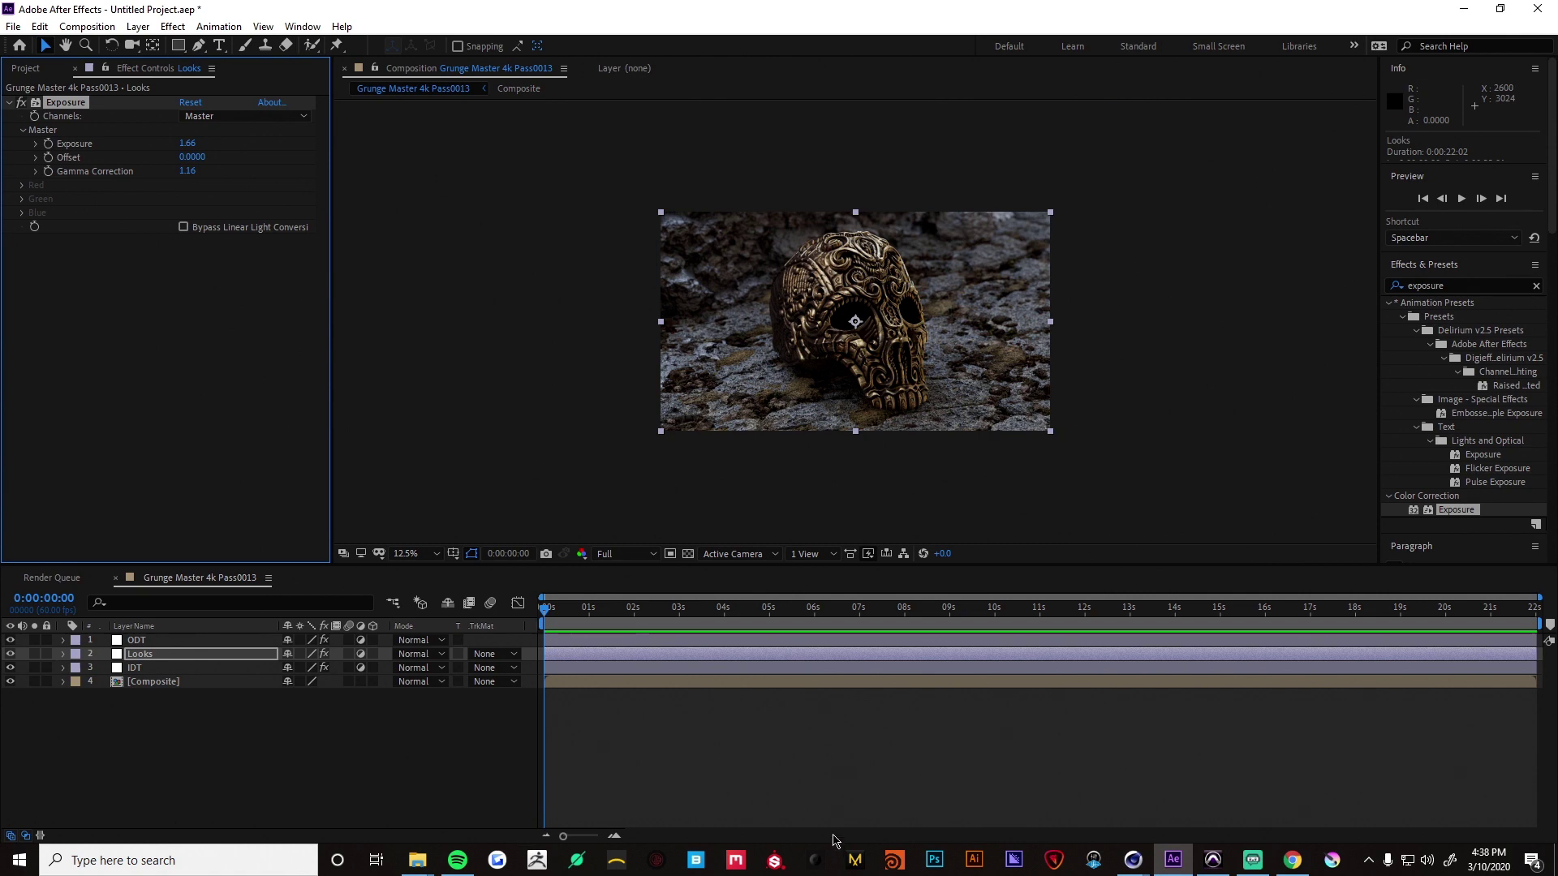
drag(188, 143, 182, 142)
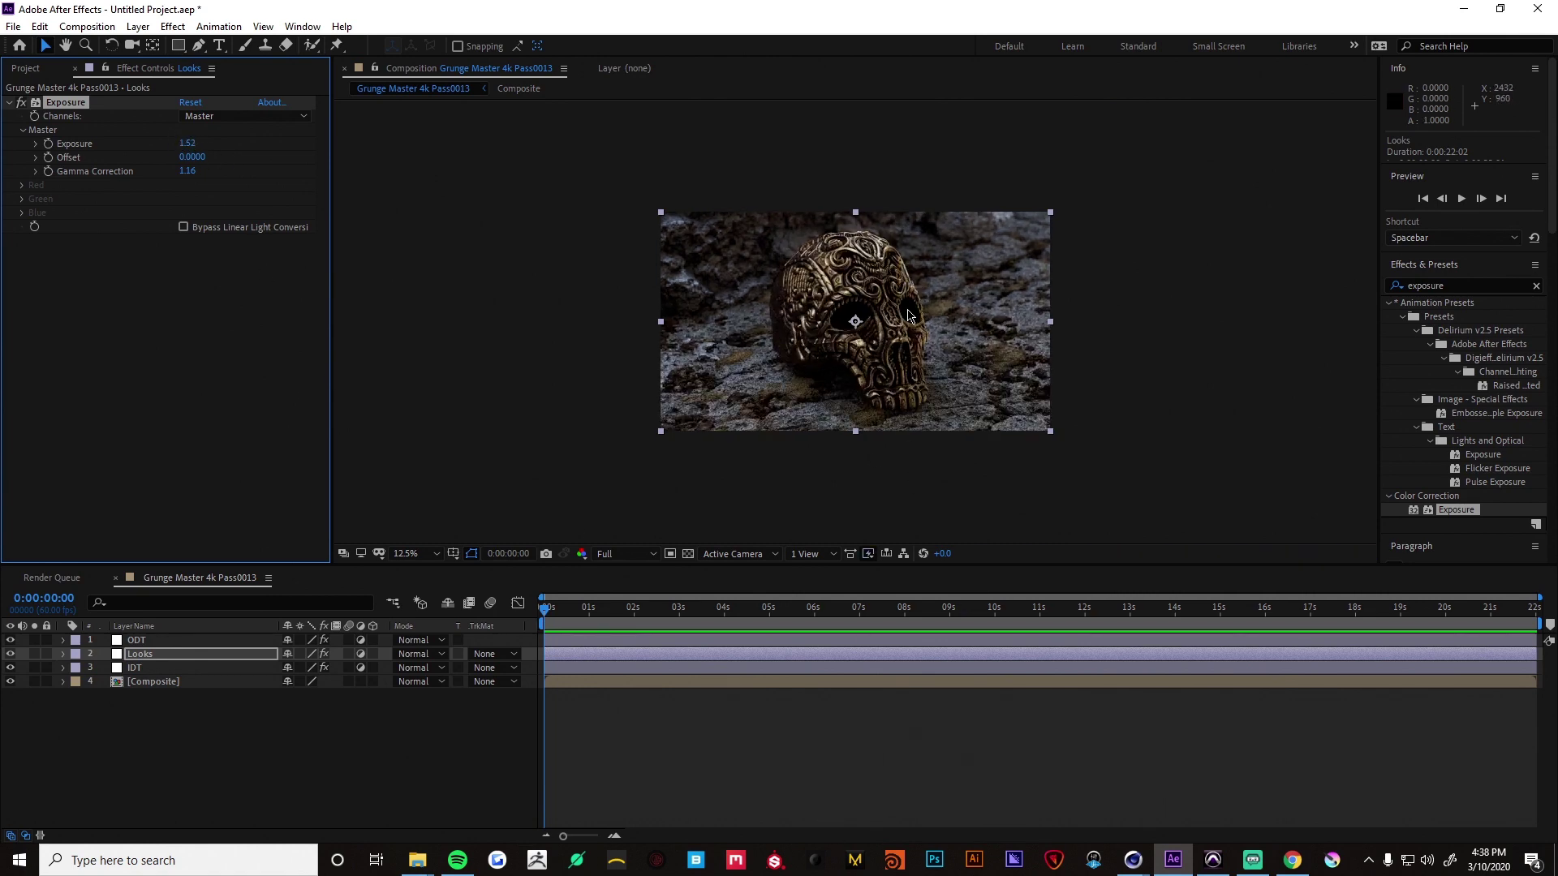
key(period)
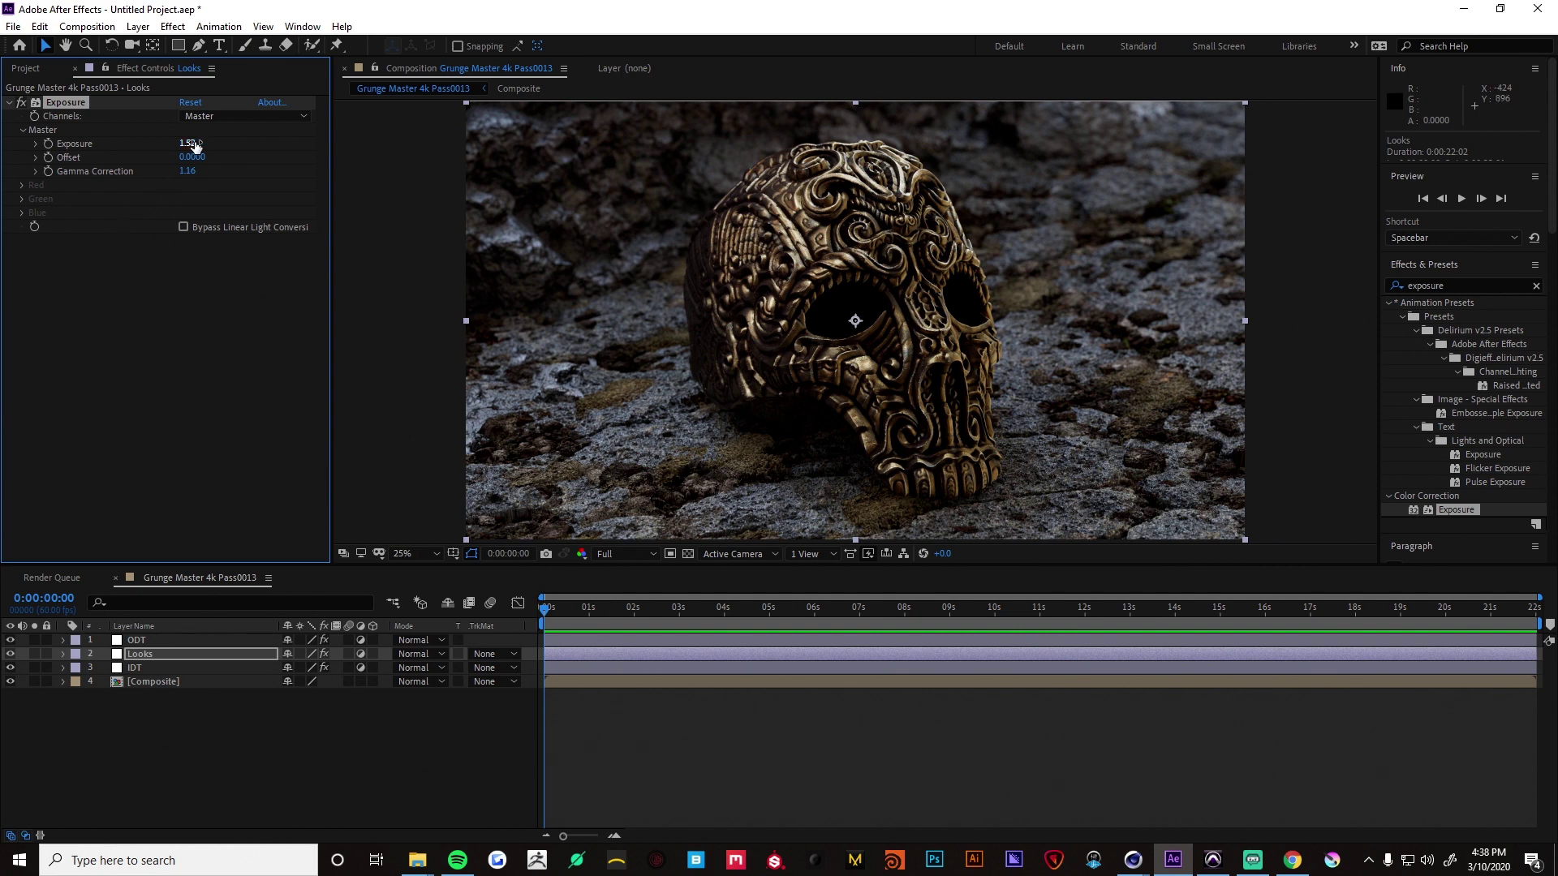
drag(187, 142, 178, 144)
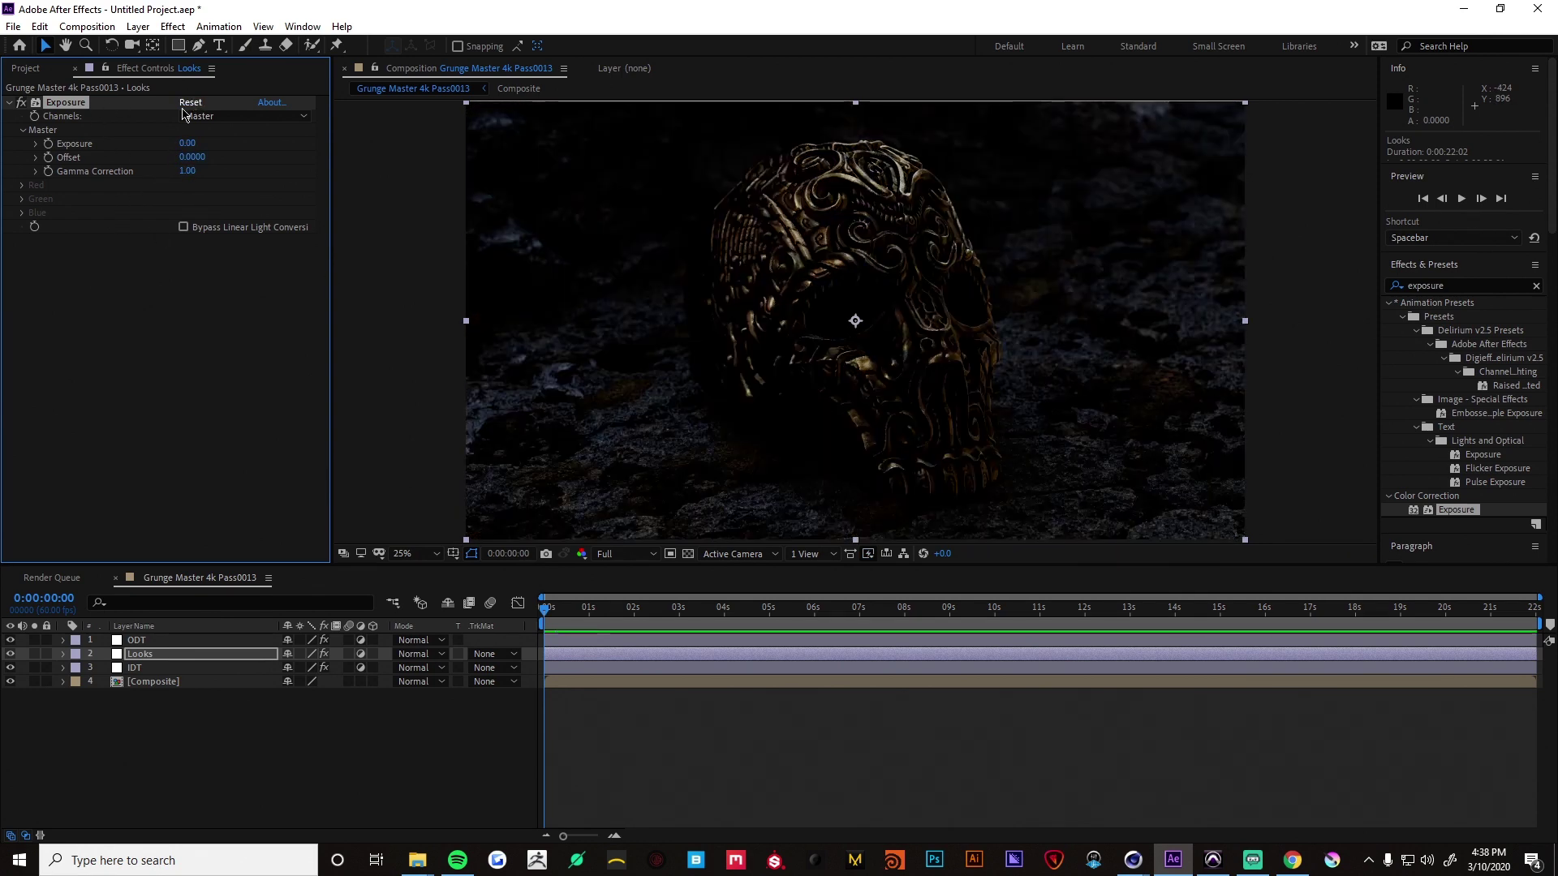
- Undo the reset to restore Exposure and Gamma, and toggle the Looks grade to compare
key(ctrl+z)
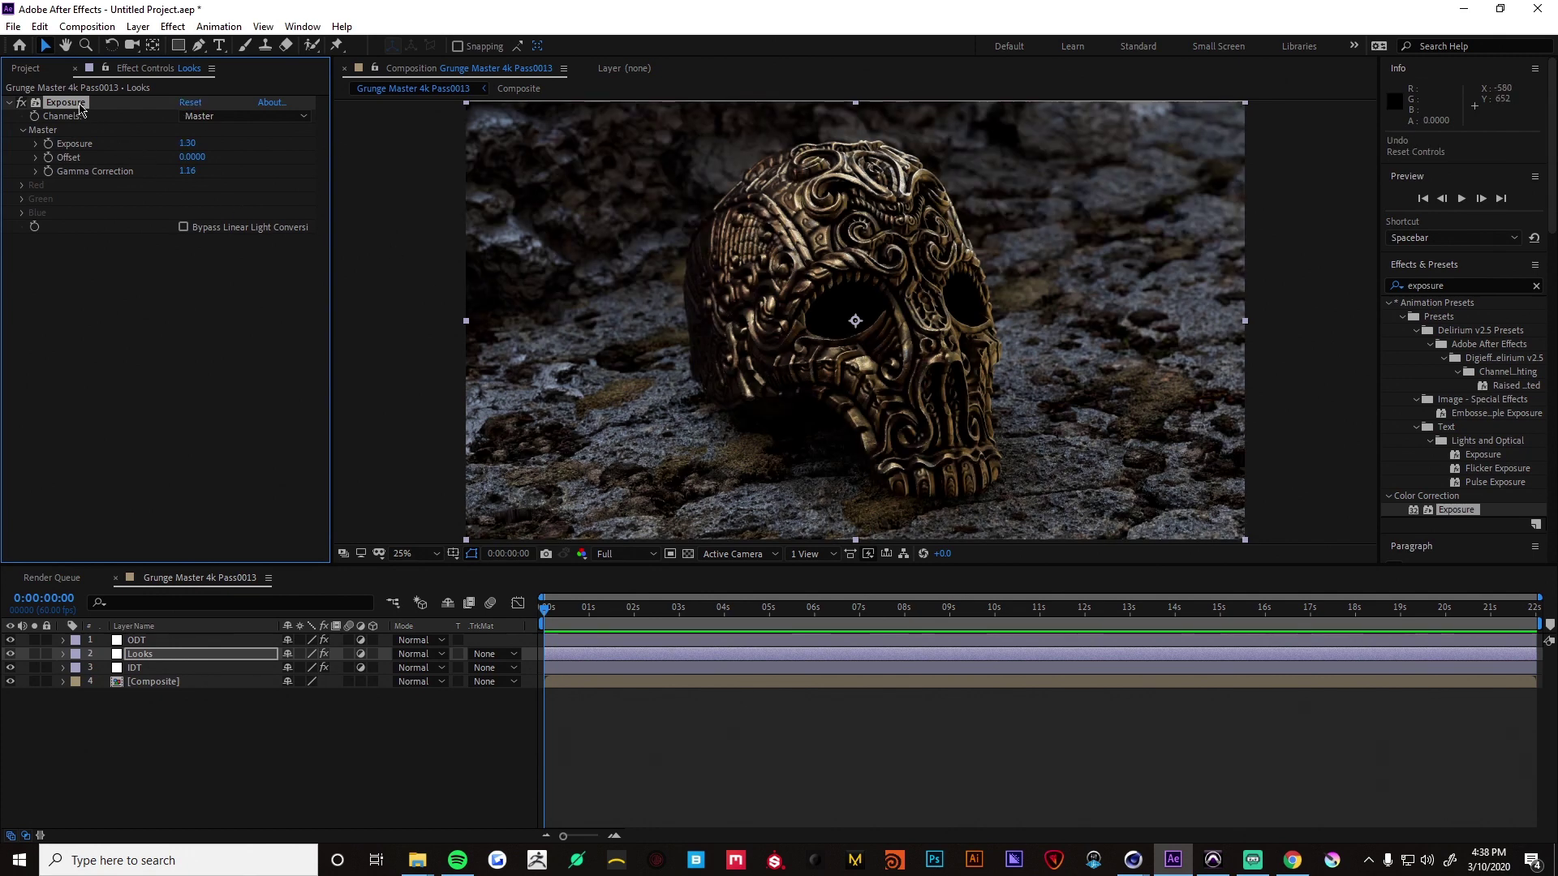
click(9, 654)
click(10, 654)
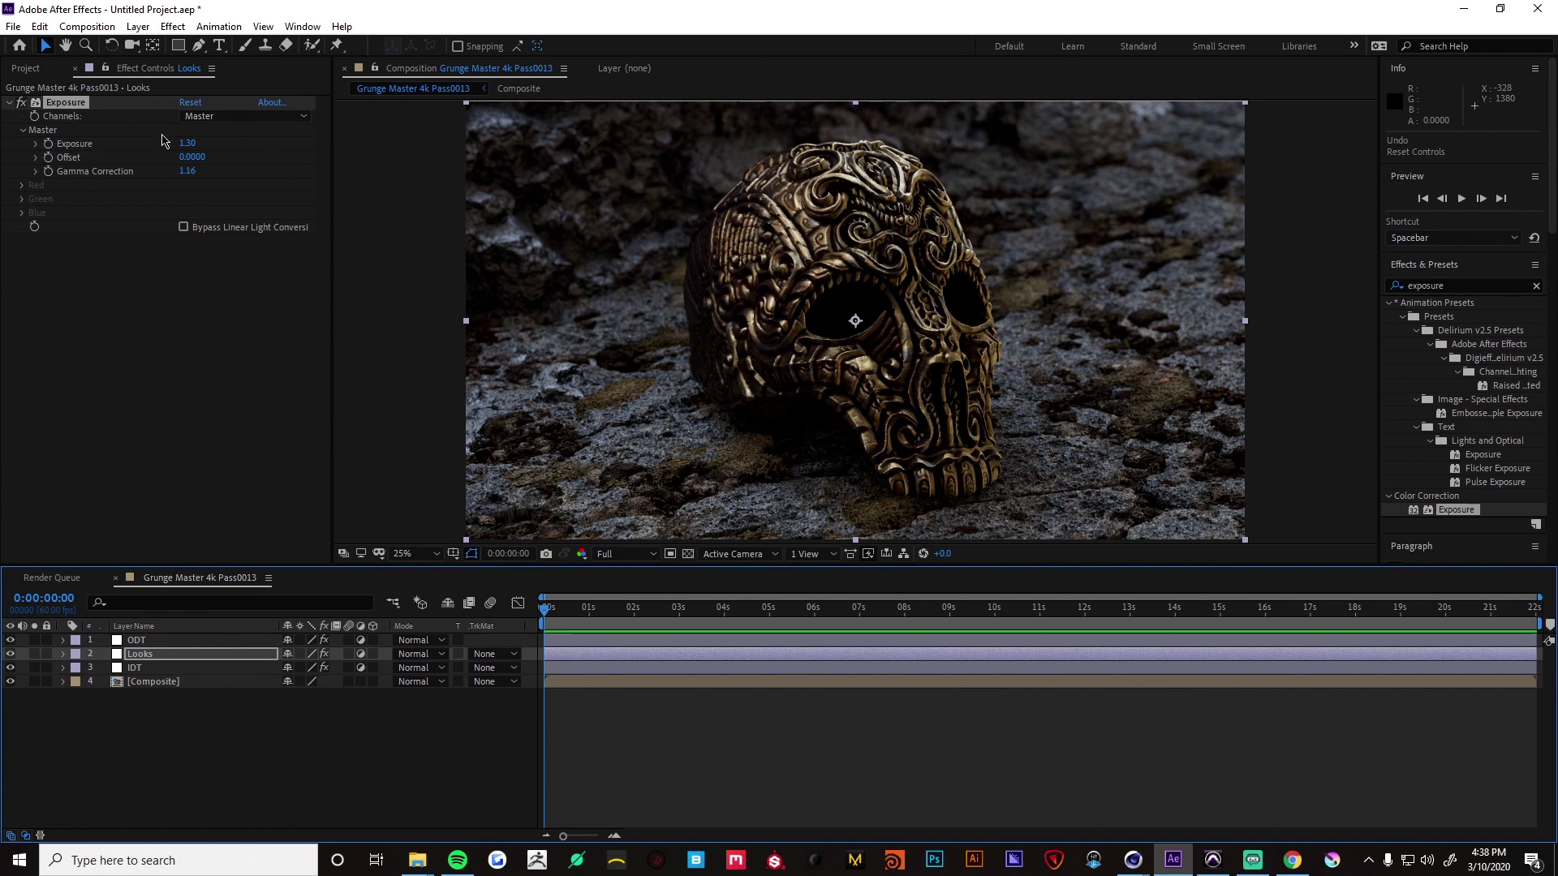
- Scrub Exposure to 3.75 and about 9, reset the effect, then raise Exposure to about 1.20
drag(187, 143, 660, 166)
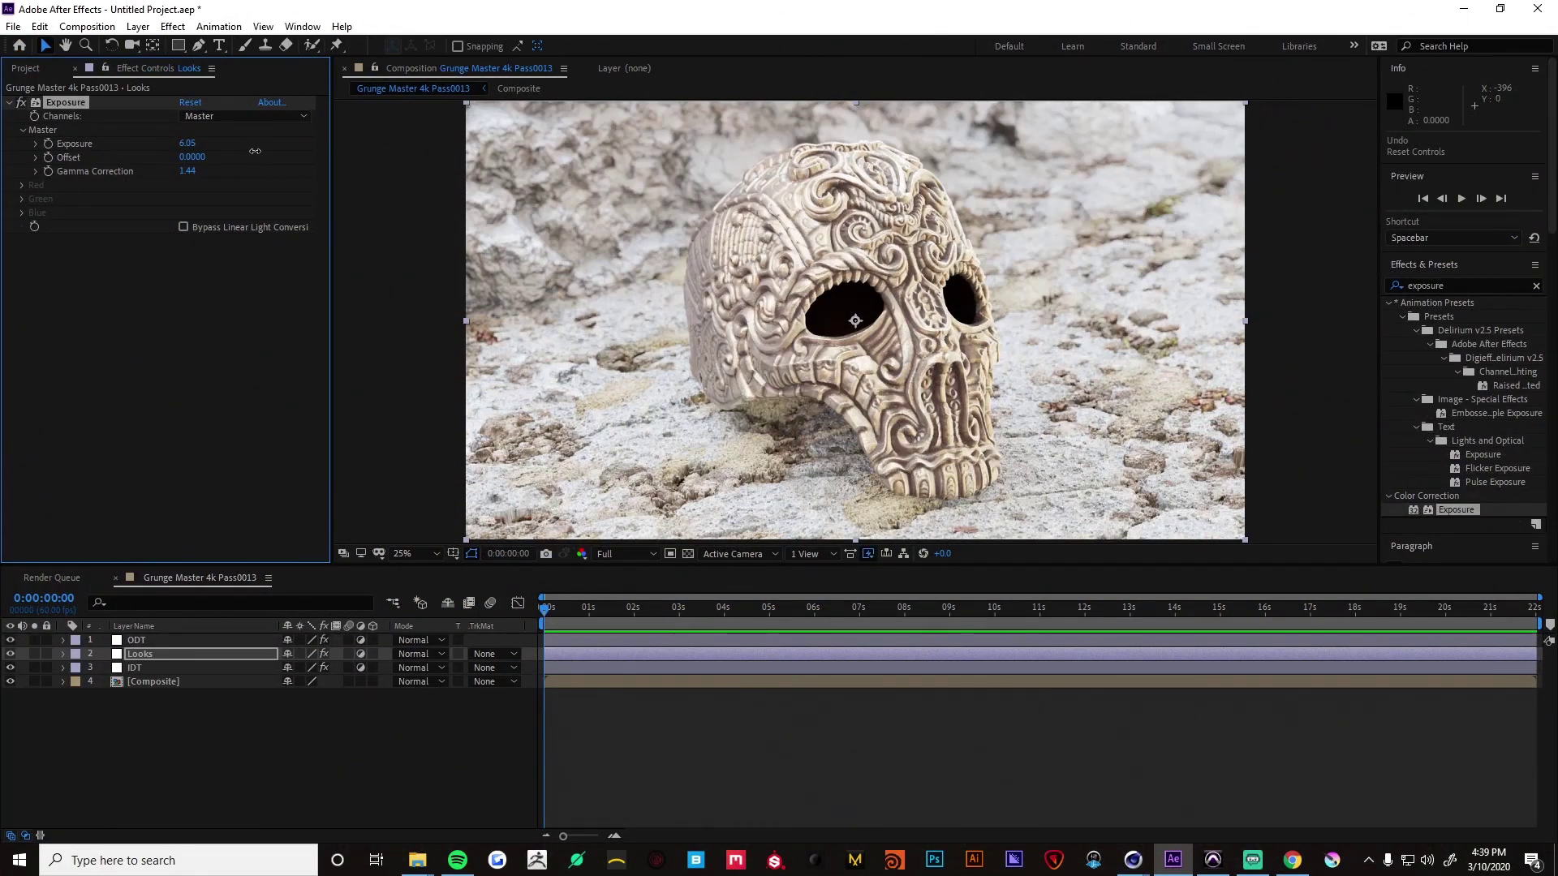
drag(254, 151, 188, 143)
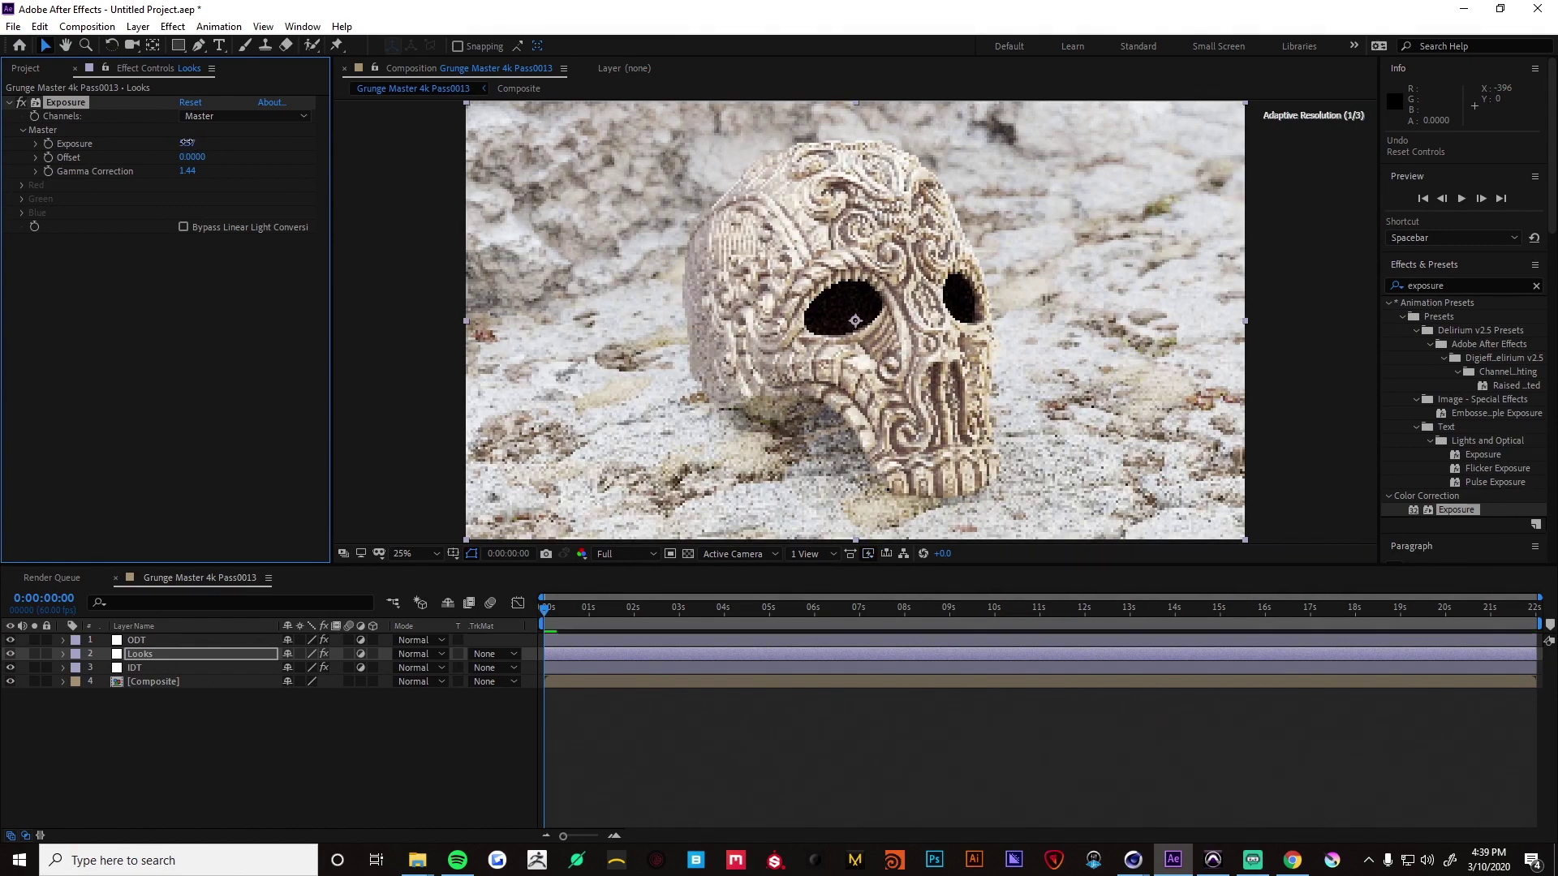
click(190, 102)
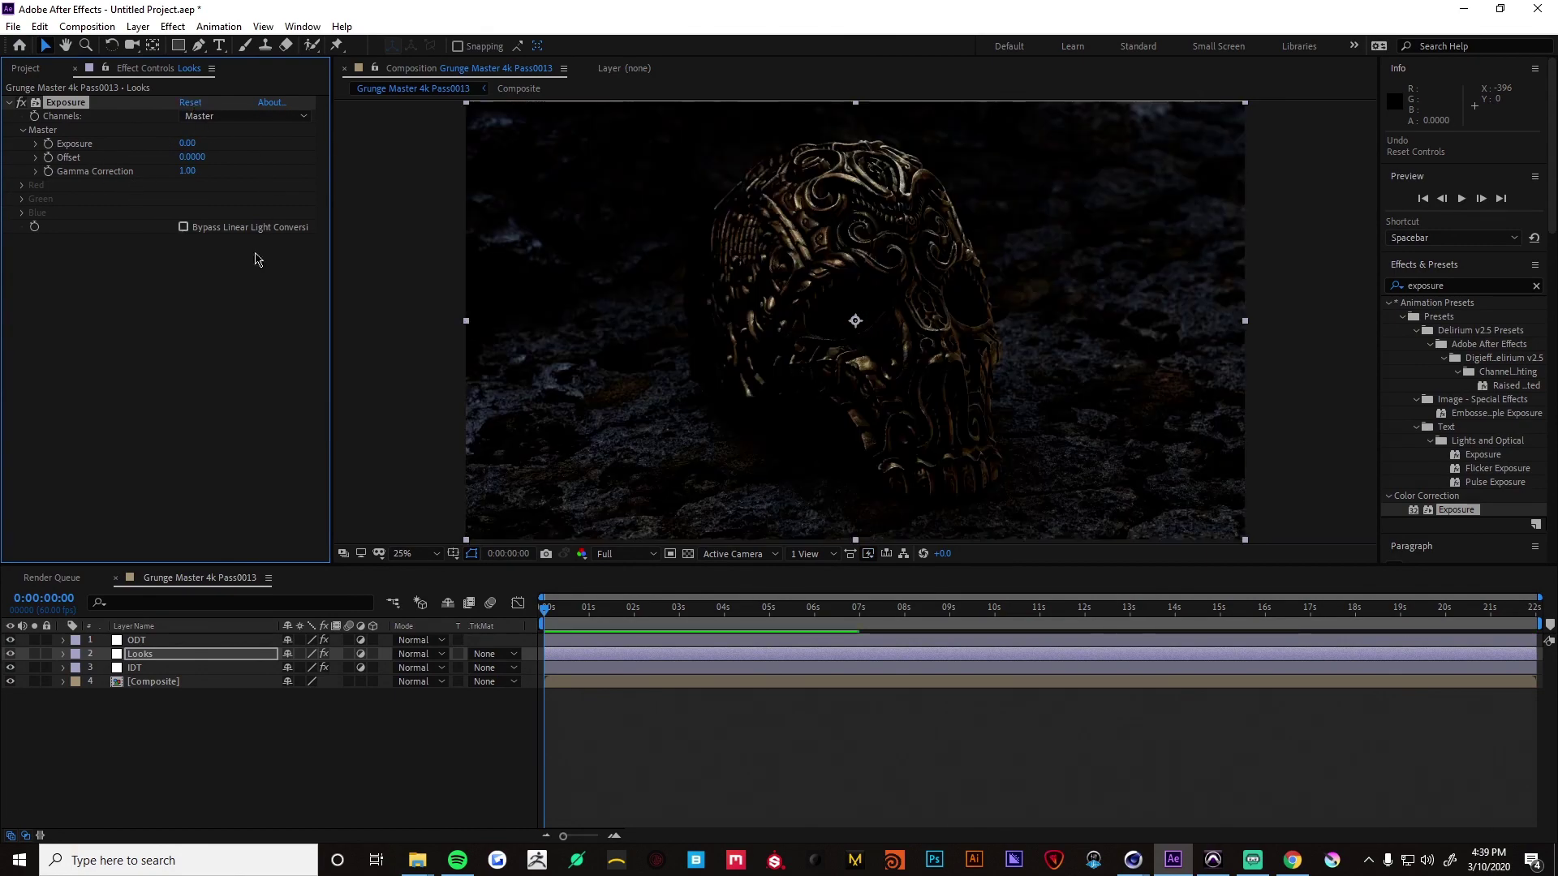
drag(188, 143, 213, 198)
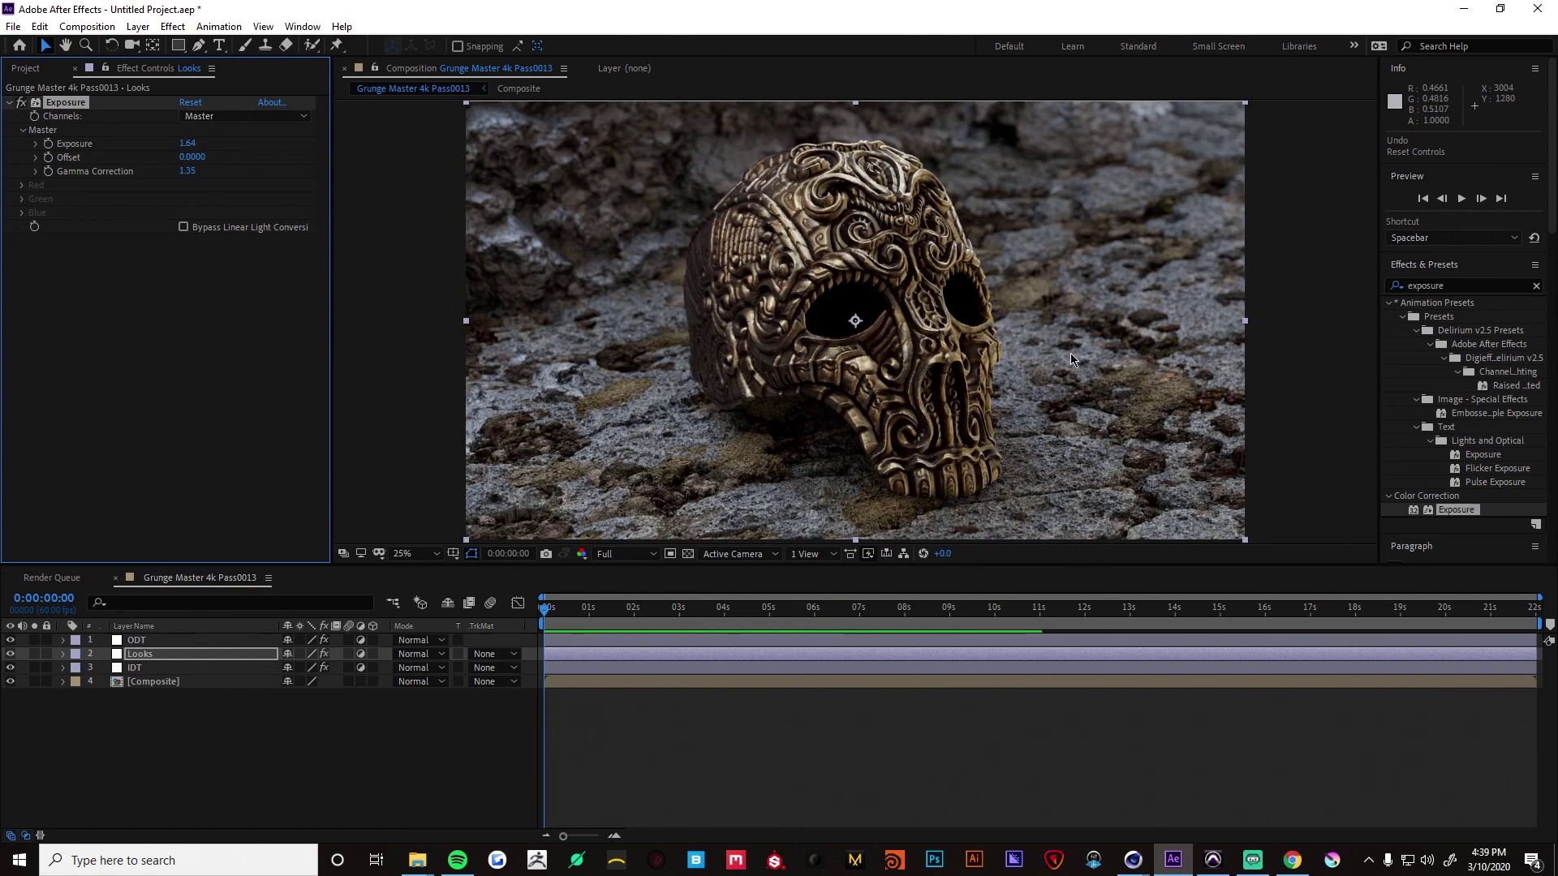
key(comma)
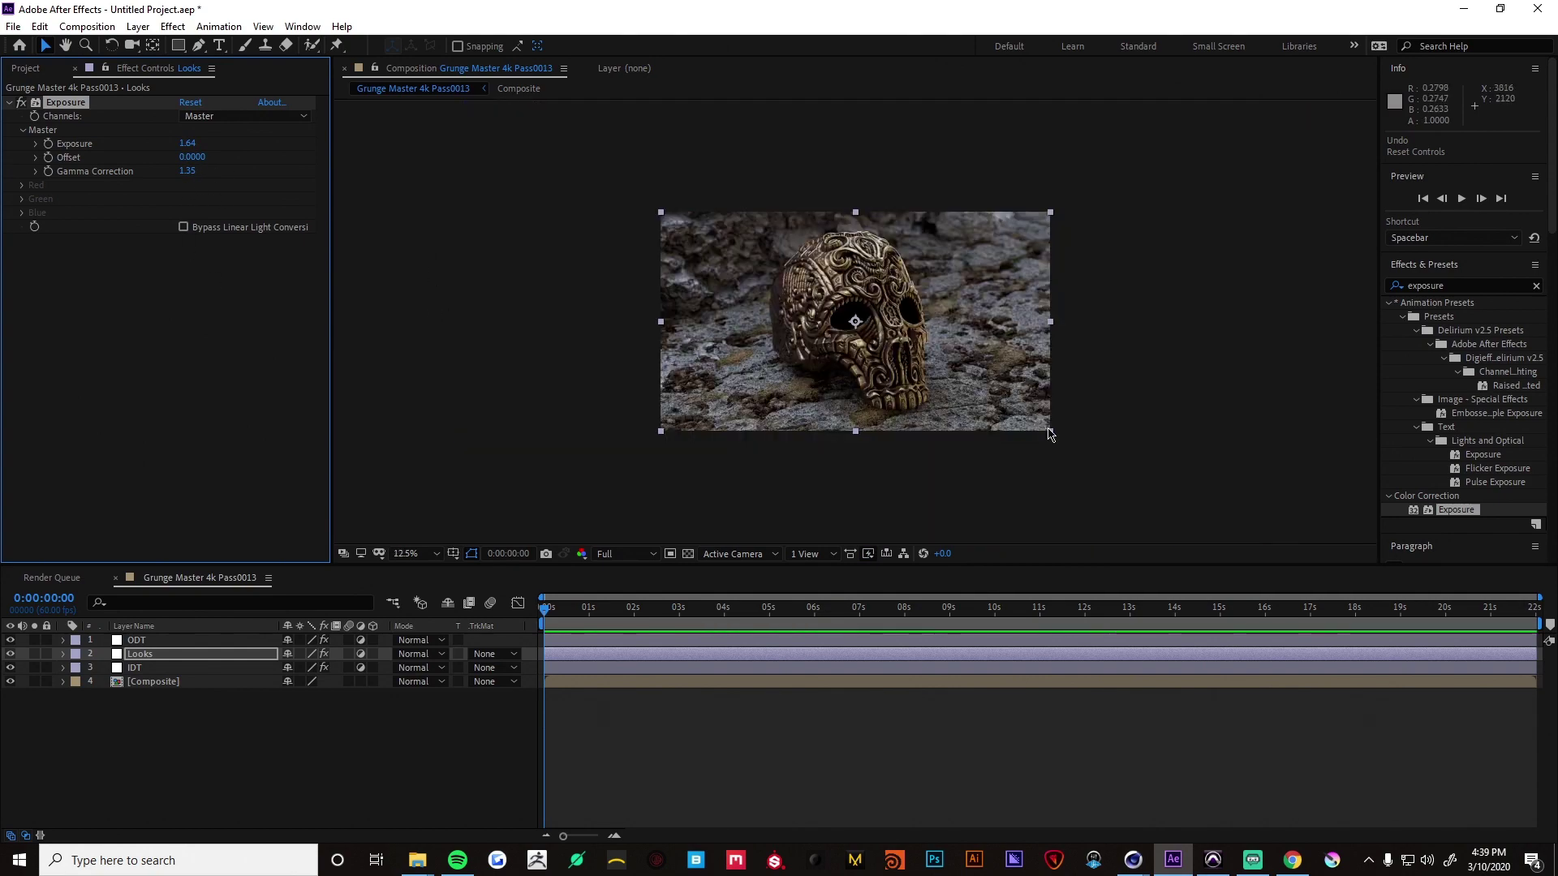
key(period)
- Compare the Looks grade on and off, then lower its Exposure to 1.35
click(867, 712)
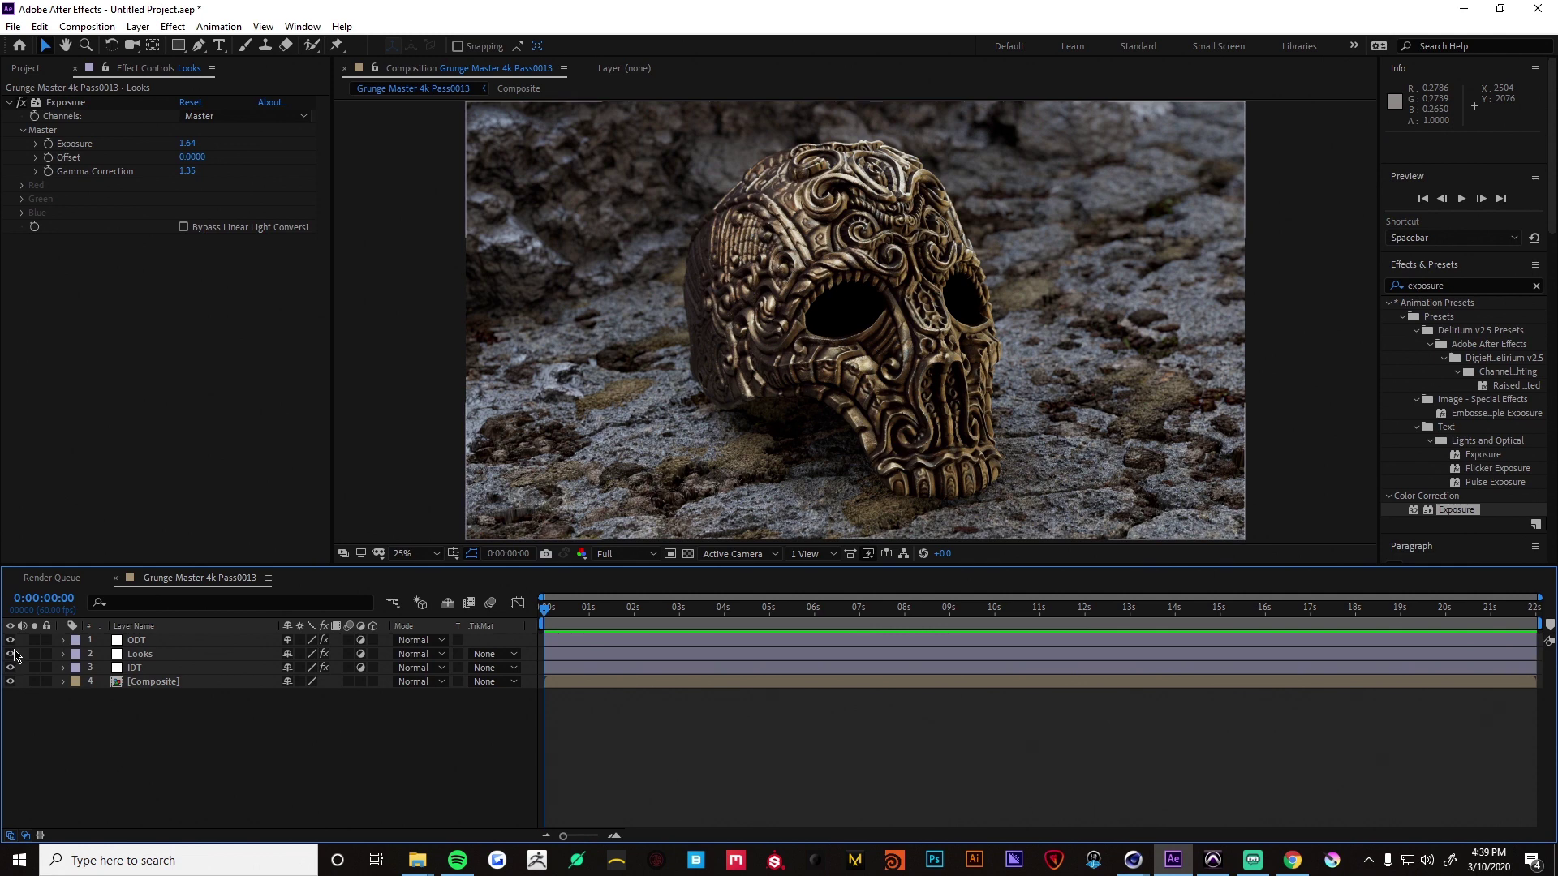
click(12, 654)
click(12, 654)
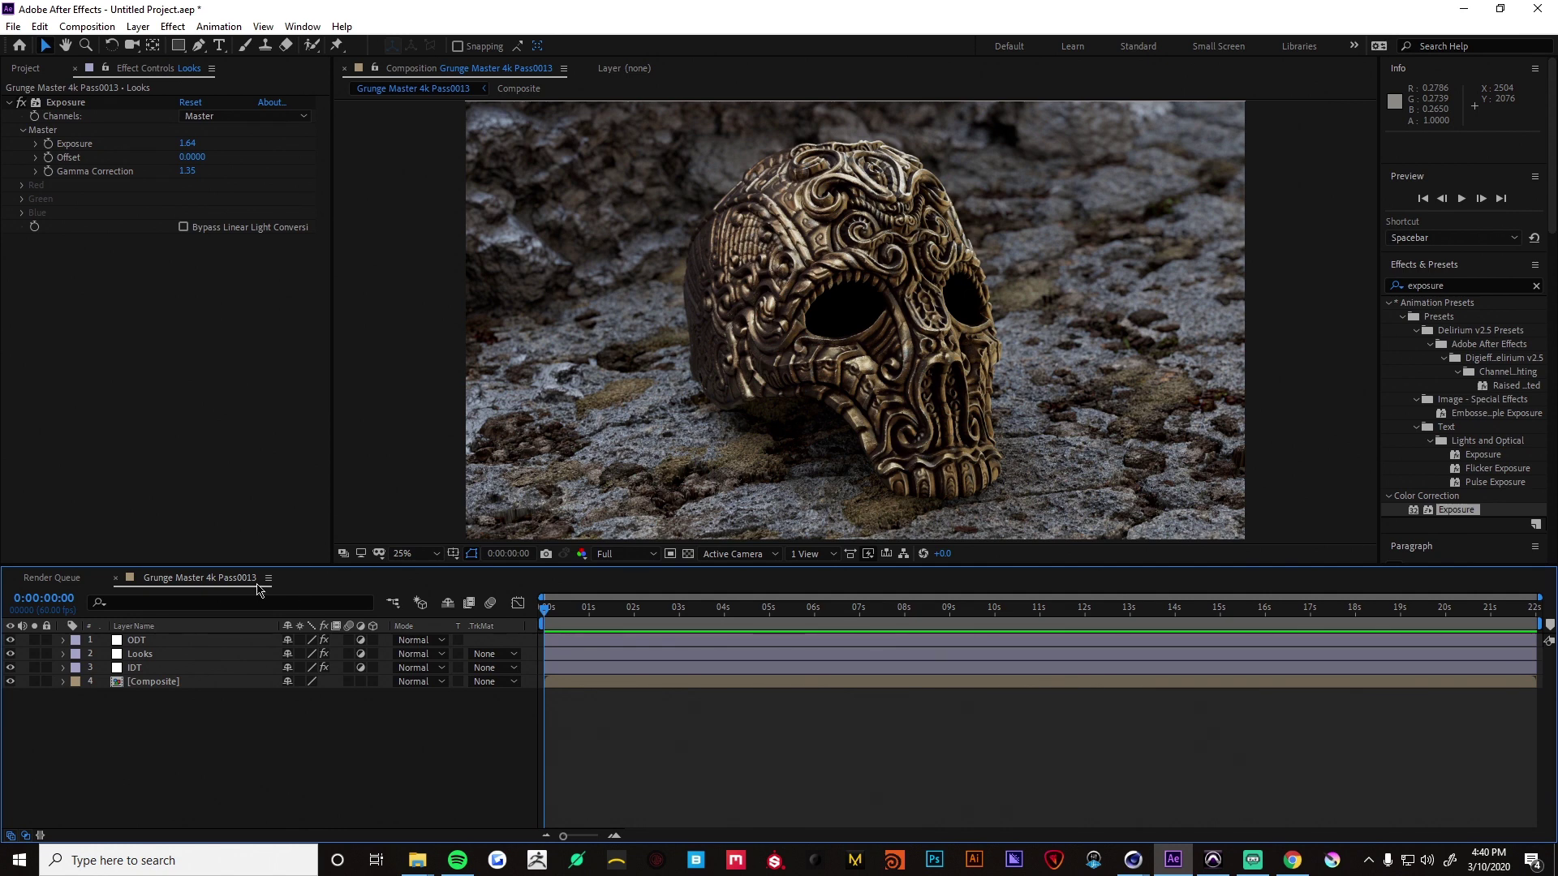
drag(187, 144, 163, 148)
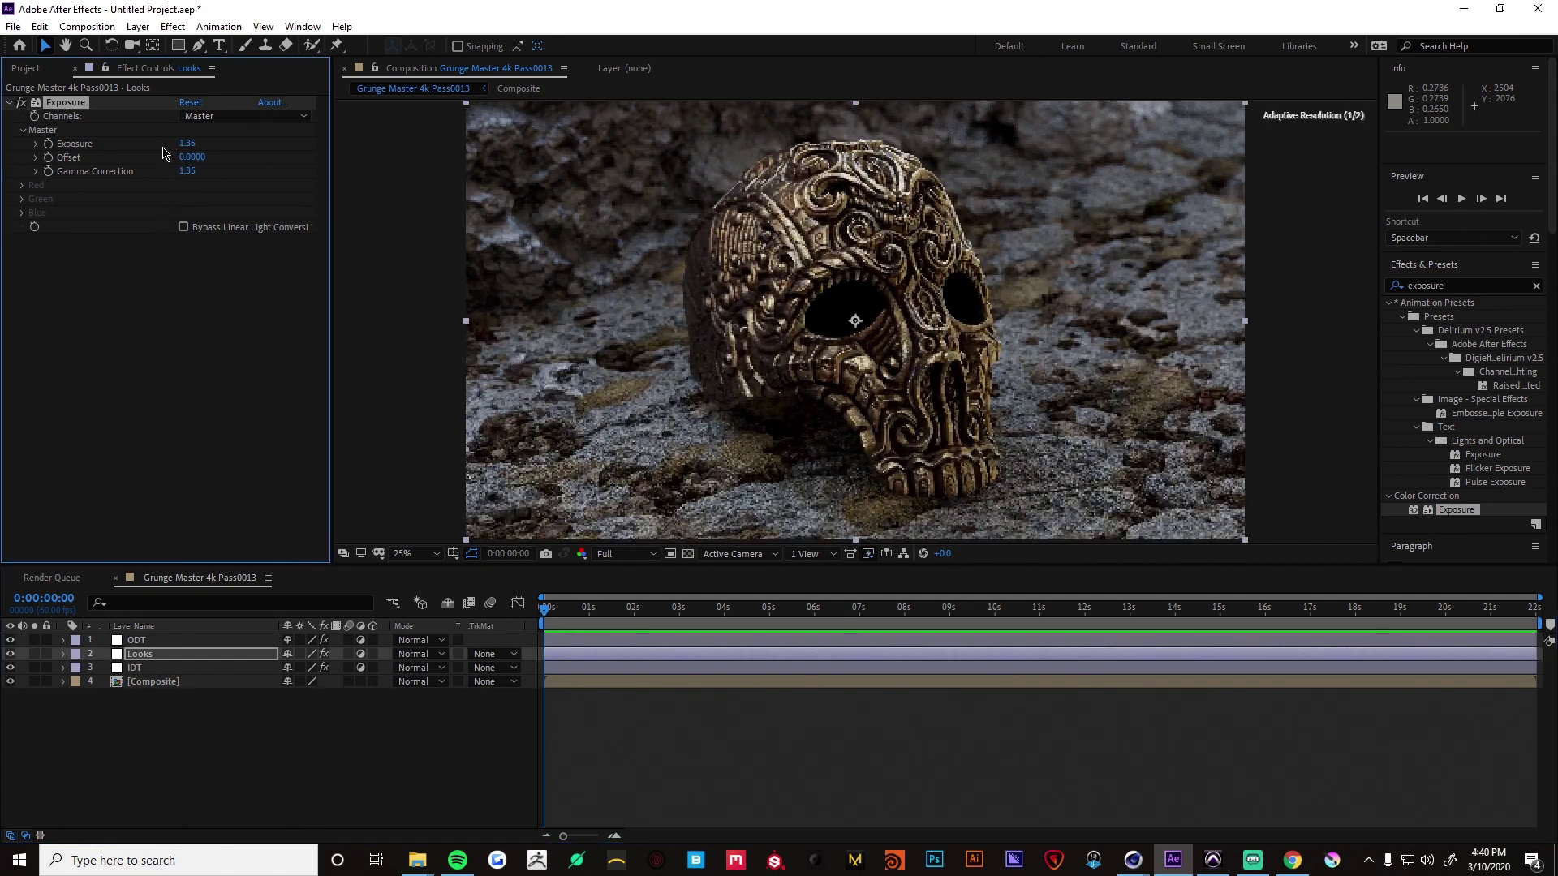
click(636, 769)
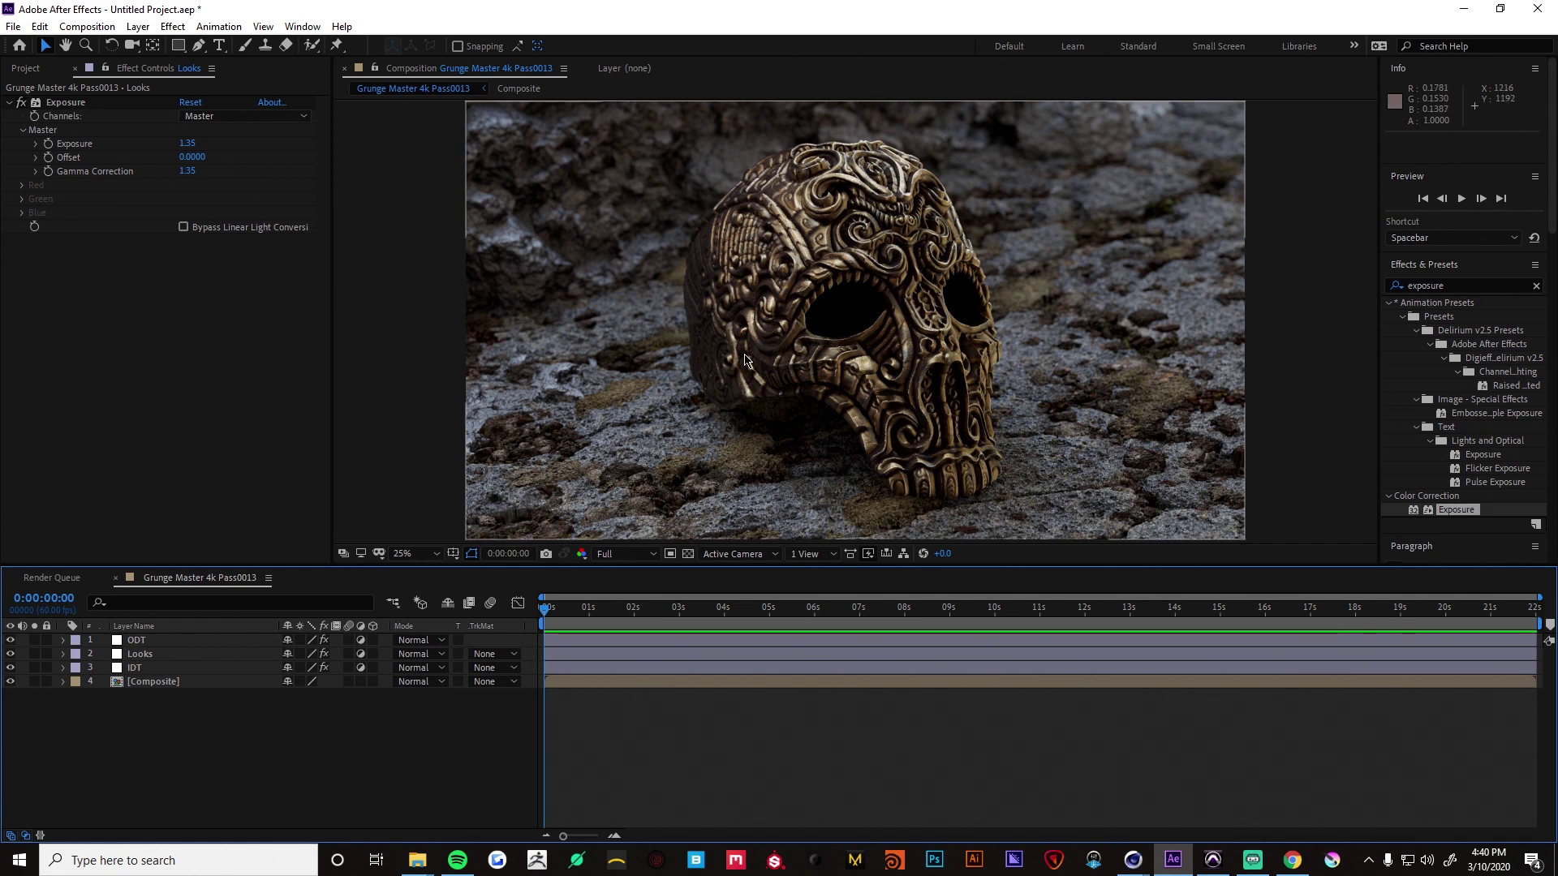
click(263, 26)
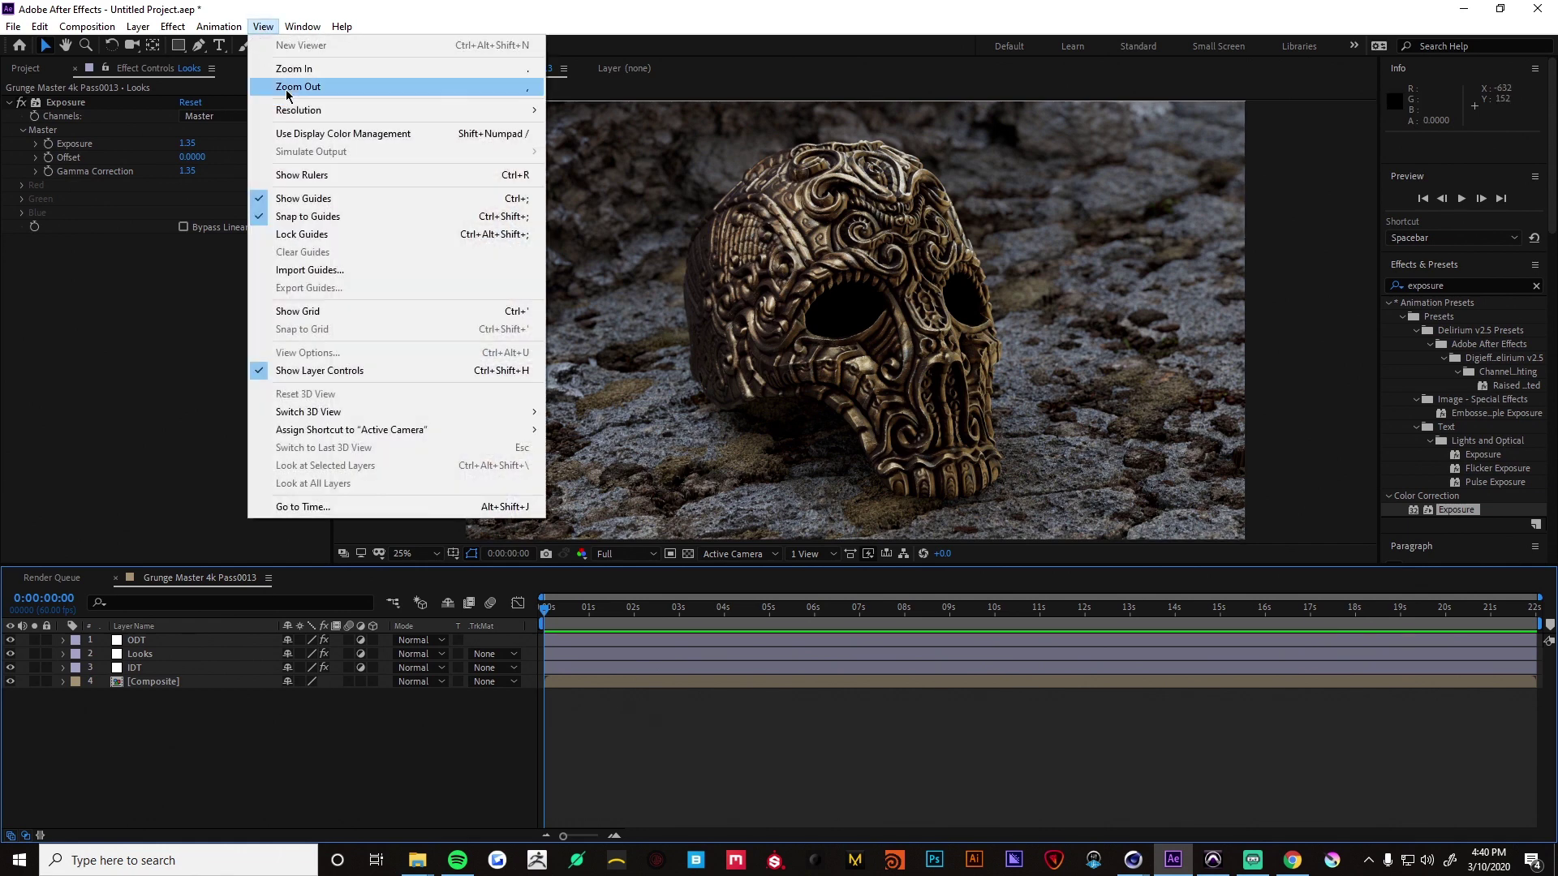
click(344, 133)
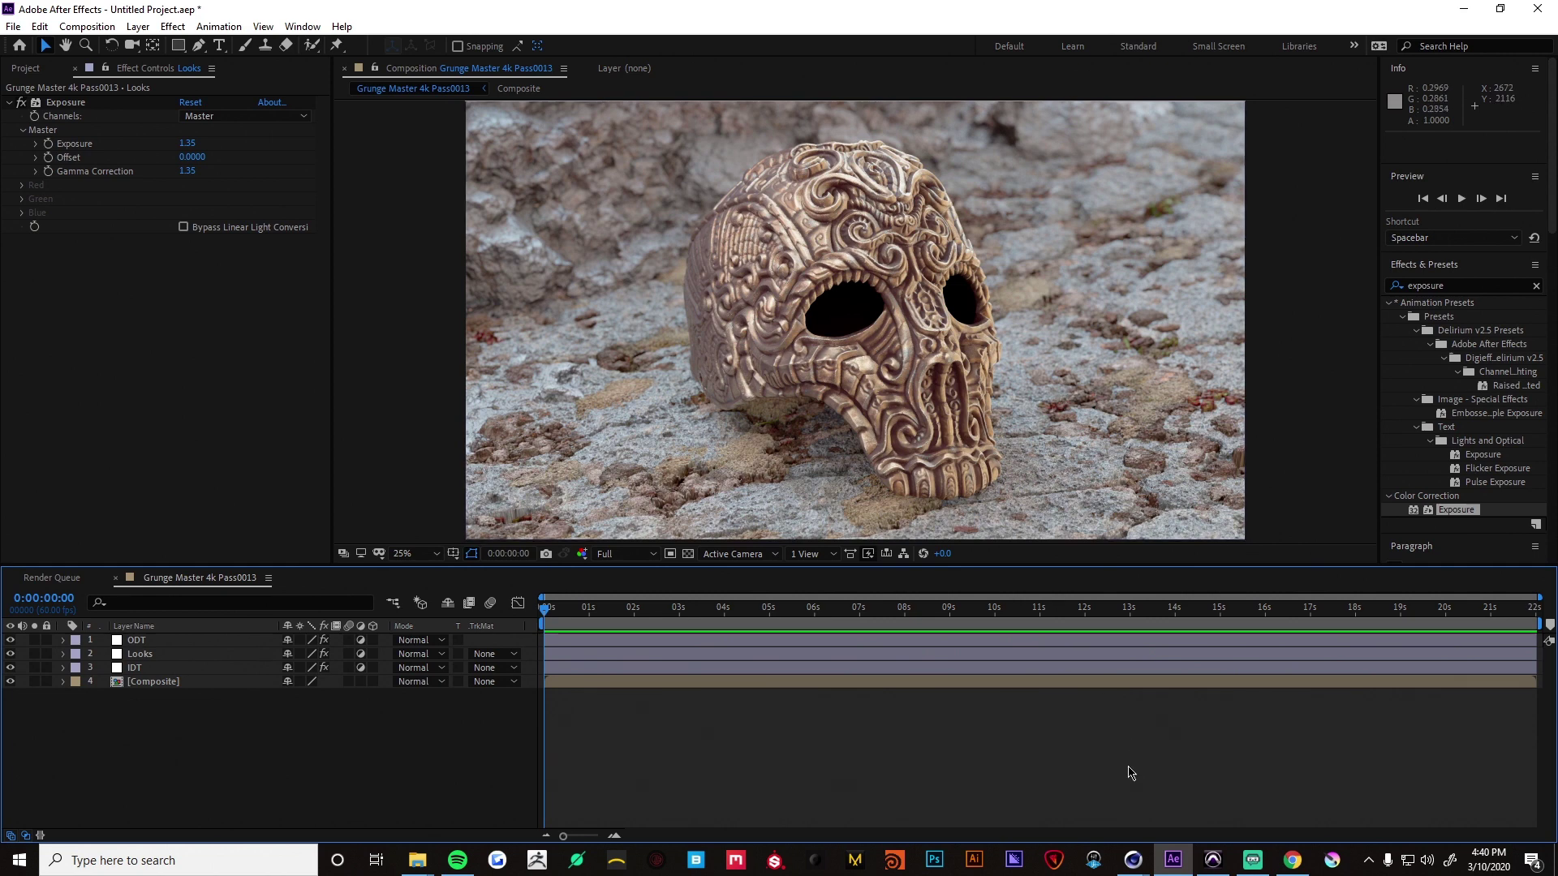
click(263, 26)
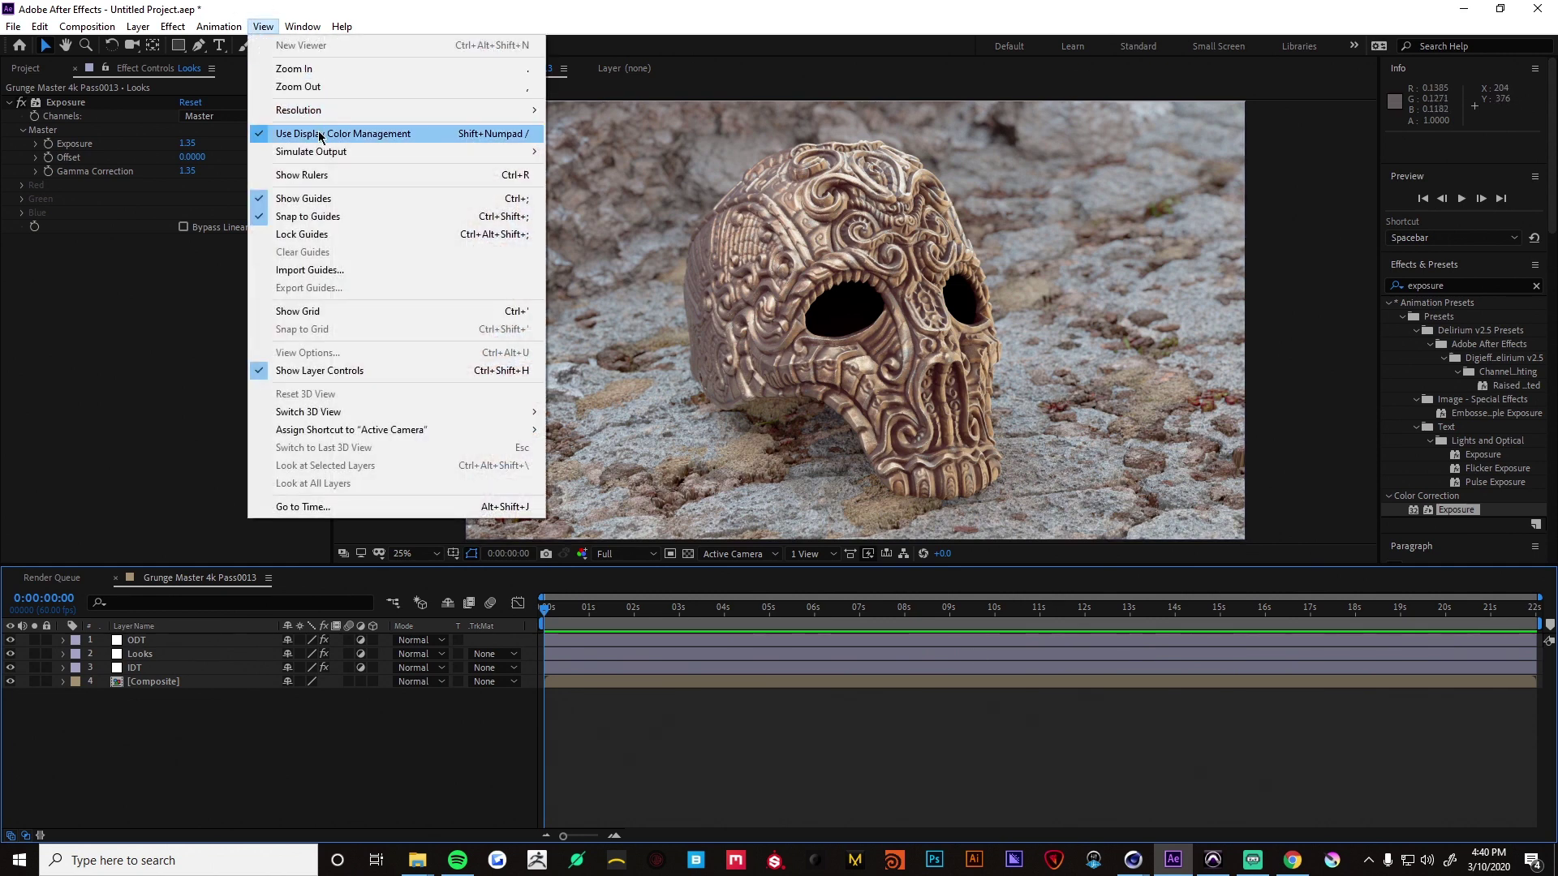
click(319, 135)
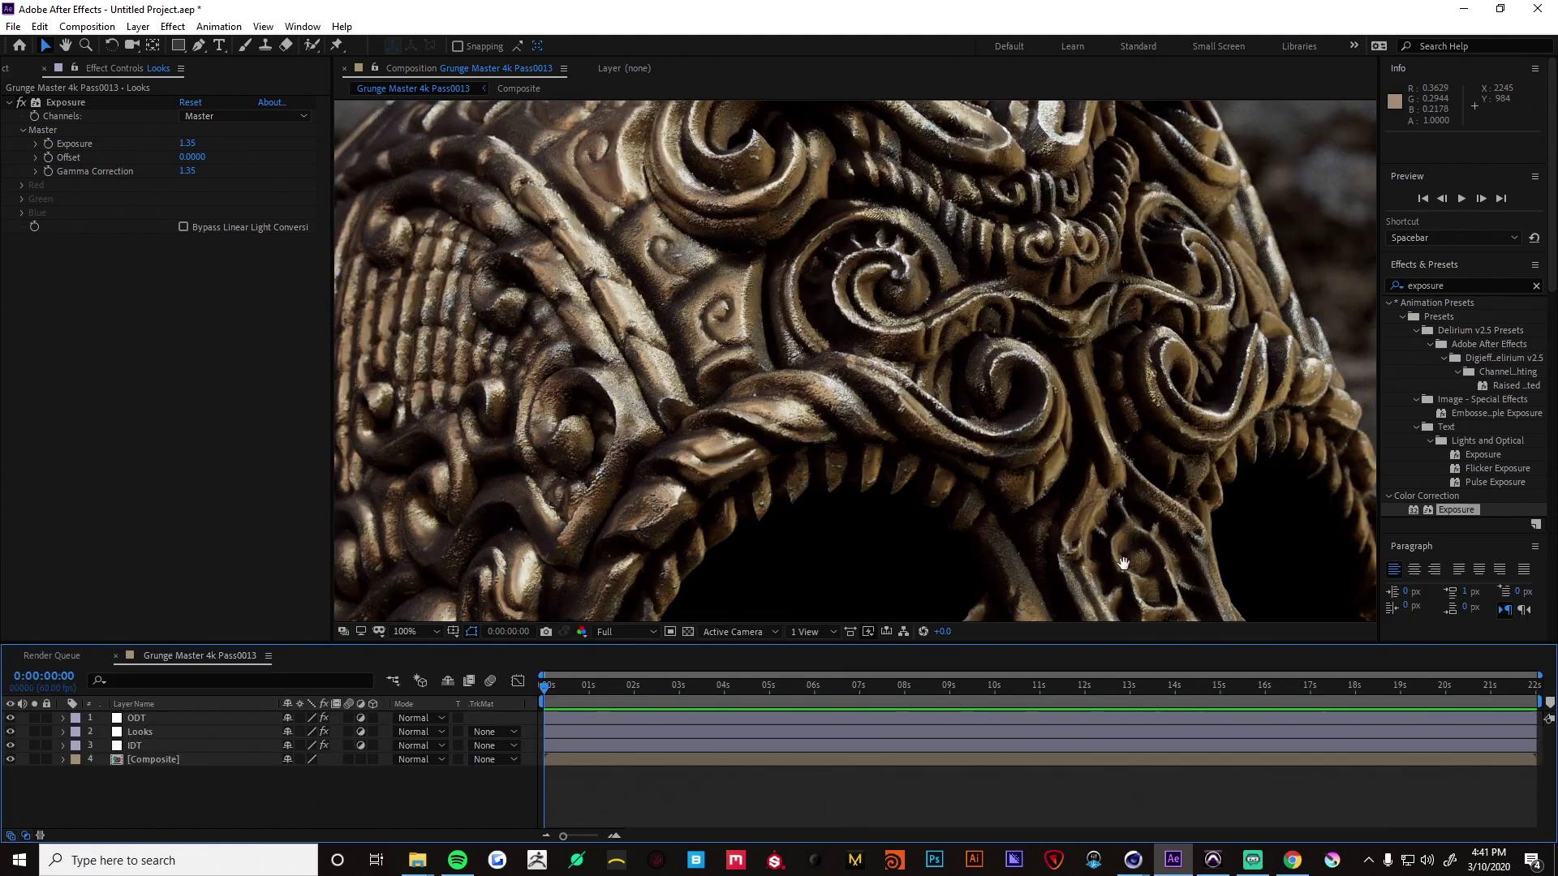
- Zoom the preview to 100% and pan across the skull toward its lower edge
drag(1071, 552, 1004, 342)
drag(1023, 442, 1005, 373)
drag(966, 438, 991, 365)
drag(978, 495, 964, 418)
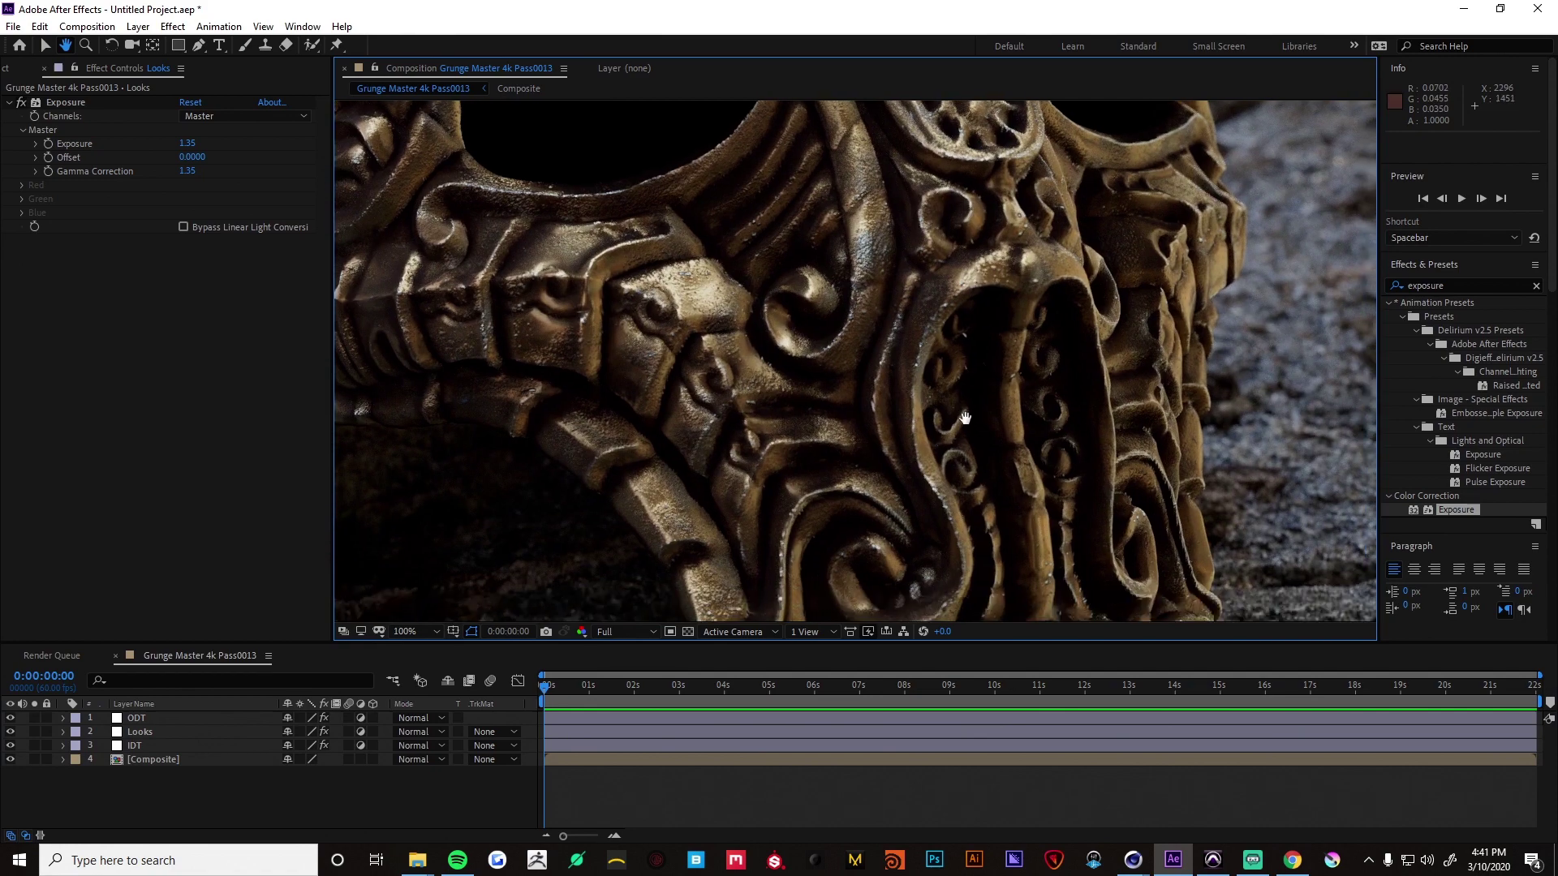
drag(937, 487, 925, 430)
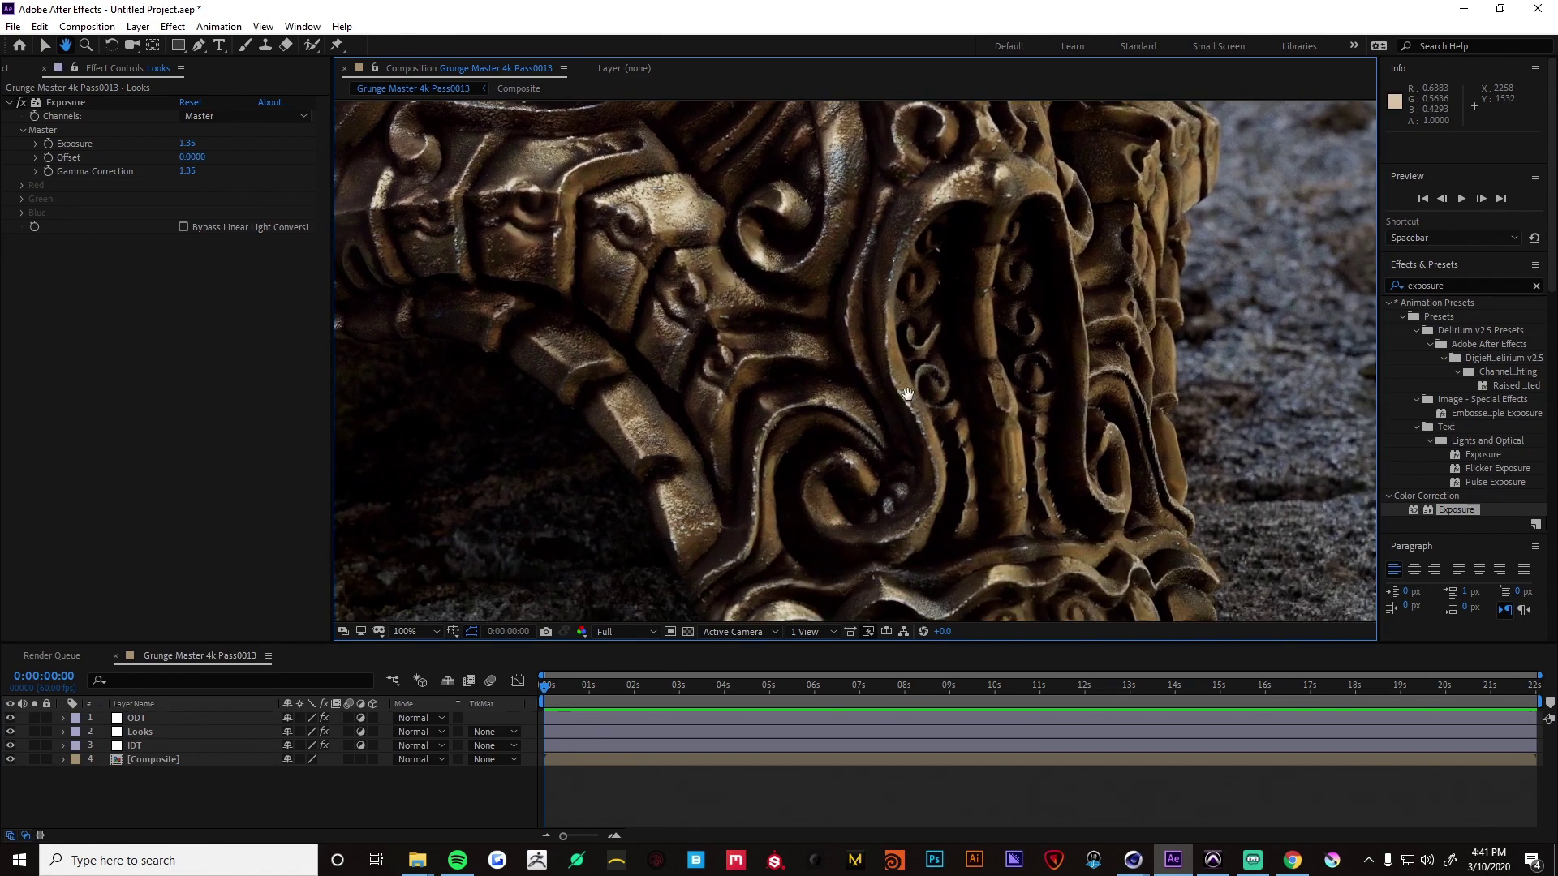
drag(905, 511, 880, 434)
drag(864, 536, 852, 485)
- Pan to the upper ornament and carved forehead, ending on the skull's eye sockets
drag(865, 361, 889, 385)
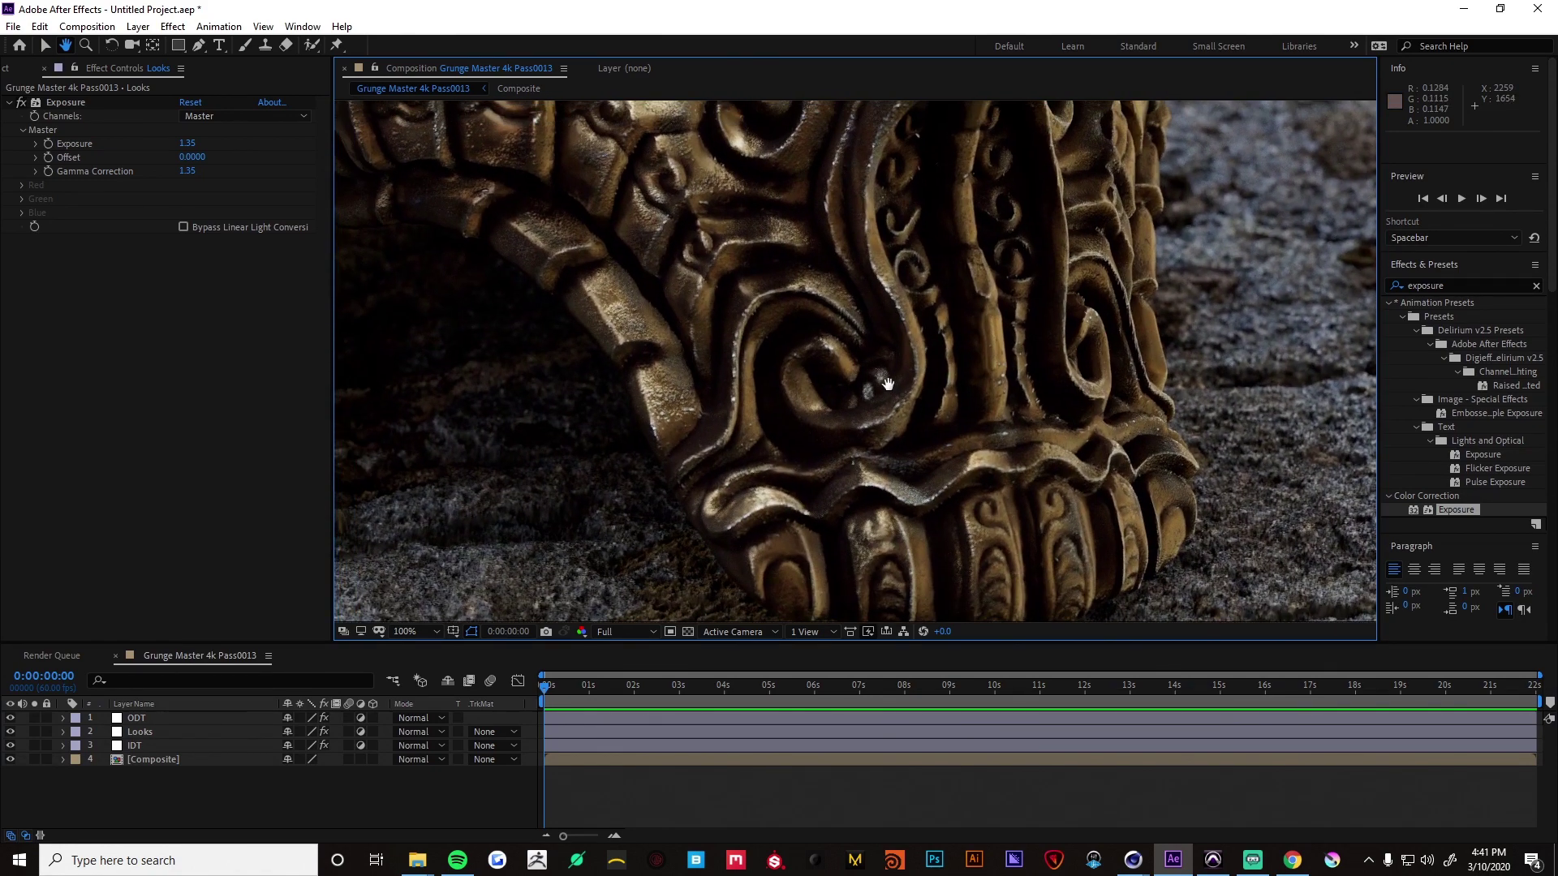
drag(816, 139, 874, 209)
drag(864, 151, 1002, 319)
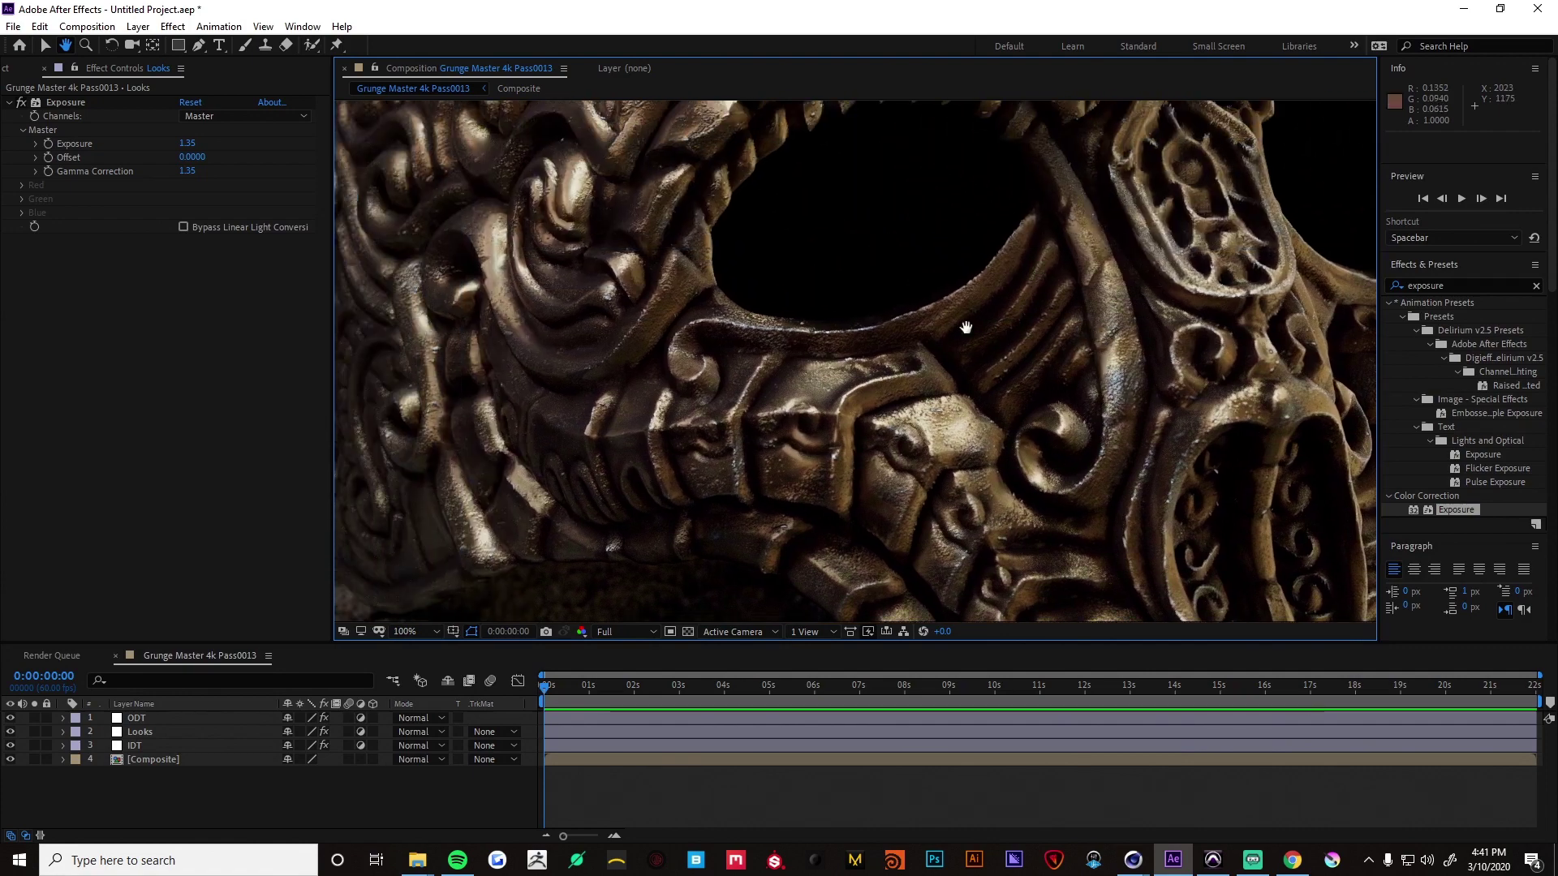
drag(966, 203, 1002, 381)
drag(1002, 270, 991, 457)
key(v)
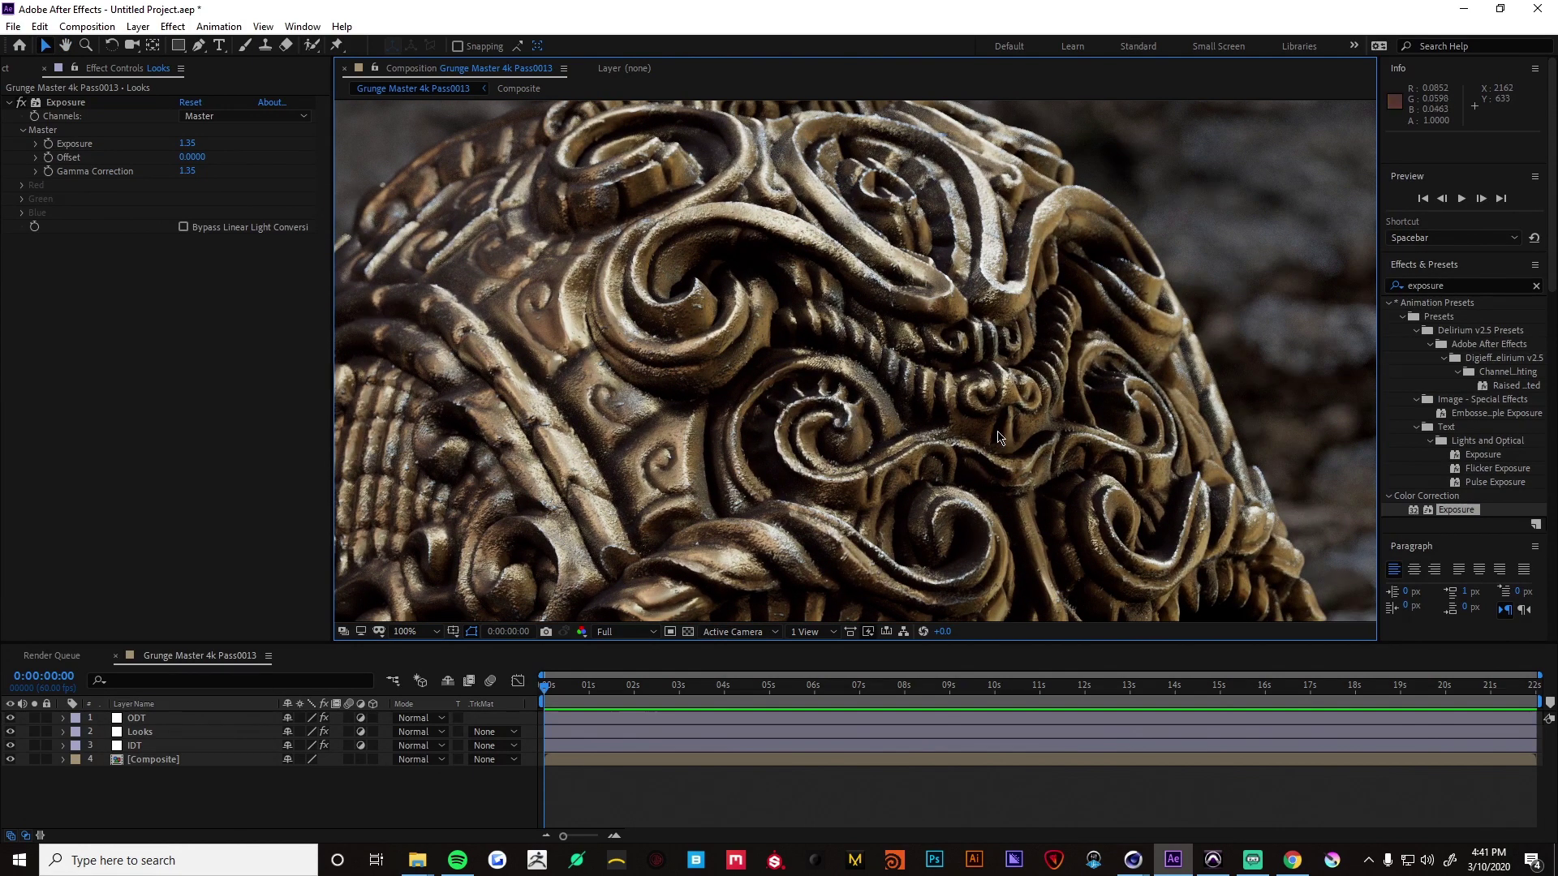
key(h)
drag(1003, 341, 974, 446)
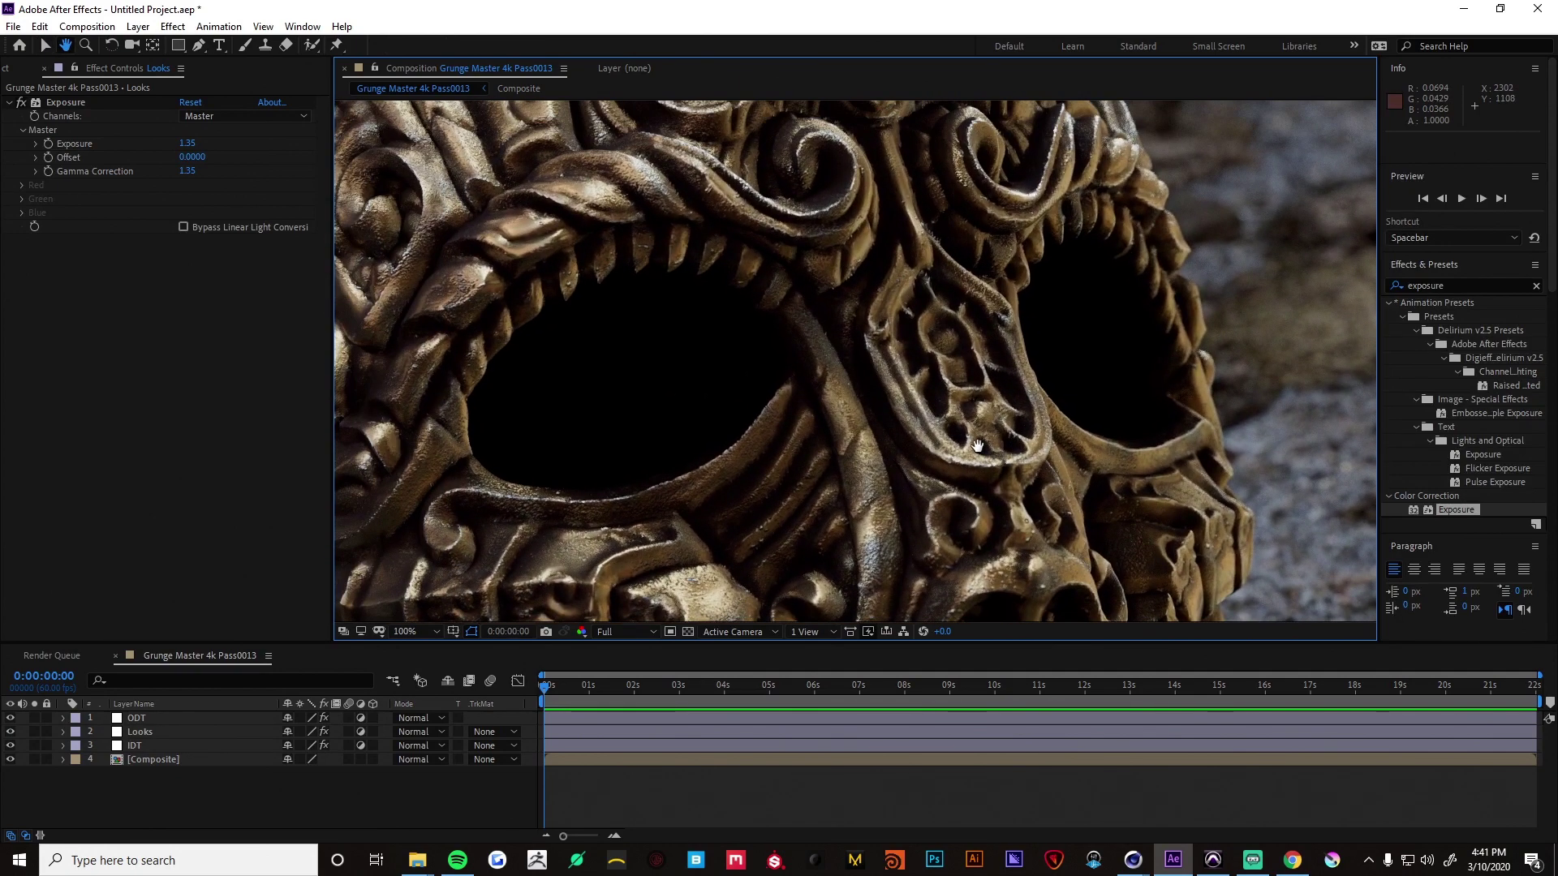